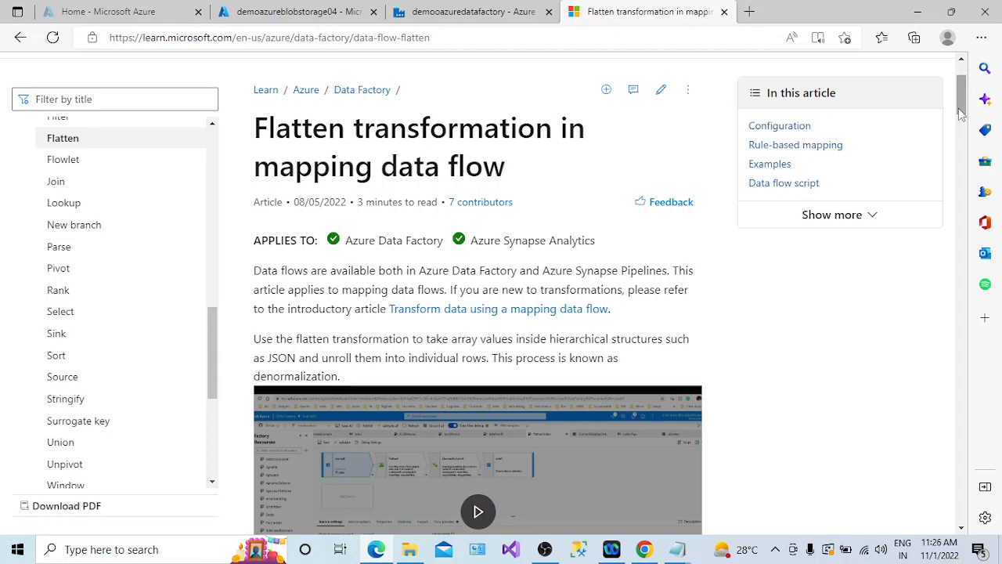
# - Read the Flatten transformation documentation's description of unrolling array values into individual rows
pyautogui.scroll(-2, 962, 113)
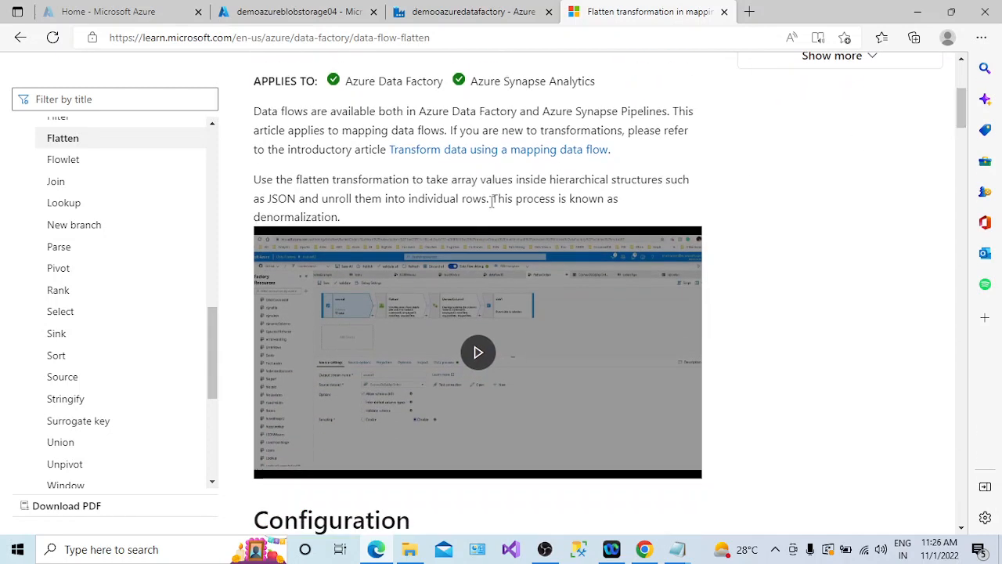
pyautogui.moveTo(491, 201); pyautogui.dragTo(249, 176)
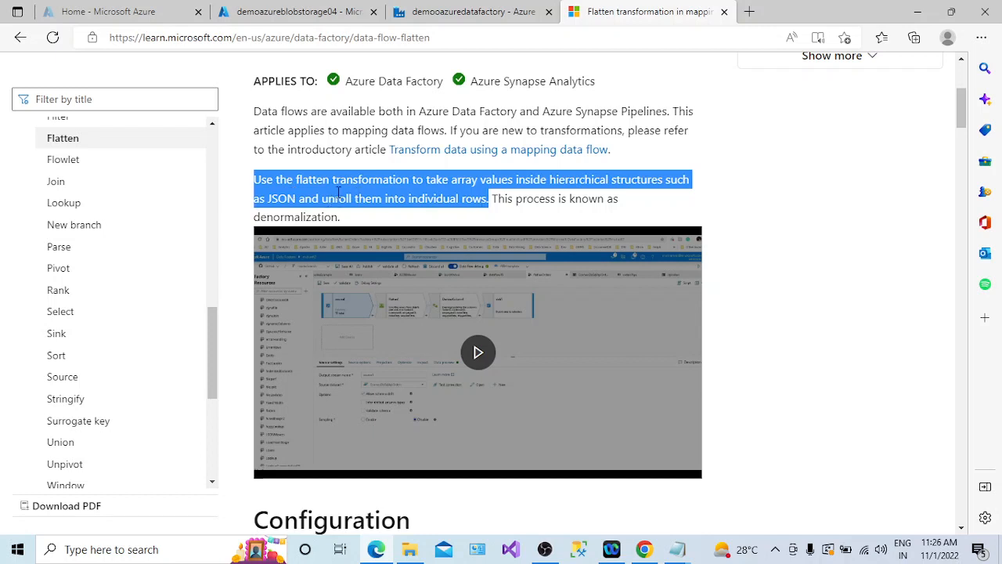
pyautogui.click(279, 194)
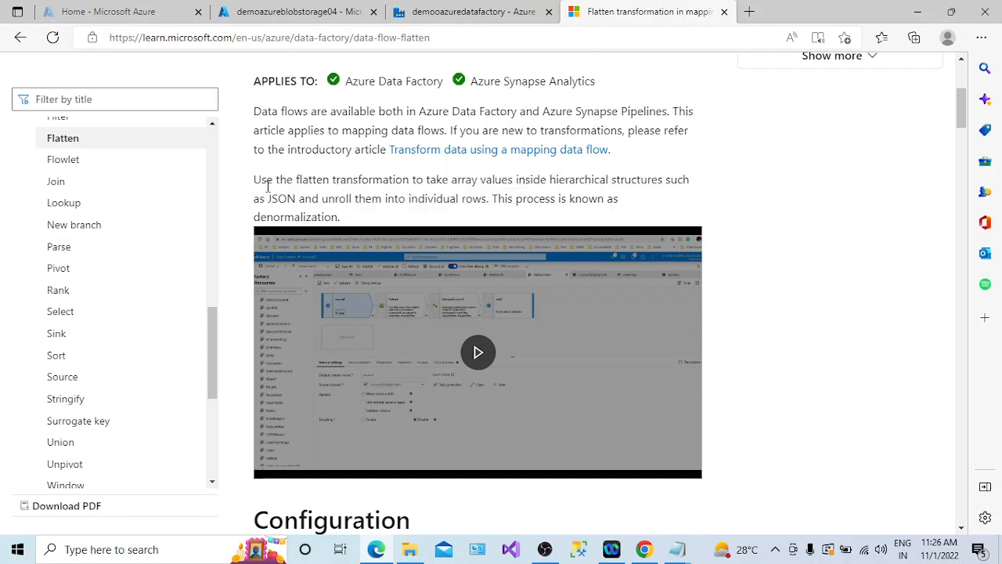
pyautogui.moveTo(254, 180); pyautogui.dragTo(516, 188)
pyautogui.click(456, 177)
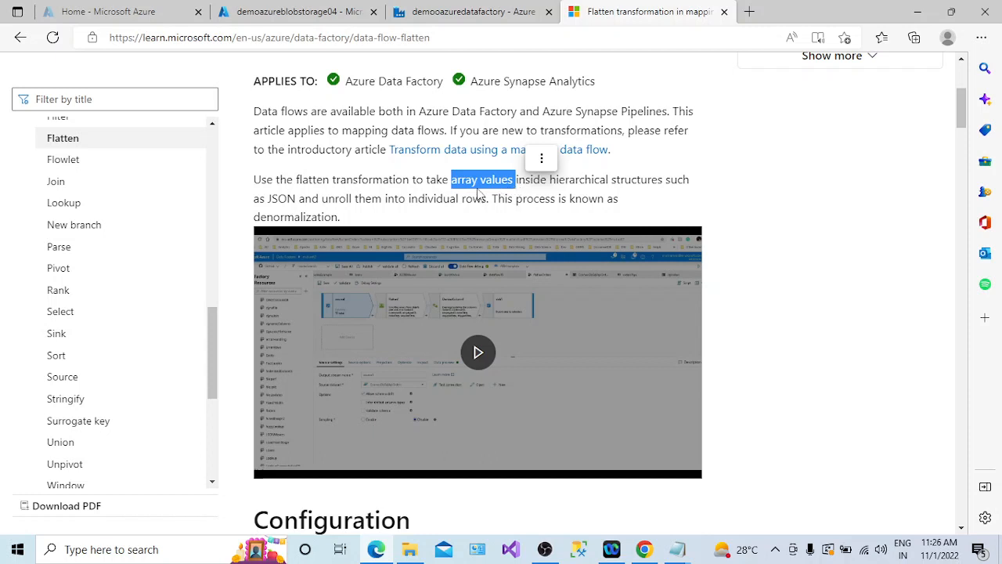
pyautogui.moveTo(460, 189); pyautogui.dragTo(524, 181)
pyautogui.moveTo(335, 198); pyautogui.dragTo(489, 201)
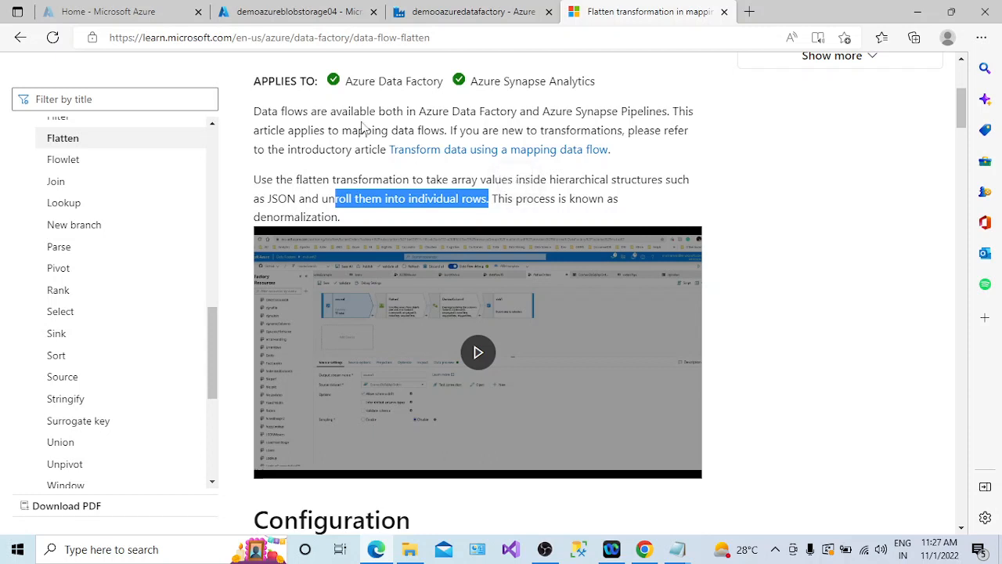
# - Open JsonWithArray.json in the storage account's input container and view its contents in the editor
pyautogui.click(313, 14)
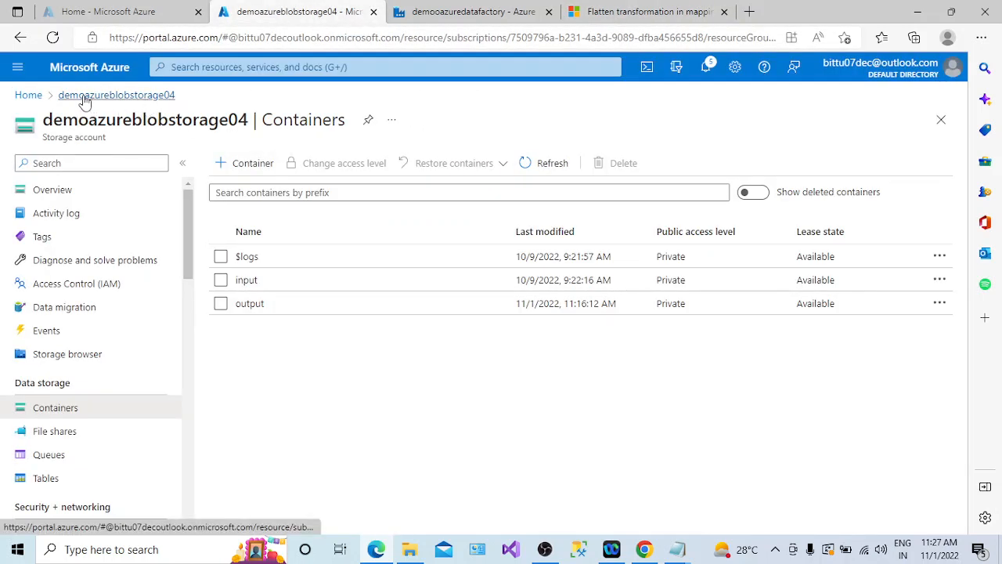
pyautogui.click(243, 280)
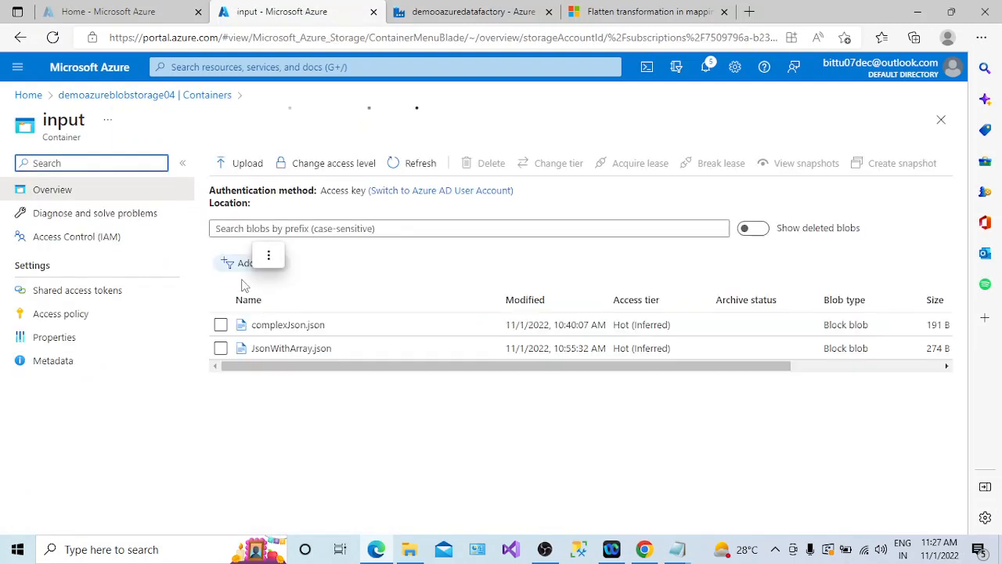
pyautogui.click(263, 356)
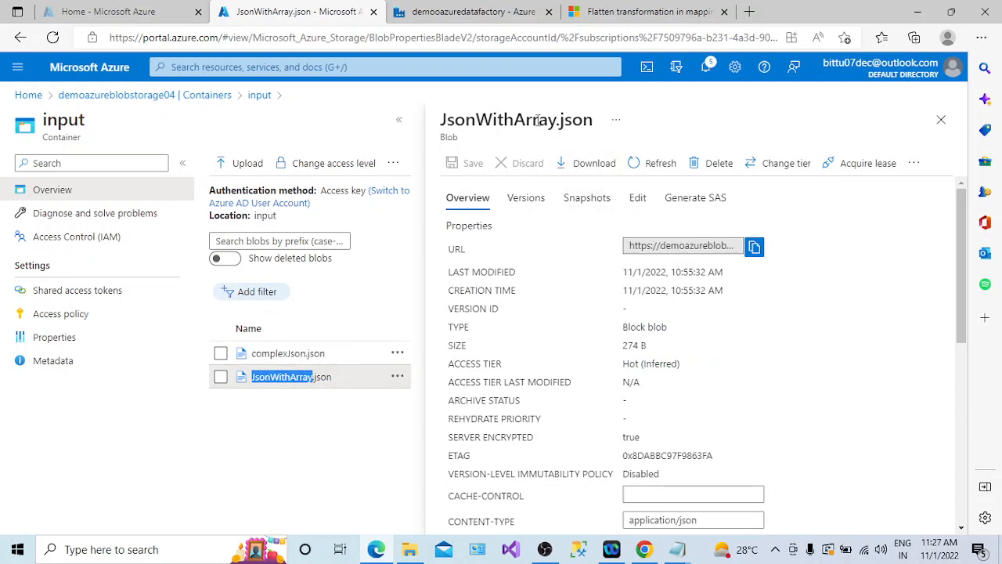
pyautogui.click(639, 200)
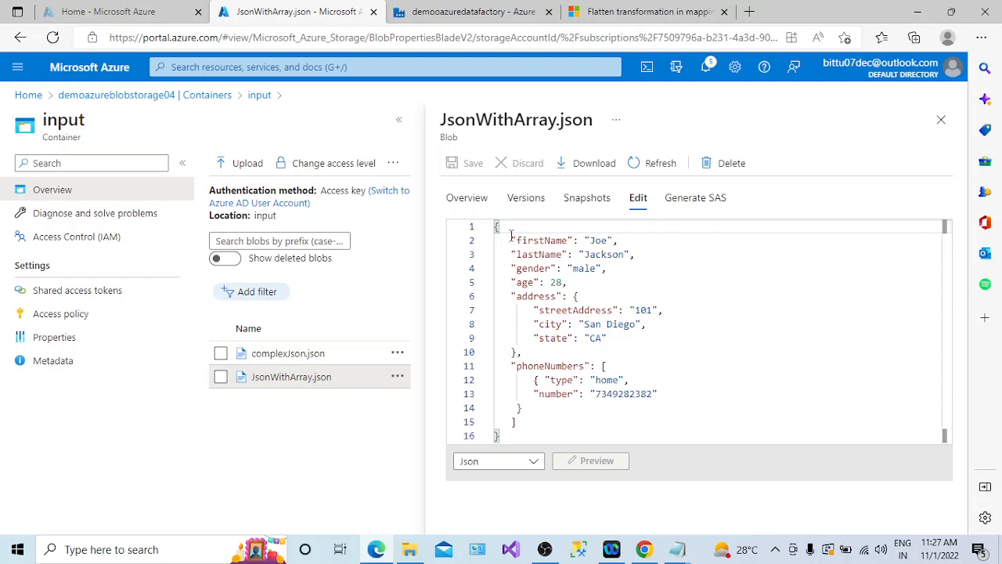
# - Examine the JSON file's simple fields, the nested address object and the phoneNumbers array
pyautogui.moveTo(510, 235); pyautogui.dragTo(569, 283)
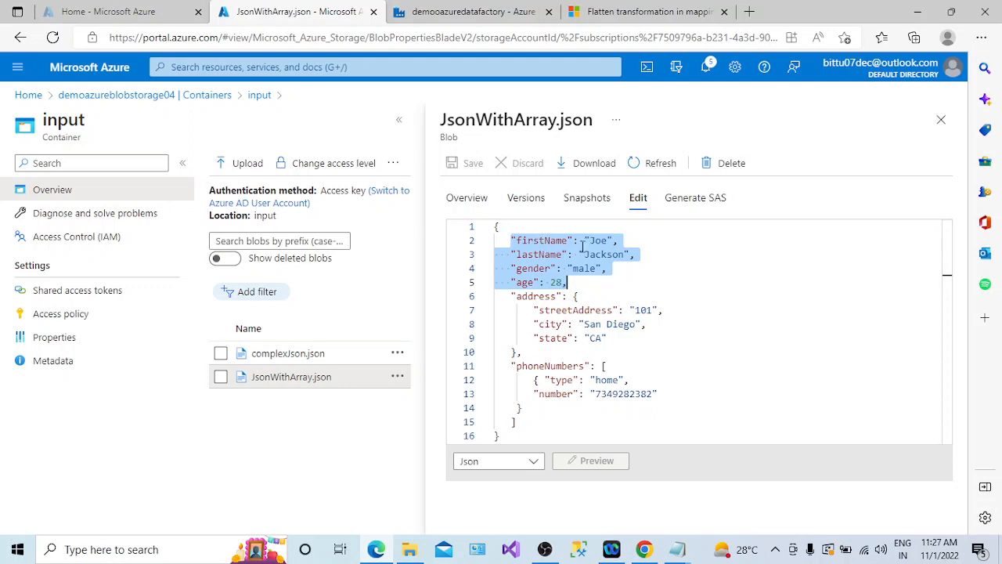
pyautogui.moveTo(576, 284); pyautogui.dragTo(510, 241)
pyautogui.moveTo(510, 296); pyautogui.dragTo(530, 355)
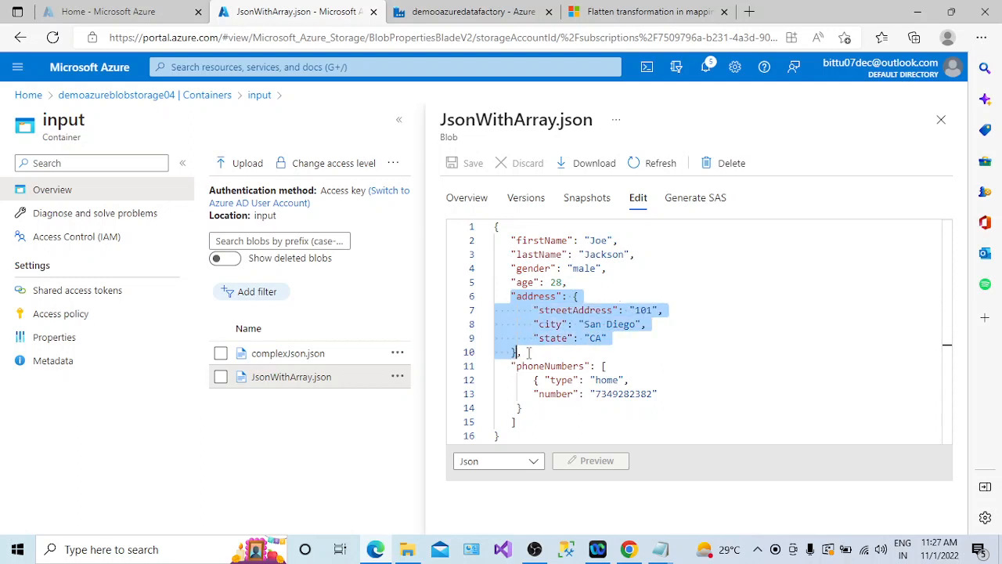
pyautogui.click(528, 353)
pyautogui.doubleClick(537, 296)
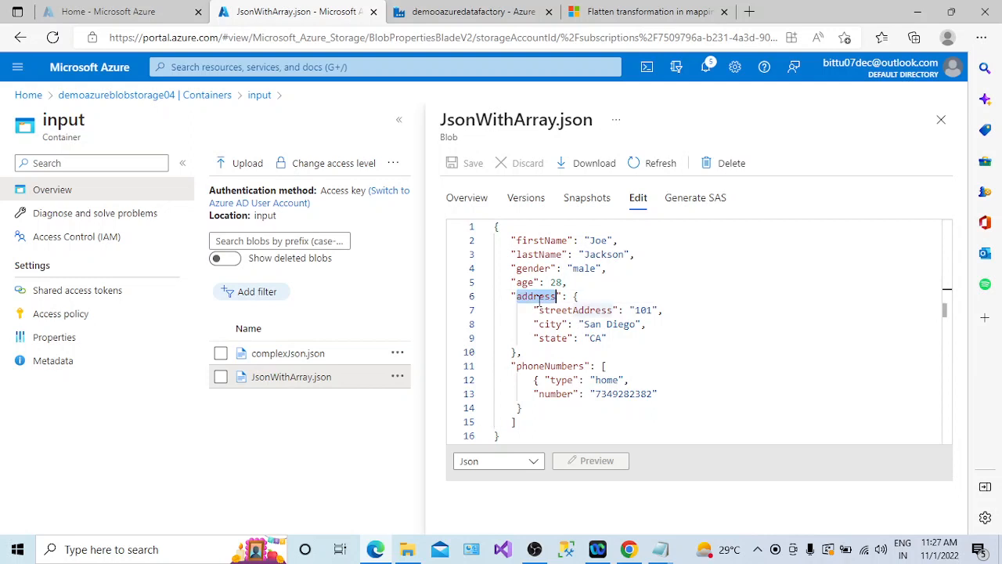
pyautogui.moveTo(572, 296); pyautogui.dragTo(519, 353)
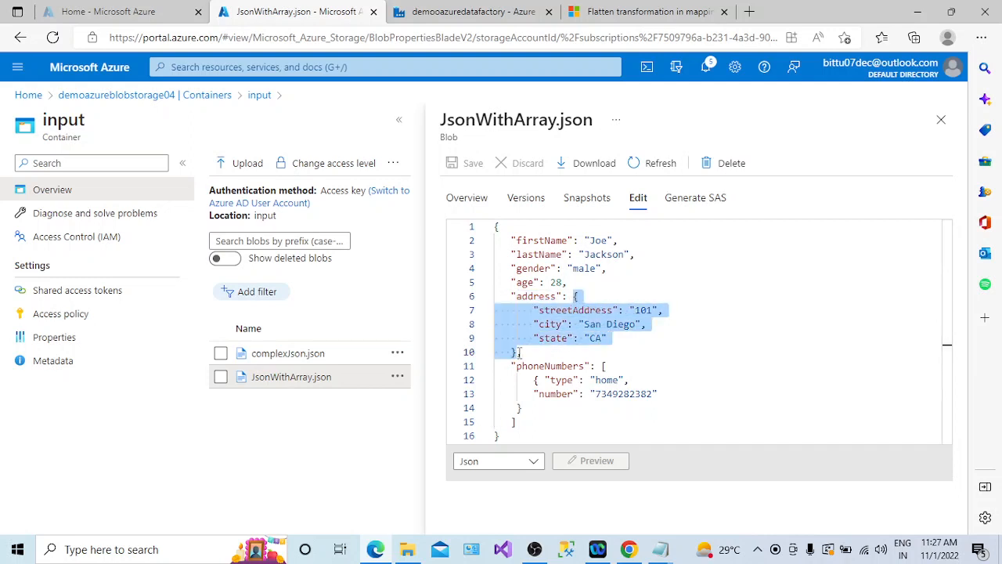
pyautogui.doubleClick(540, 297)
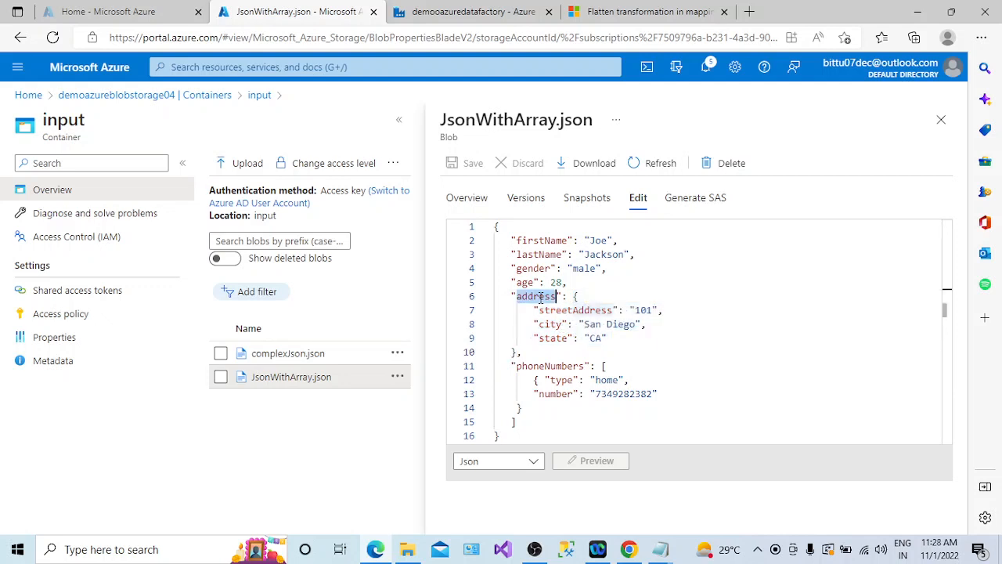
pyautogui.moveTo(505, 296); pyautogui.dragTo(522, 352)
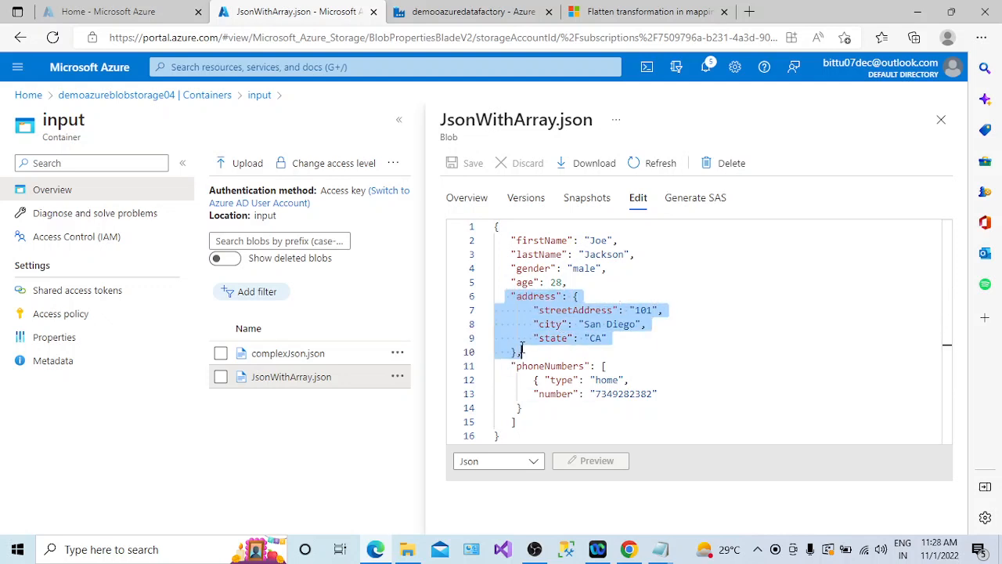
pyautogui.click(534, 365)
pyautogui.doubleClick(534, 365)
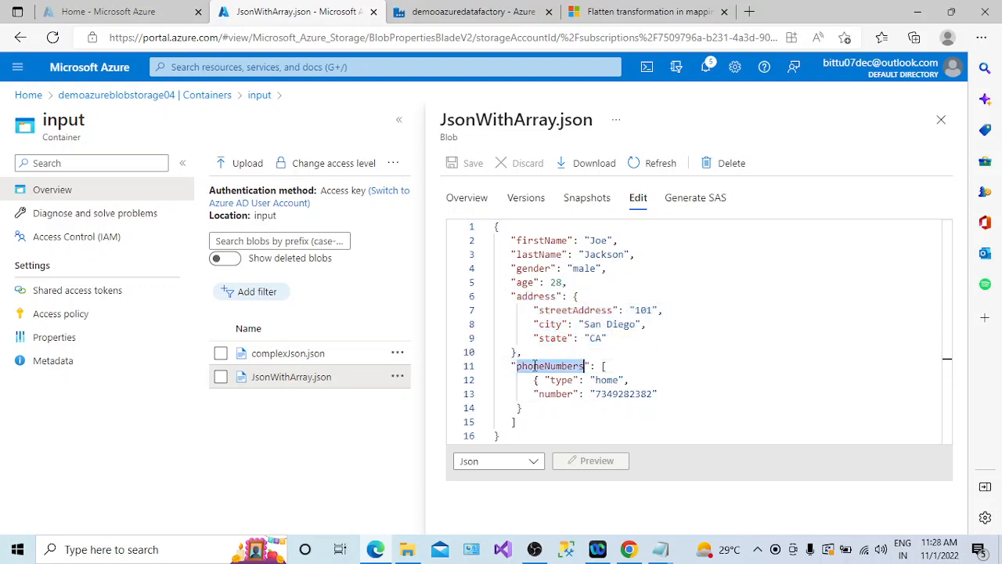
pyautogui.click(546, 368)
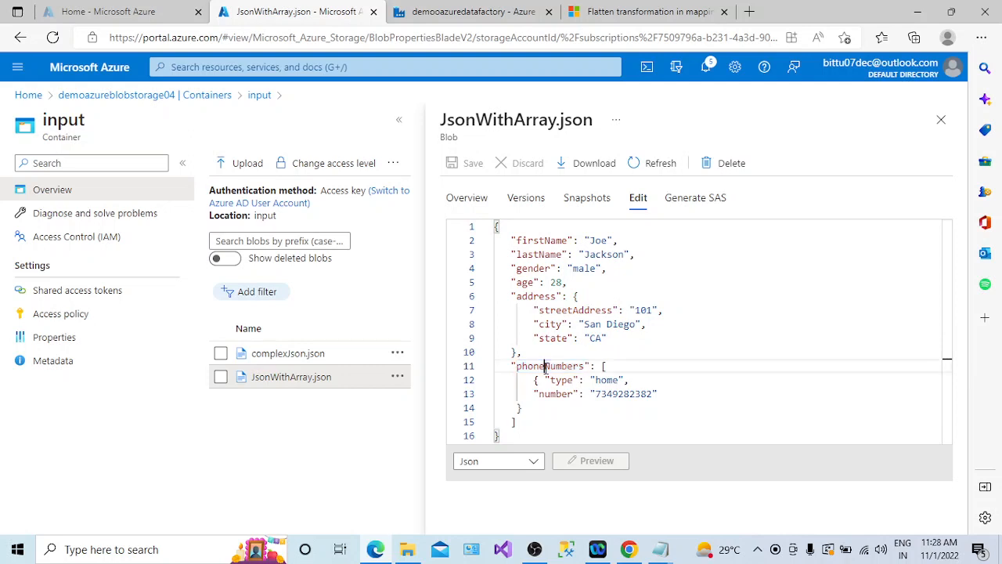
pyautogui.doubleClick(545, 368)
pyautogui.moveTo(600, 365); pyautogui.dragTo(522, 419)
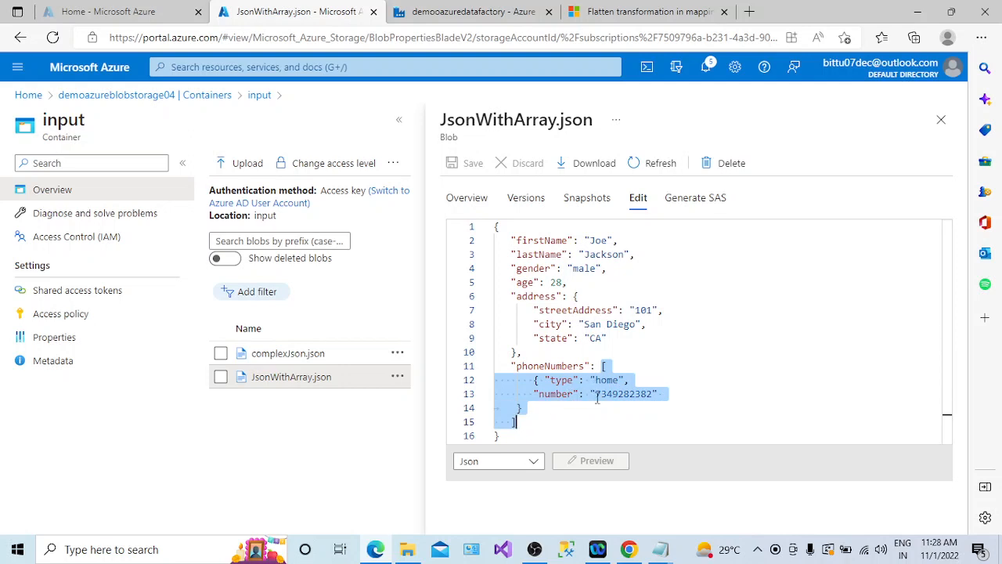
pyautogui.click(605, 366)
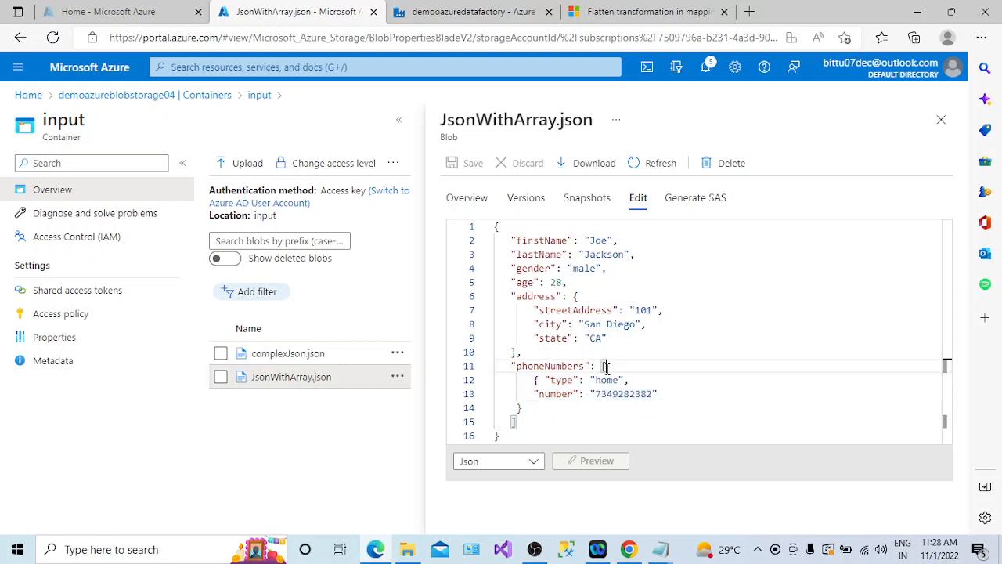
pyautogui.click(511, 421)
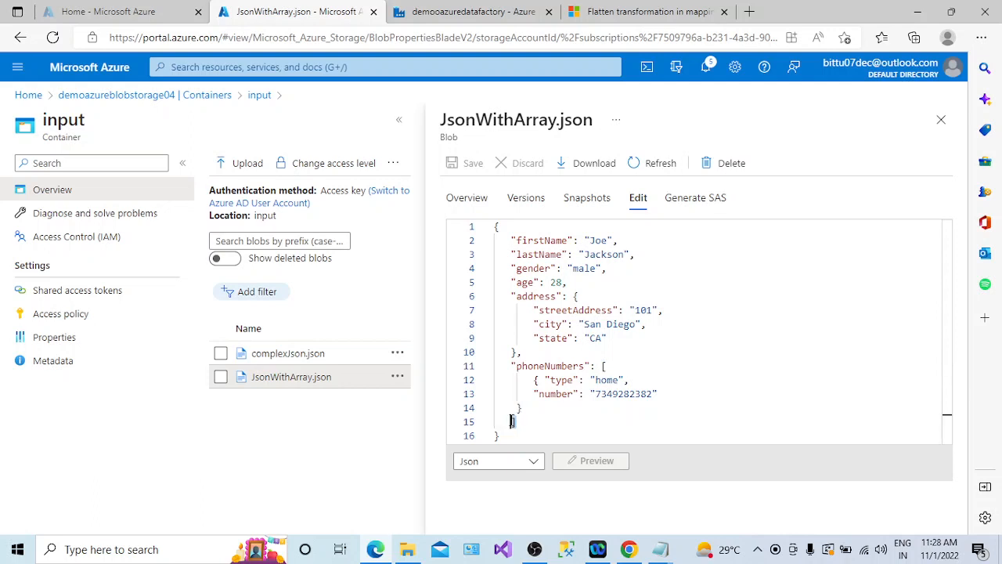
# - Review the address object and the entries inside the phoneNumbers array once more
pyautogui.click(572, 295)
pyautogui.moveTo(572, 296); pyautogui.dragTo(516, 352)
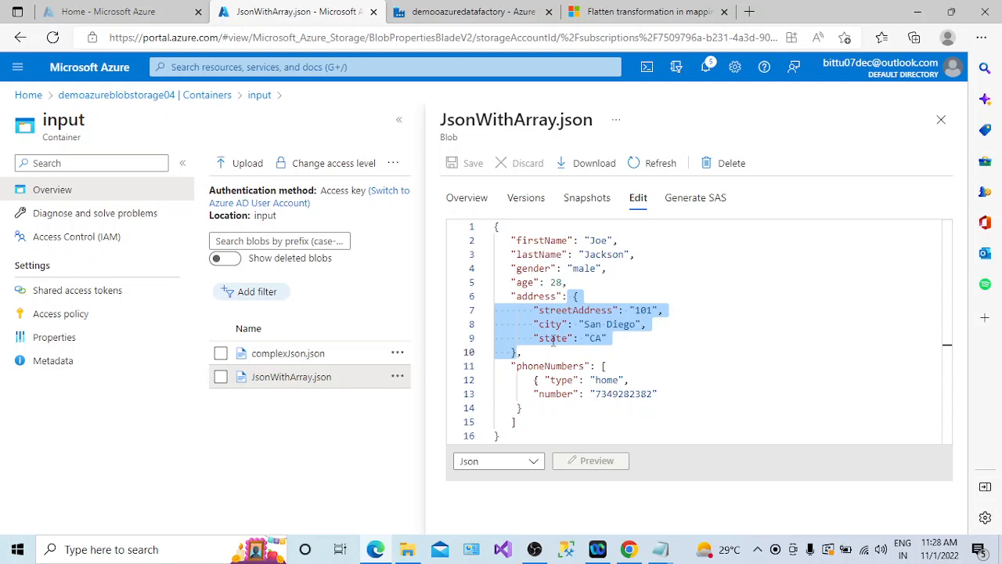
pyautogui.click(532, 296)
pyautogui.doubleClick(532, 241)
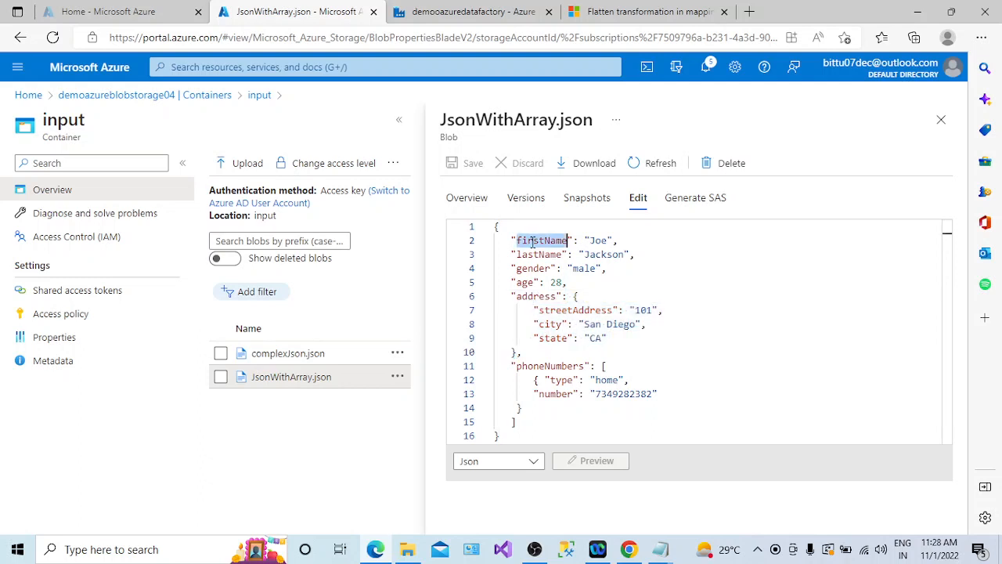
pyautogui.click(528, 254)
pyautogui.click(534, 268)
pyautogui.click(528, 282)
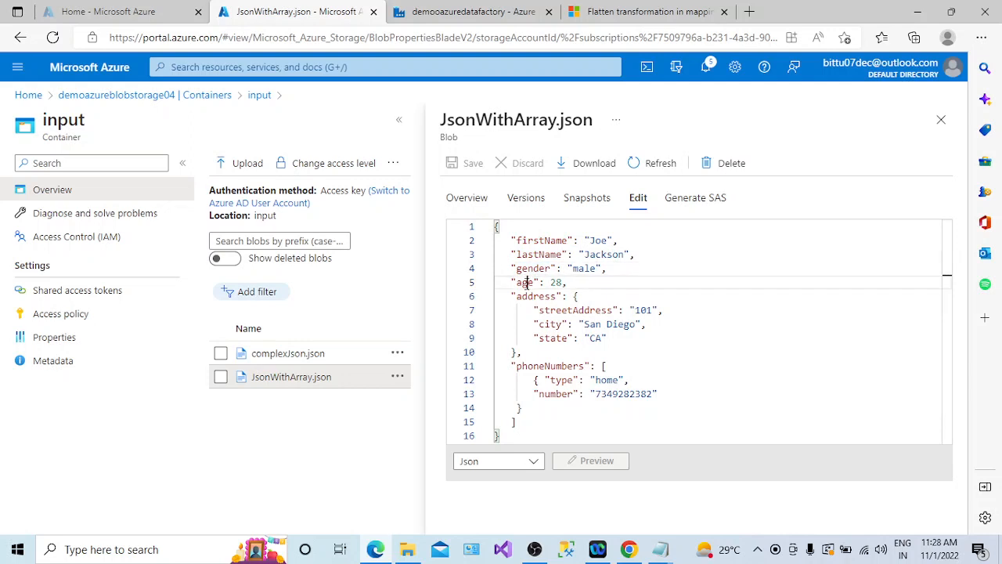
pyautogui.doubleClick(555, 282)
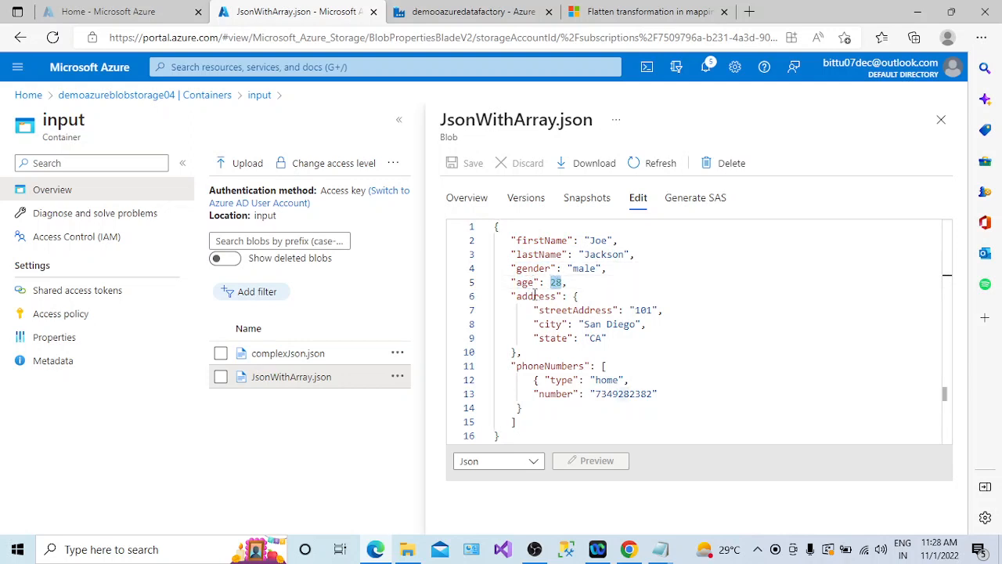
pyautogui.doubleClick(537, 296)
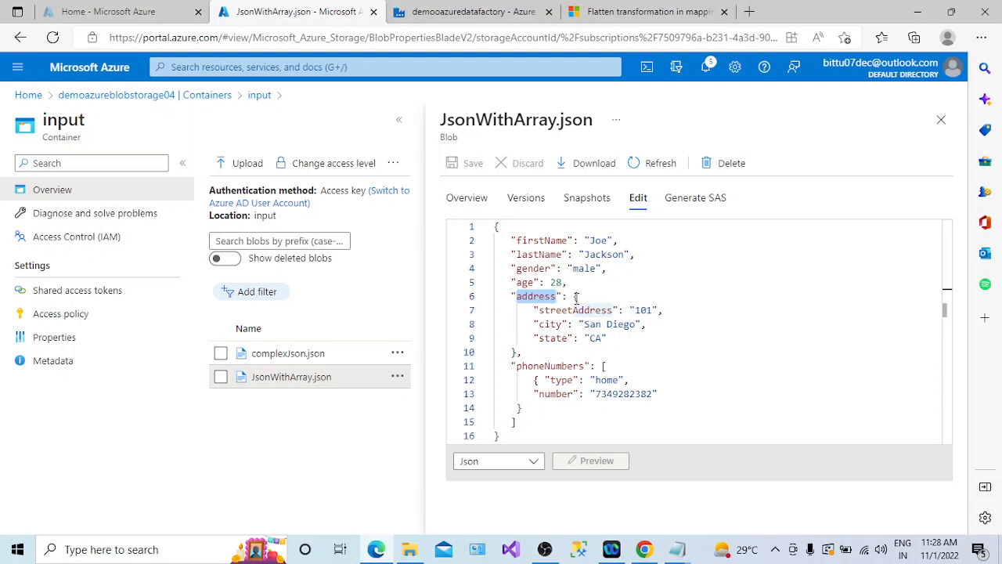
pyautogui.moveTo(576, 298); pyautogui.dragTo(553, 323)
pyautogui.doubleClick(545, 367)
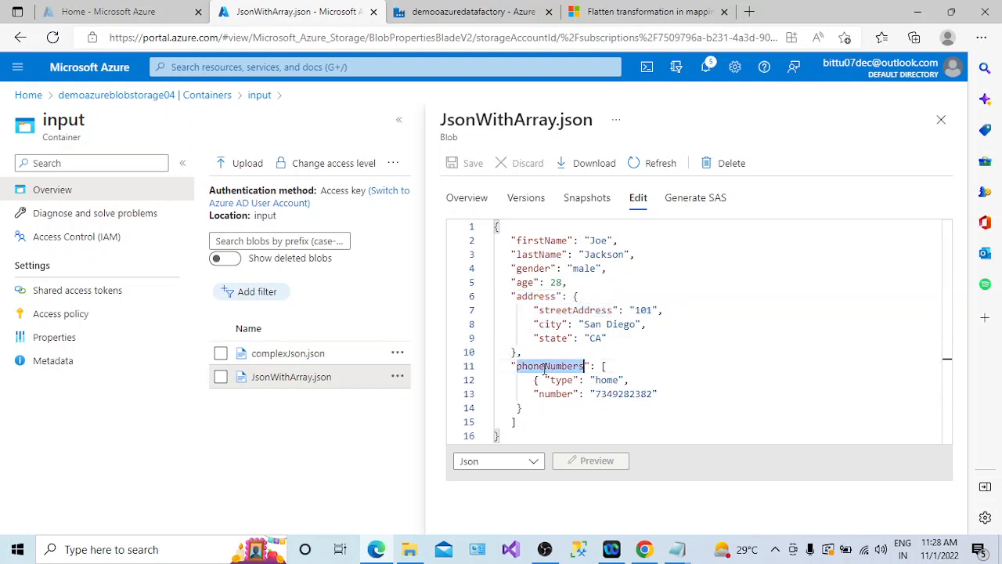
pyautogui.moveTo(602, 366); pyautogui.dragTo(511, 411)
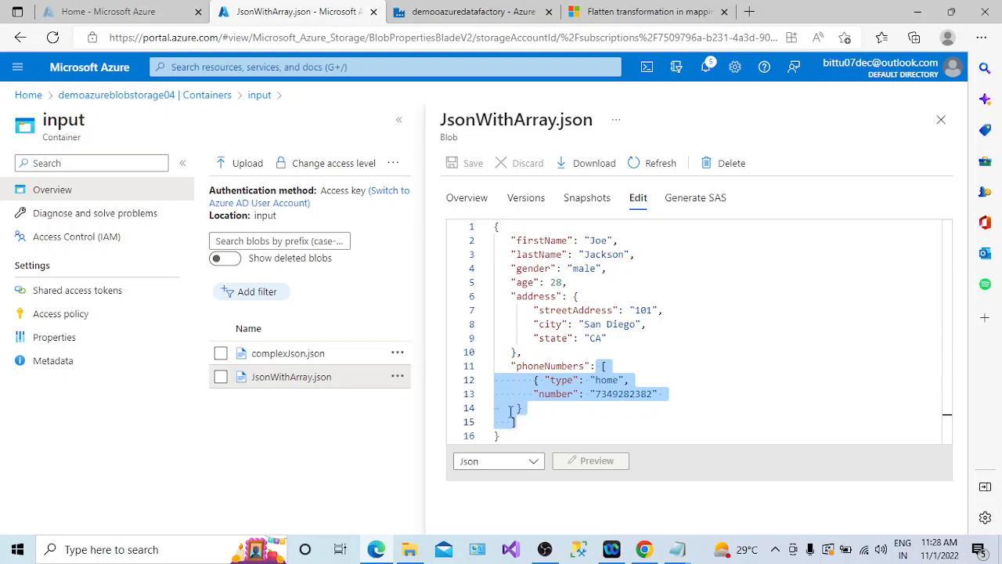
pyautogui.click(606, 379)
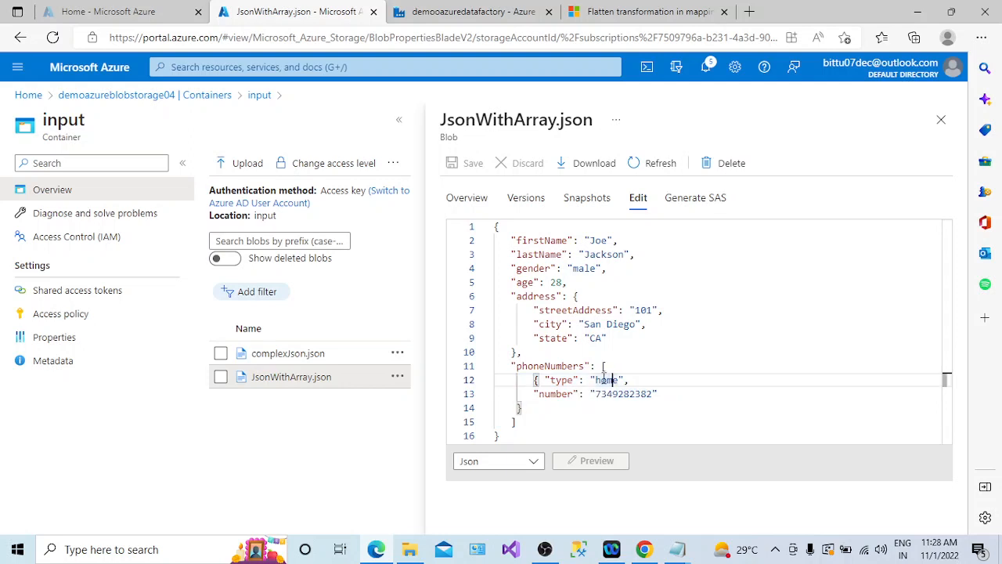
pyautogui.doubleClick(563, 365)
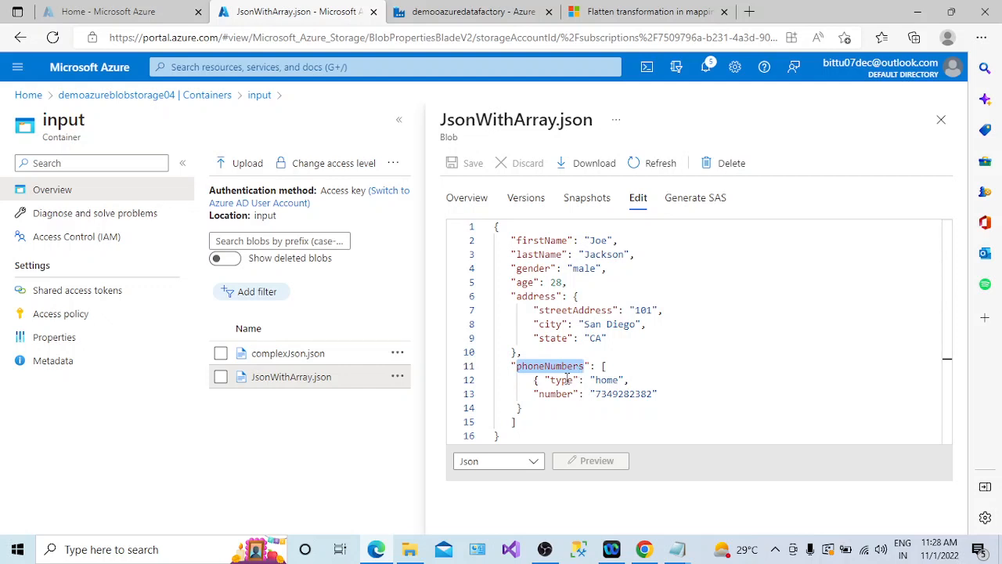
pyautogui.click(562, 379)
pyautogui.click(562, 394)
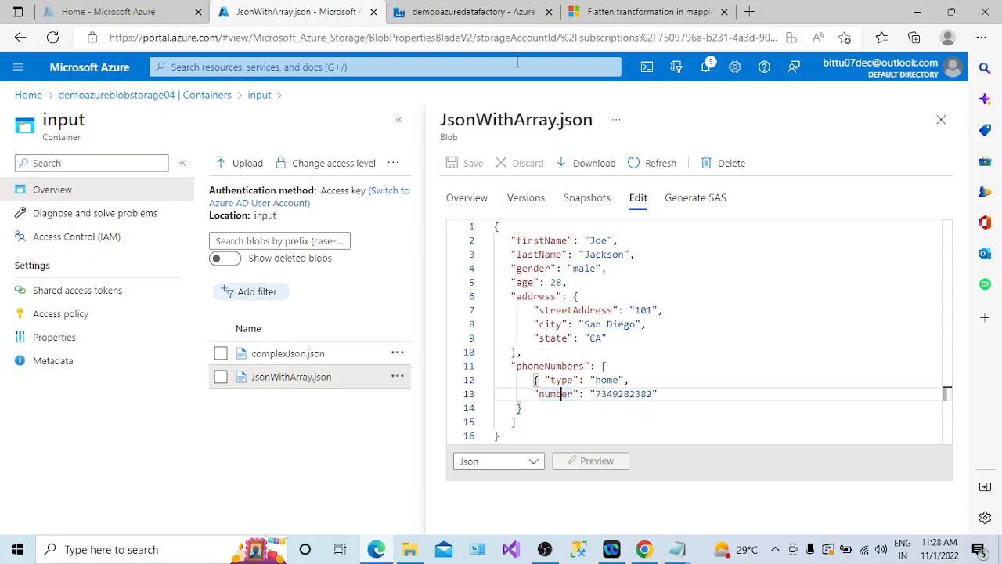
# - Create a new data flow in the data factory's authoring workspace
pyautogui.click(493, 14)
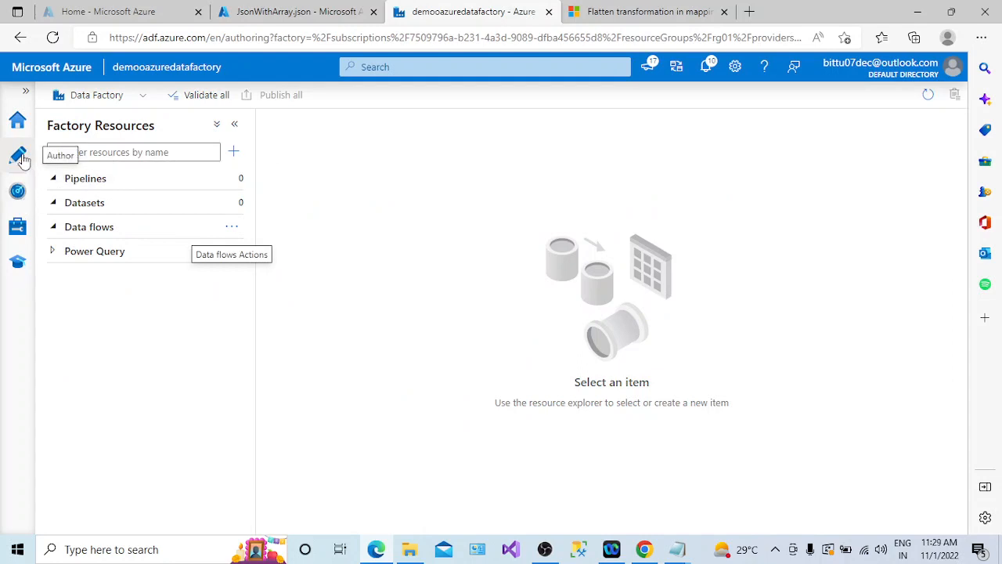
pyautogui.click(232, 227)
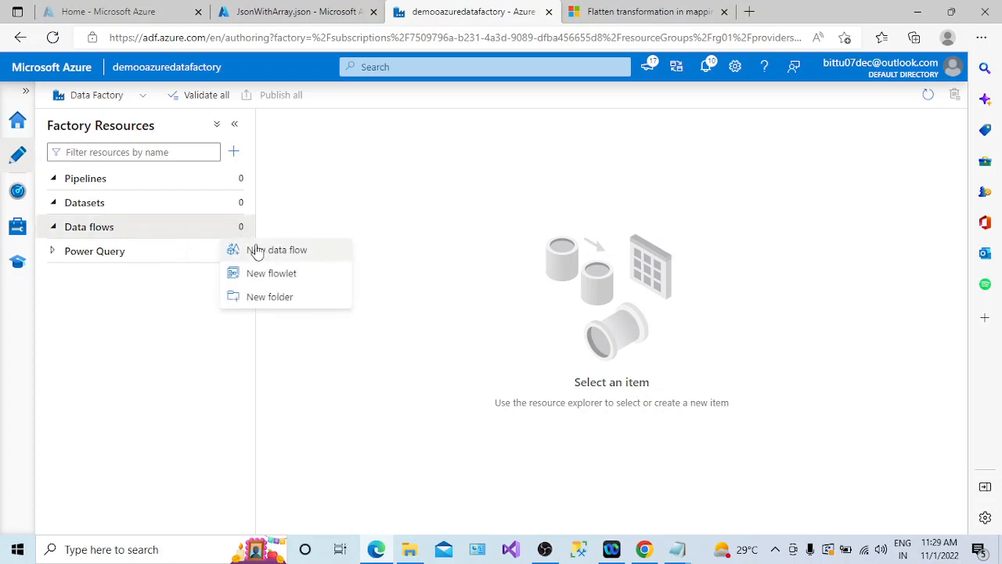
pyautogui.click(260, 251)
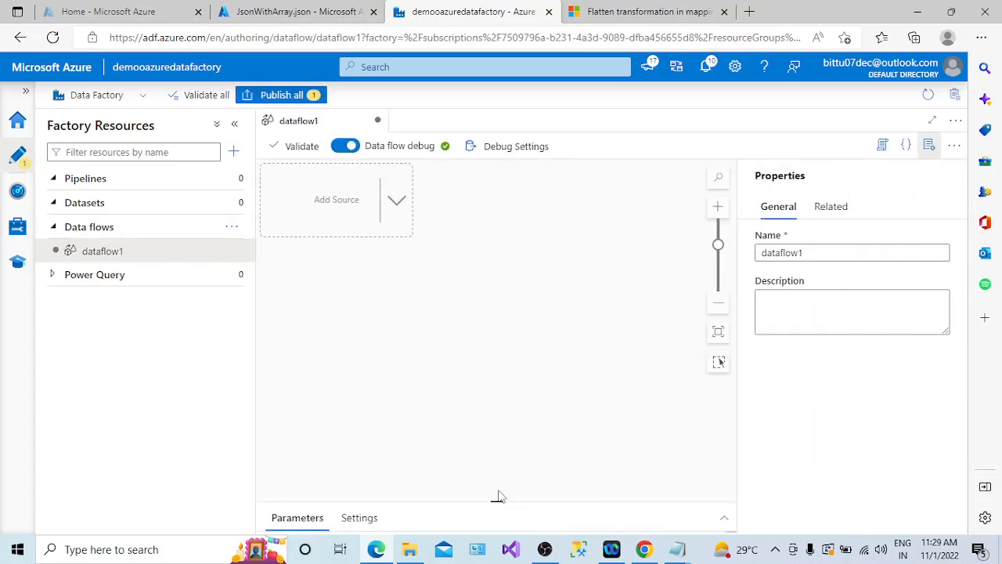
# - Name the new data flow DF_Flatten
pyautogui.click(512, 457)
pyautogui.moveTo(809, 254); pyautogui.dragTo(750, 255)
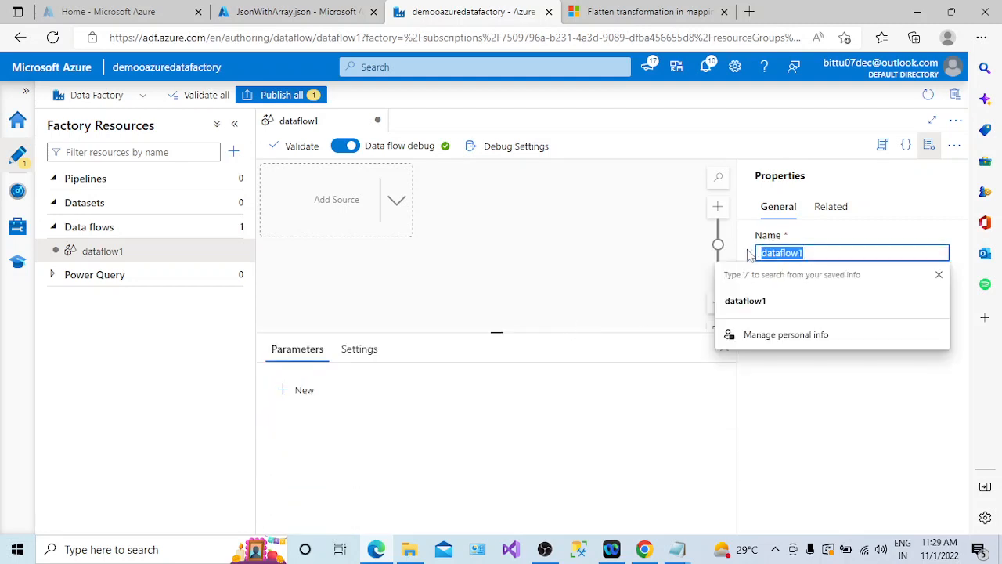
pyautogui.write('DF_Flatten')
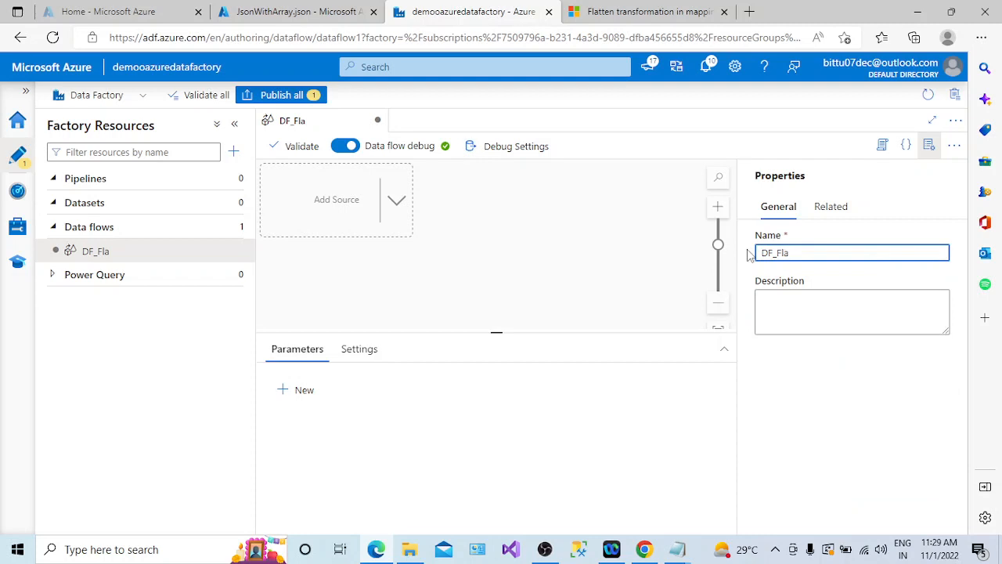
# - Add a source transformation to the DF_Flatten data flow
pyautogui.click(928, 144)
pyautogui.click(397, 202)
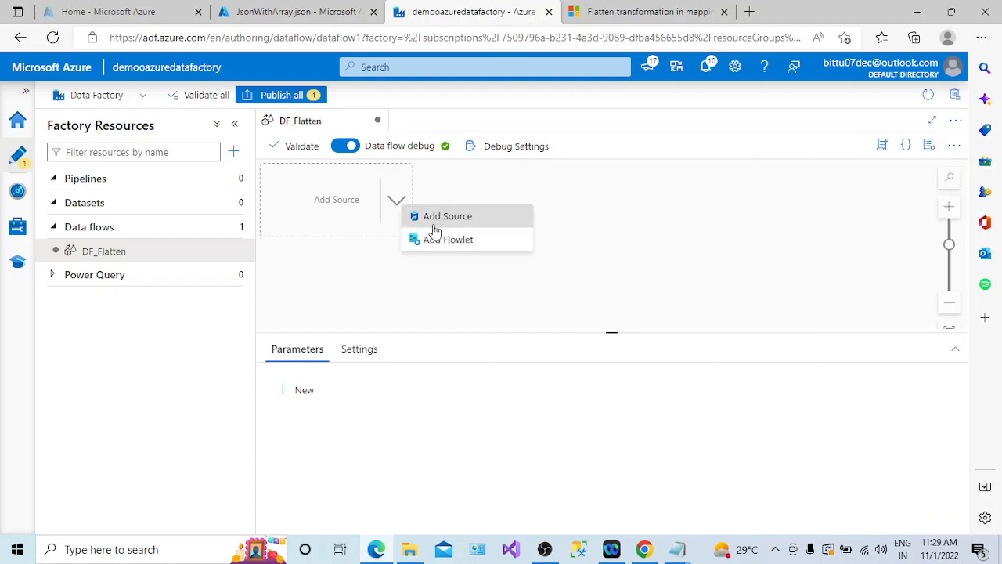
pyautogui.click(436, 219)
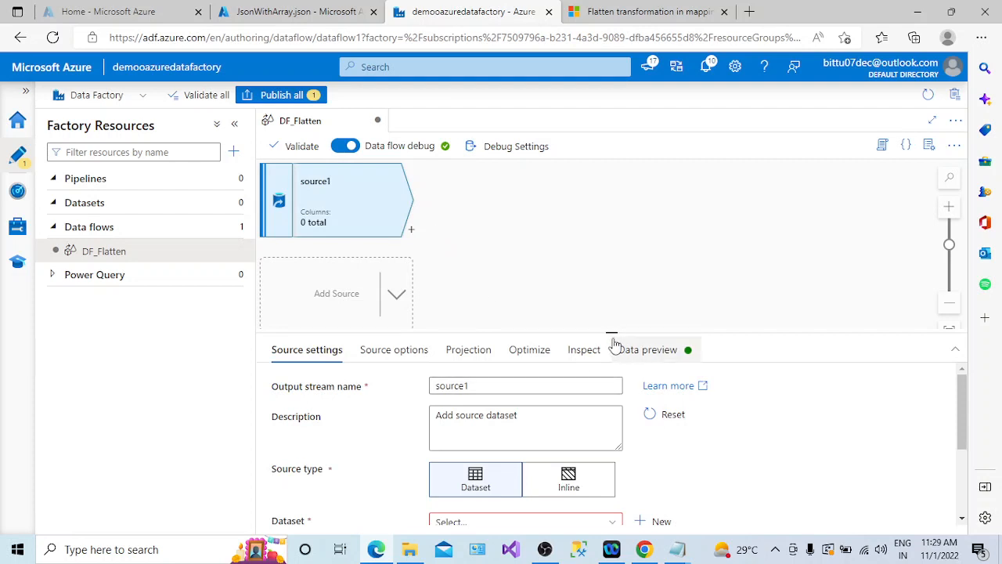
pyautogui.moveTo(613, 333); pyautogui.dragTo(611, 270)
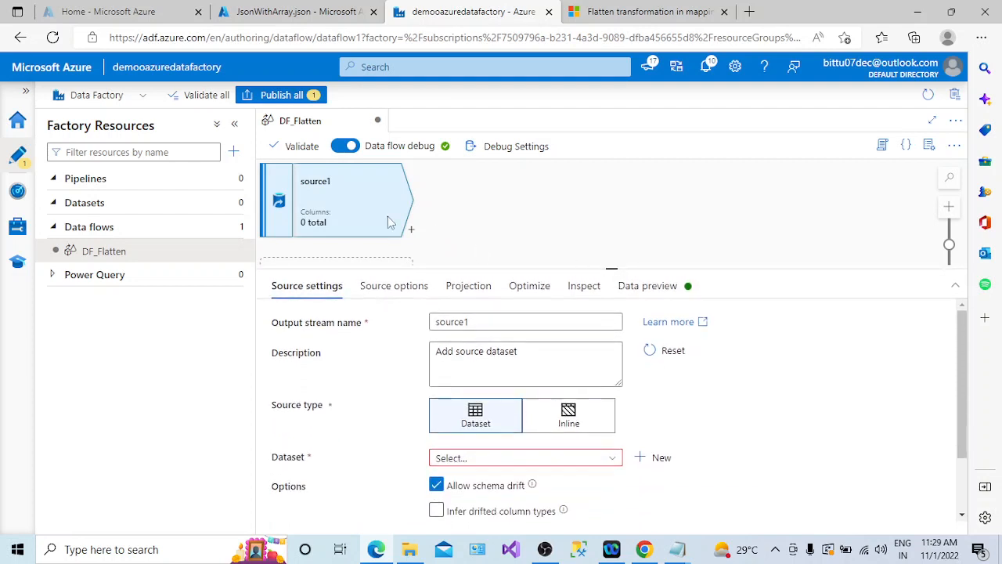
pyautogui.click(234, 124)
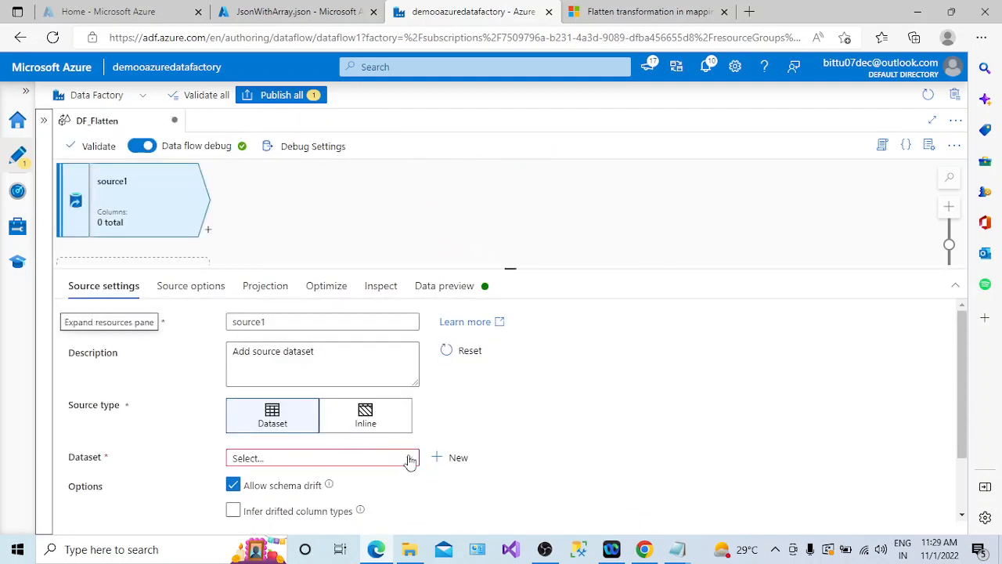
# - Start a new source dataset on Azure Blob Storage using the JSON format
pyautogui.click(435, 457)
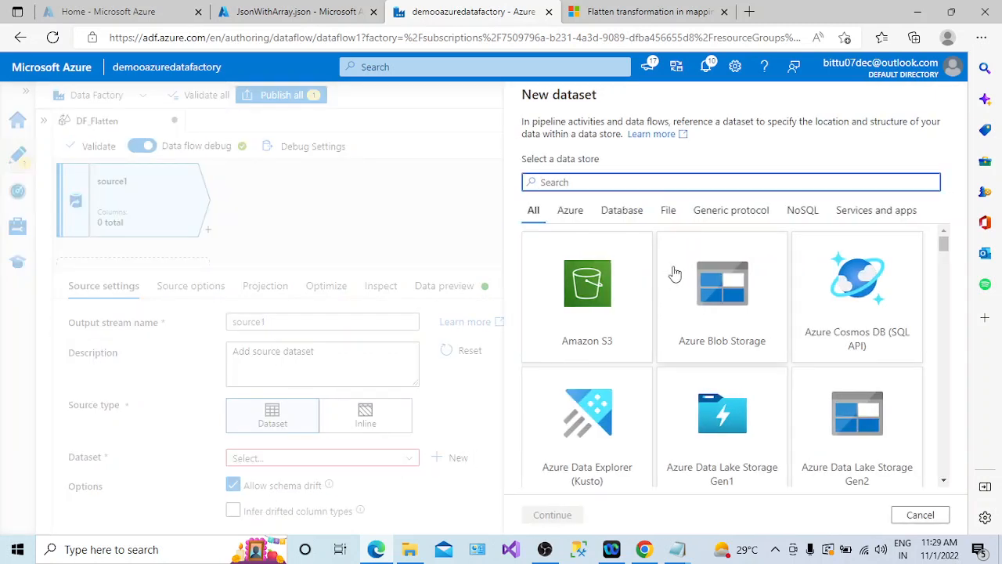
pyautogui.click(722, 300)
pyautogui.click(572, 510)
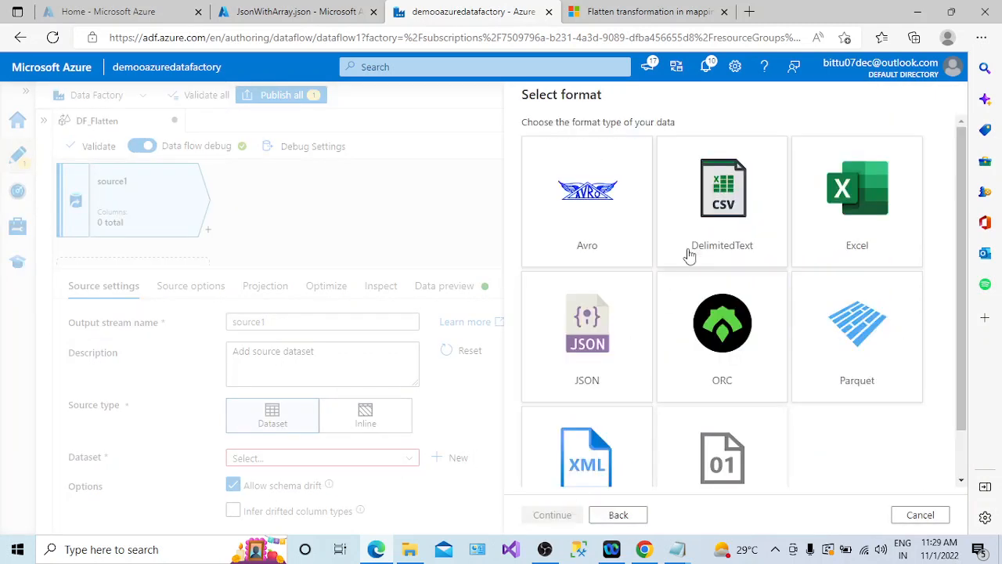
pyautogui.click(581, 341)
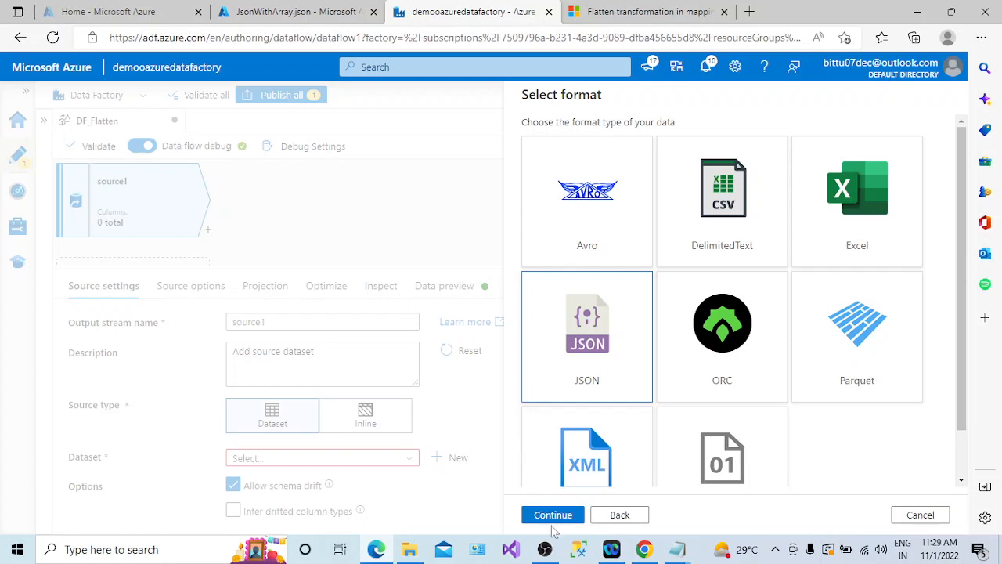
pyautogui.click(553, 513)
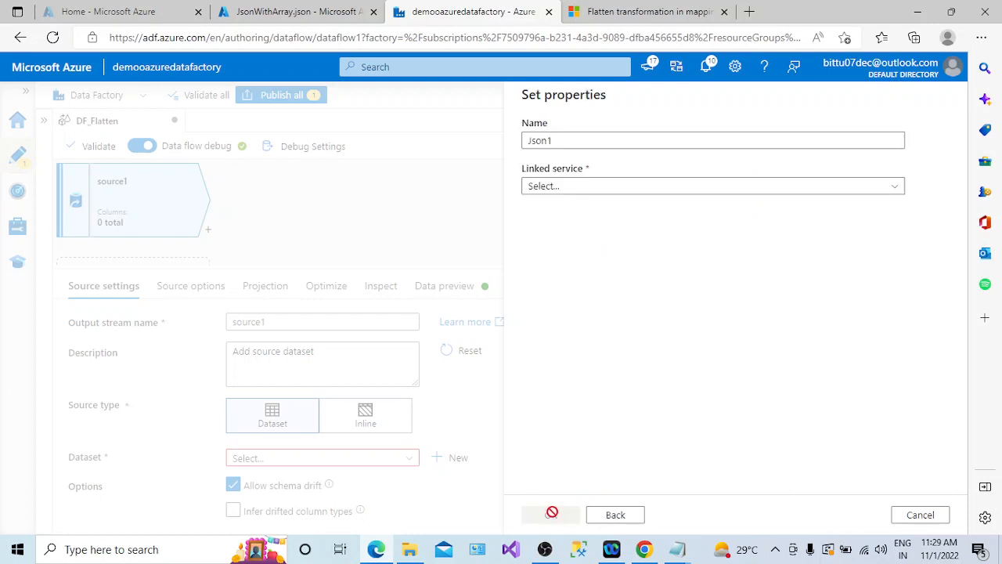
# - Name the new dataset SRC_JSON and link it to the ls_blobstorage linked service
pyautogui.moveTo(586, 143); pyautogui.dragTo(516, 139)
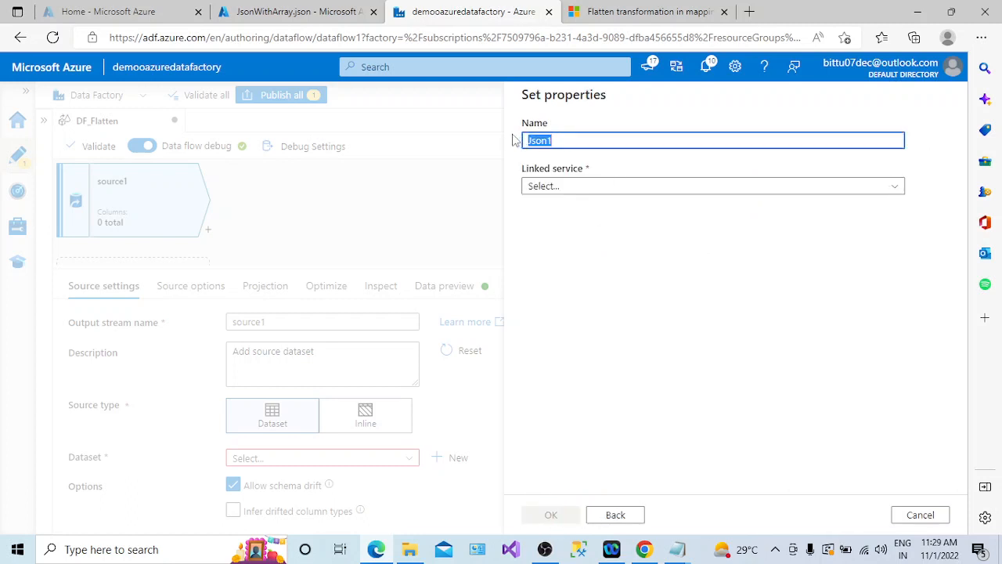
pyautogui.write('SRC_JSON')
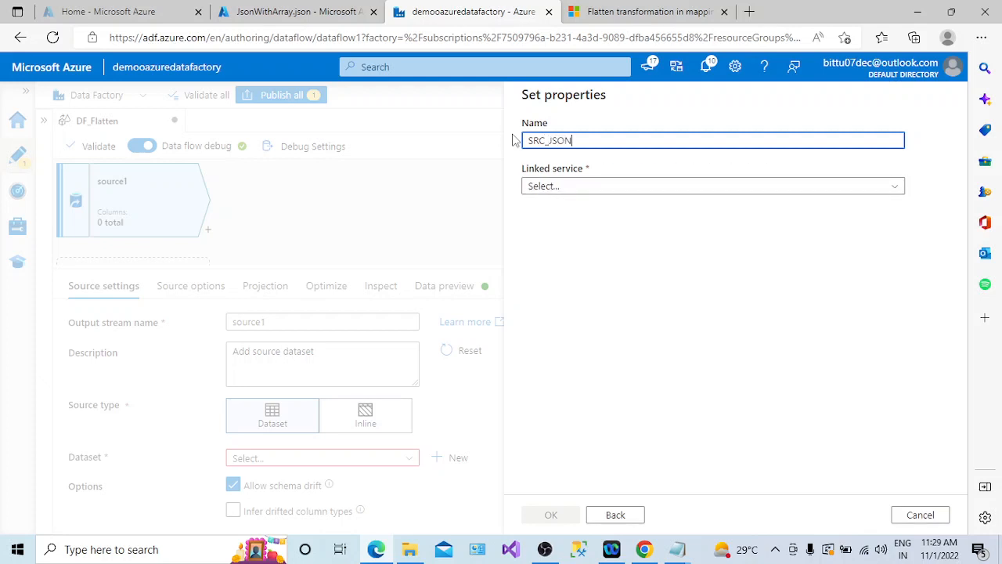
pyautogui.click(556, 185)
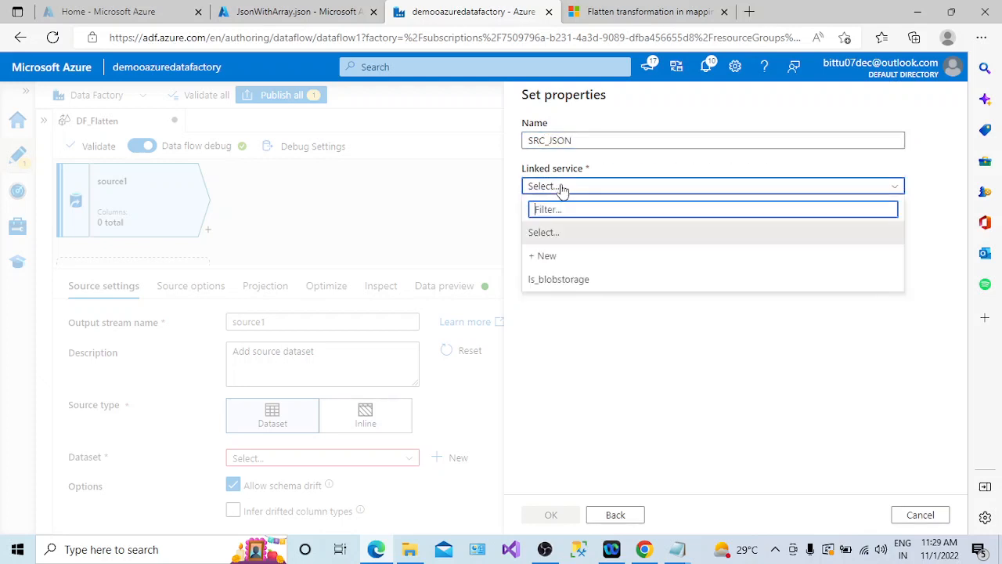
pyautogui.click(562, 278)
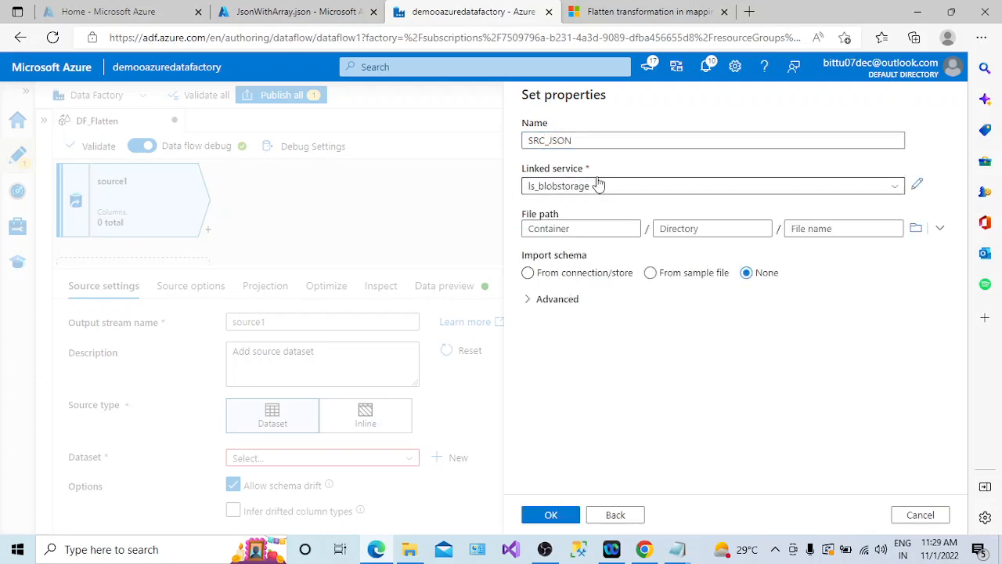
# - Set the dataset's file path to JsonWithArray.json in the input container and finish creating the dataset
pyautogui.click(915, 227)
pyautogui.click(556, 174)
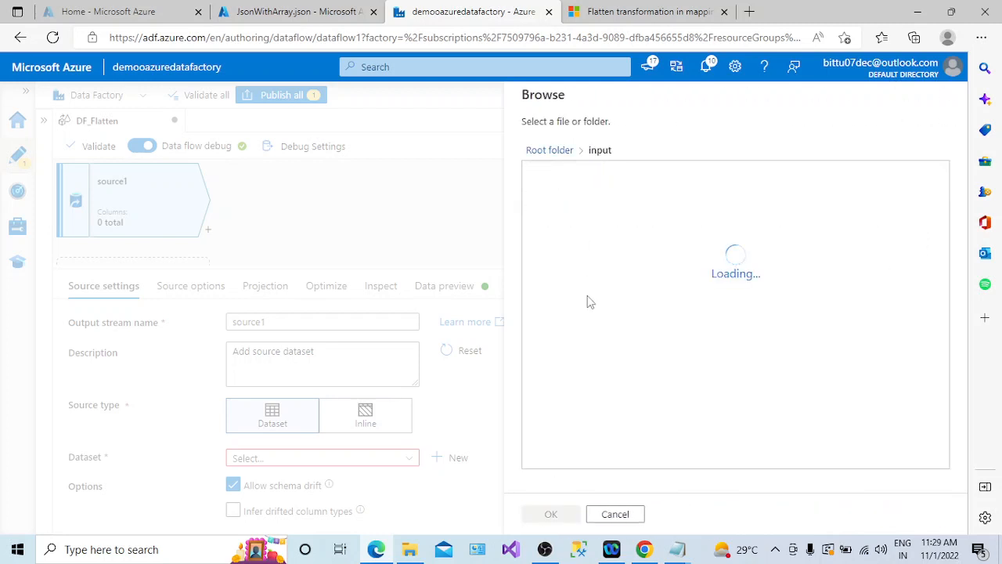
pyautogui.click(565, 176)
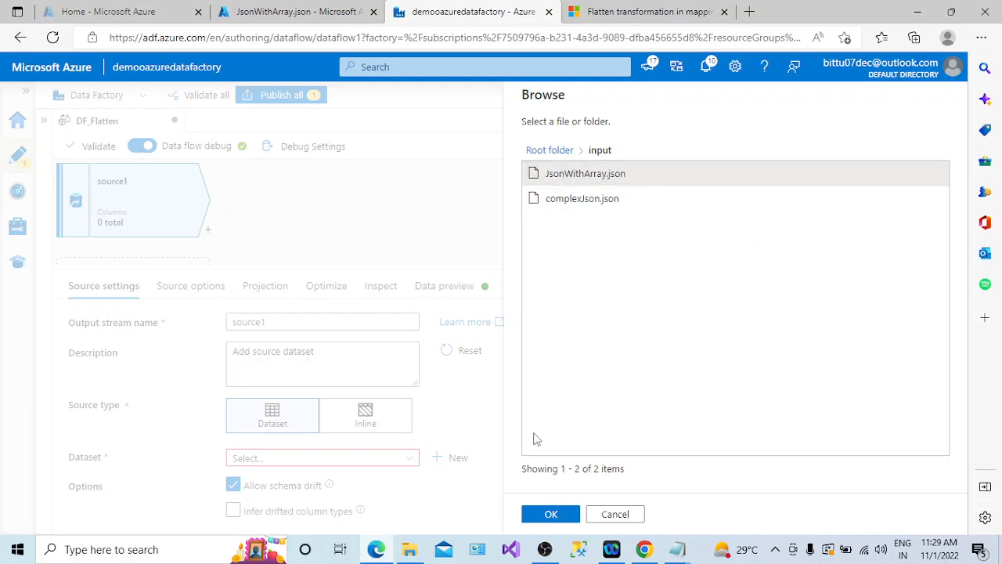
pyautogui.click(551, 517)
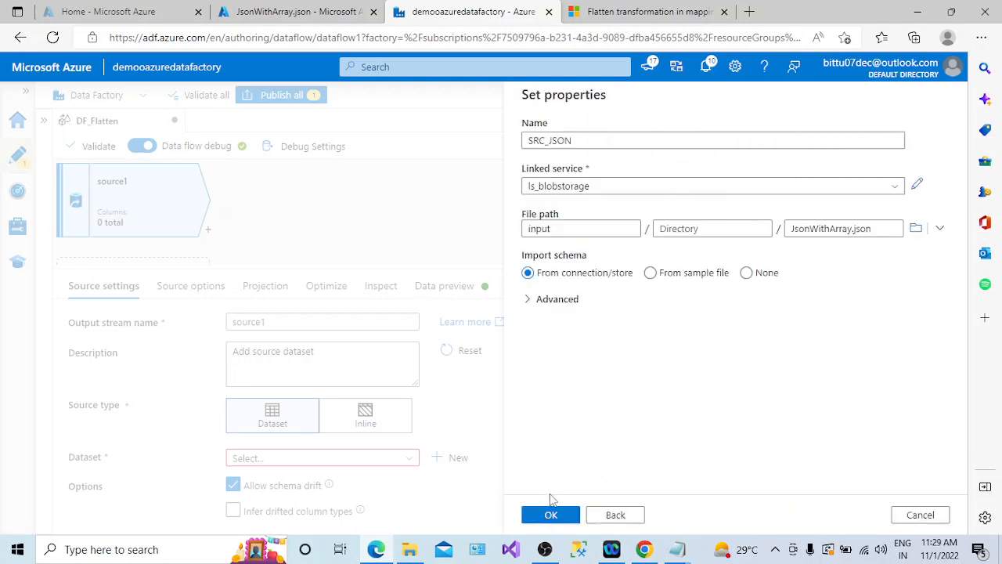
pyautogui.click(552, 515)
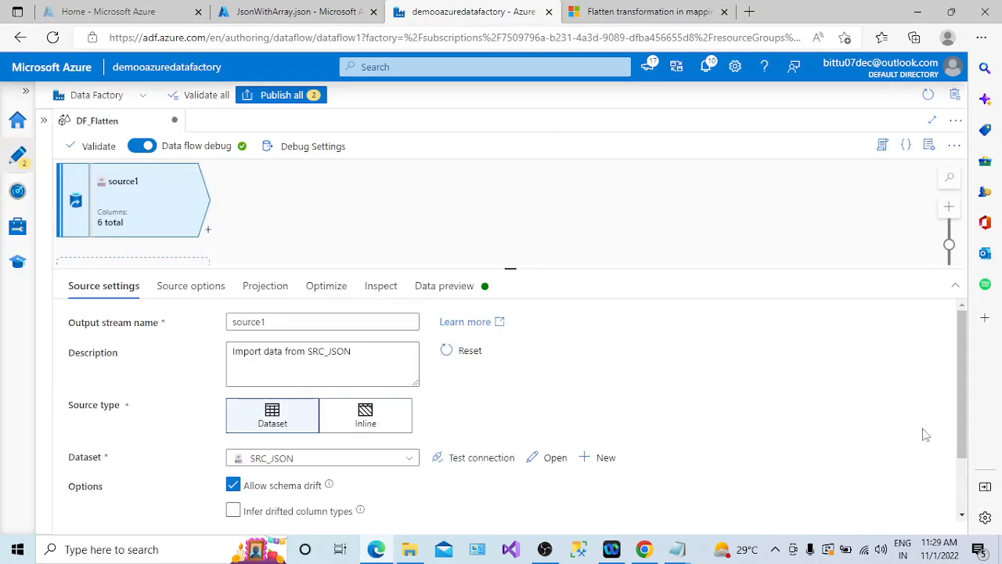
# - Set the source's JSON document form to Array of documents
pyautogui.scroll(-2, 955, 445)
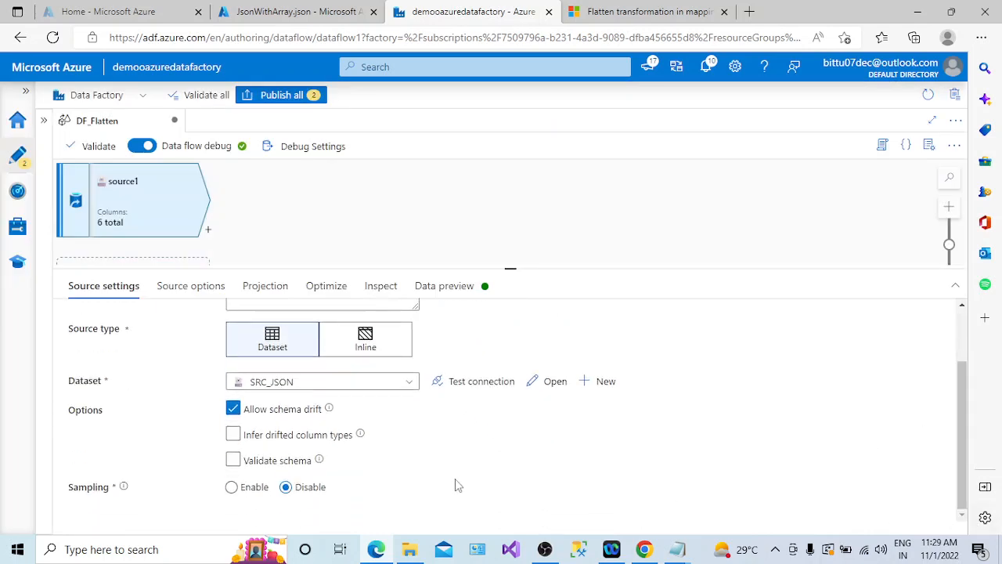
pyautogui.click(184, 286)
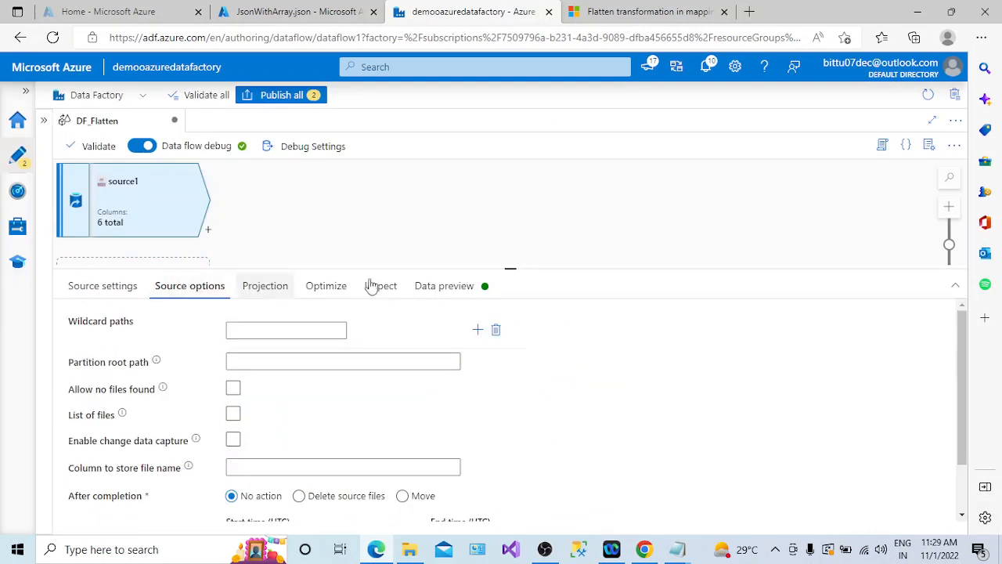
pyautogui.moveTo(505, 268); pyautogui.dragTo(521, 205)
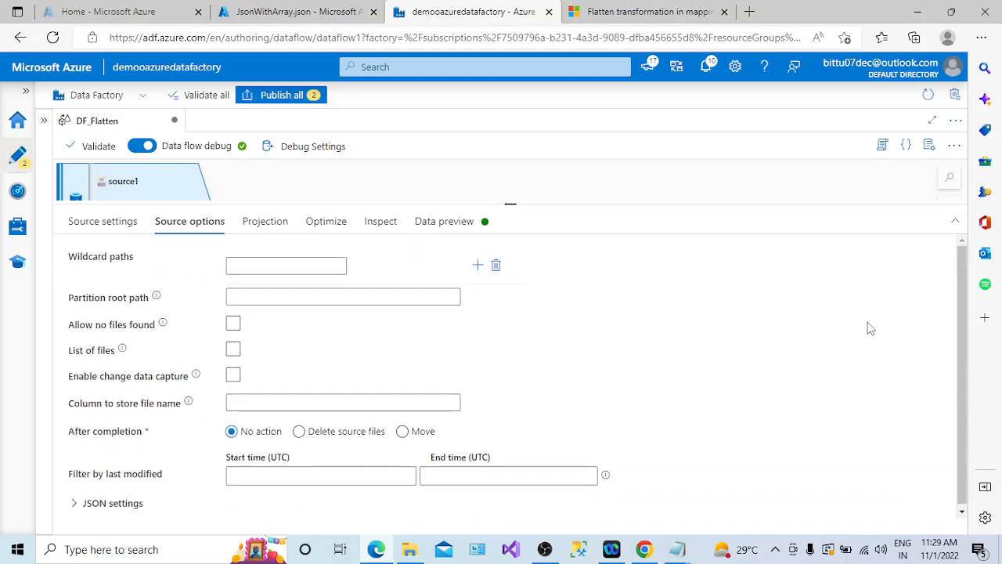
pyautogui.moveTo(962, 372); pyautogui.dragTo(968, 392)
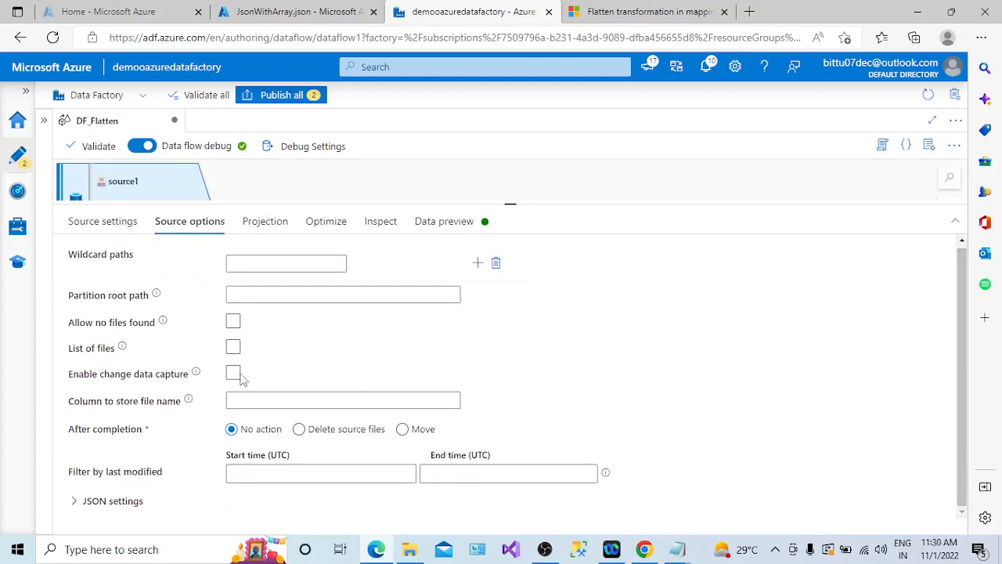
pyautogui.click(75, 501)
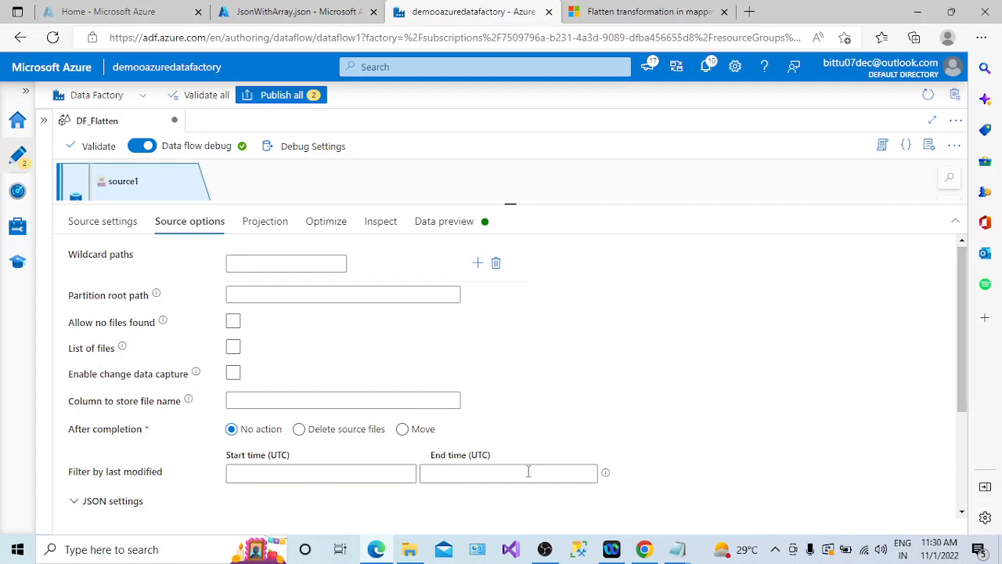
pyautogui.moveTo(962, 391); pyautogui.dragTo(962, 455)
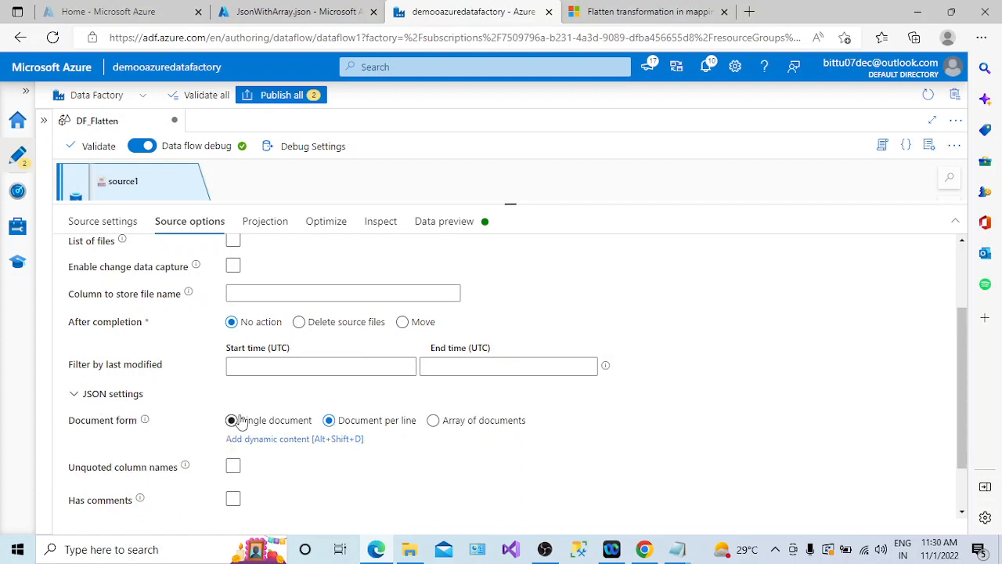
pyautogui.click(434, 421)
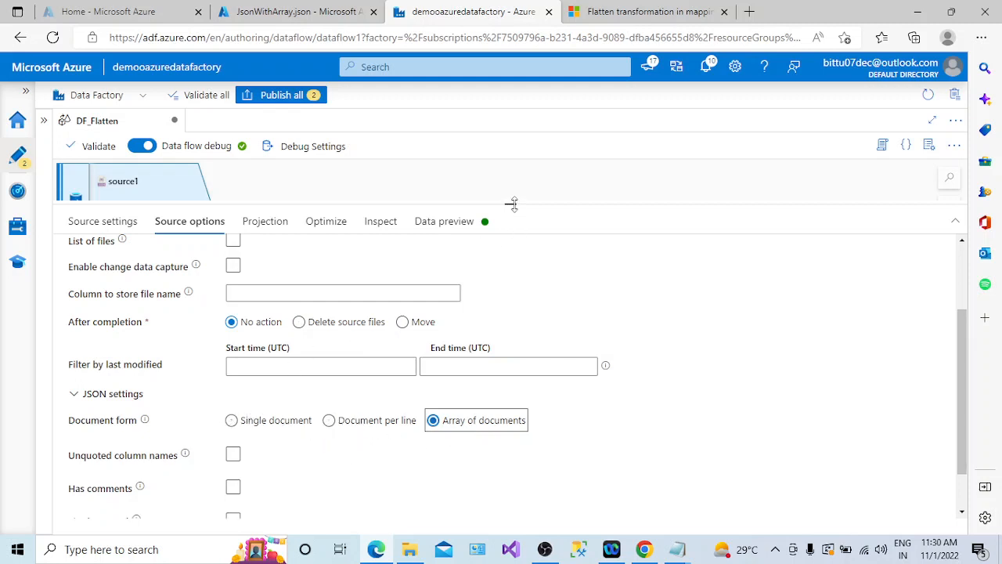
pyautogui.moveTo(512, 204); pyautogui.dragTo(517, 241)
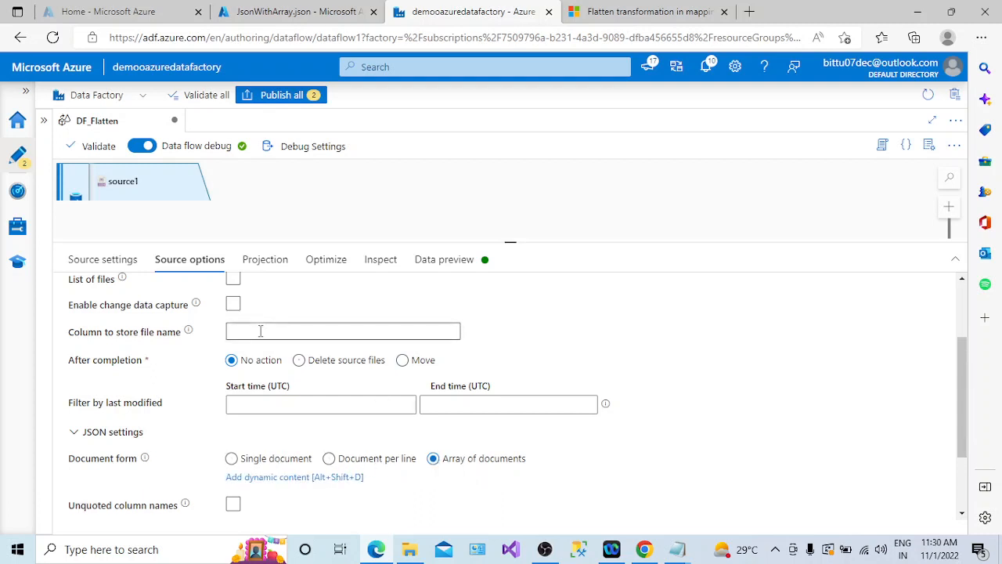
# - Review the source's projection, optimize settings and inspected column list
pyautogui.click(265, 260)
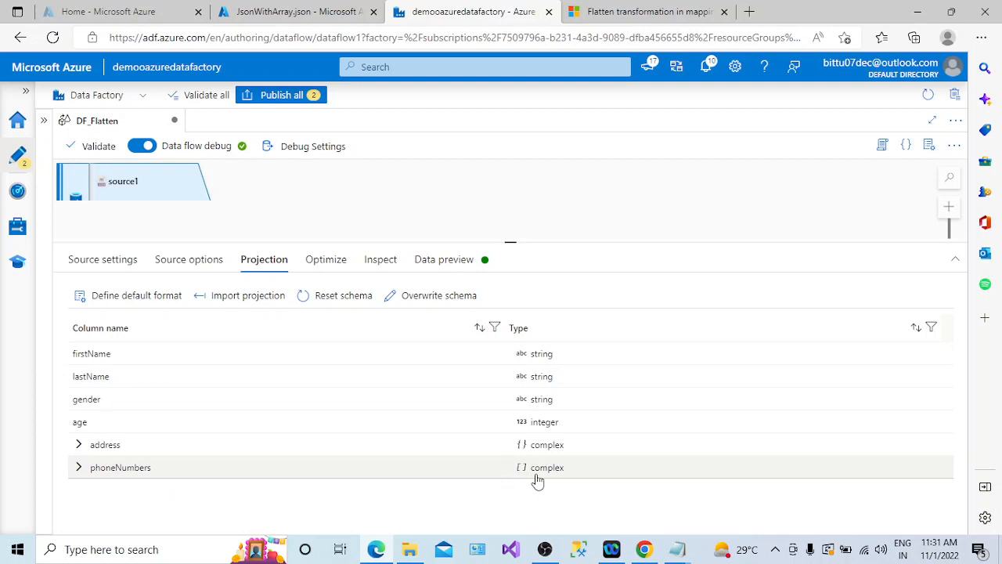
pyautogui.click(324, 265)
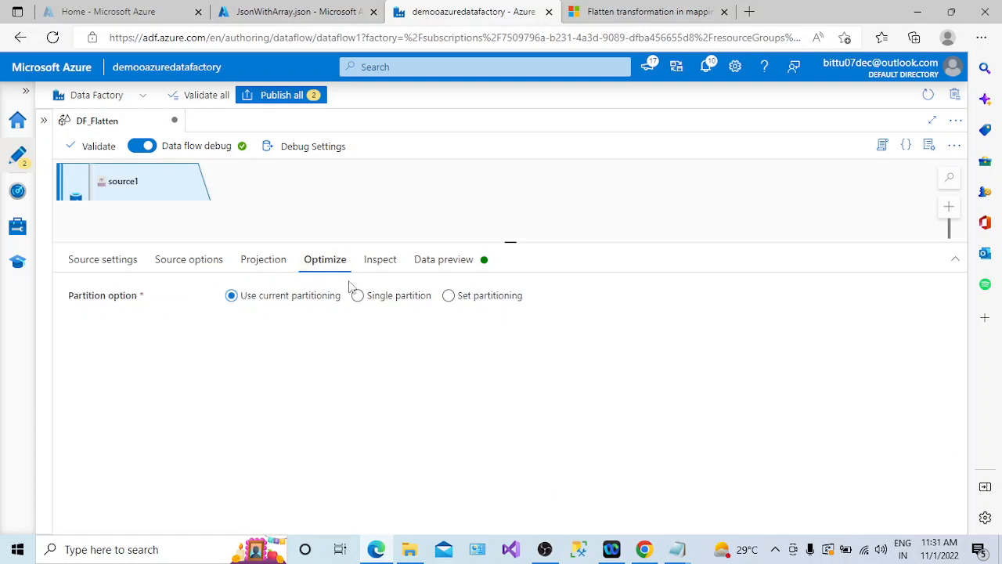
pyautogui.click(370, 259)
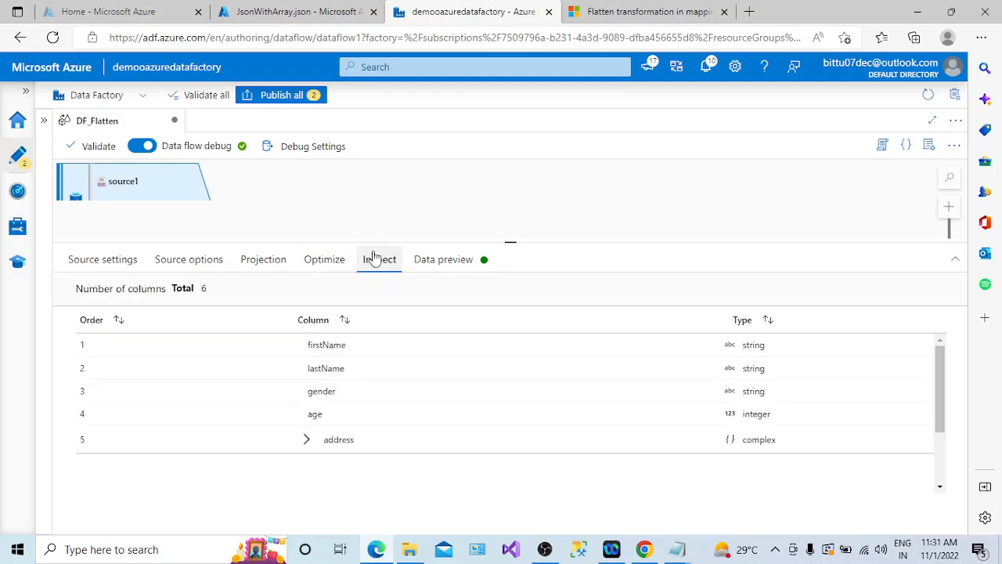
pyautogui.click(317, 260)
pyautogui.click(359, 296)
pyautogui.click(381, 261)
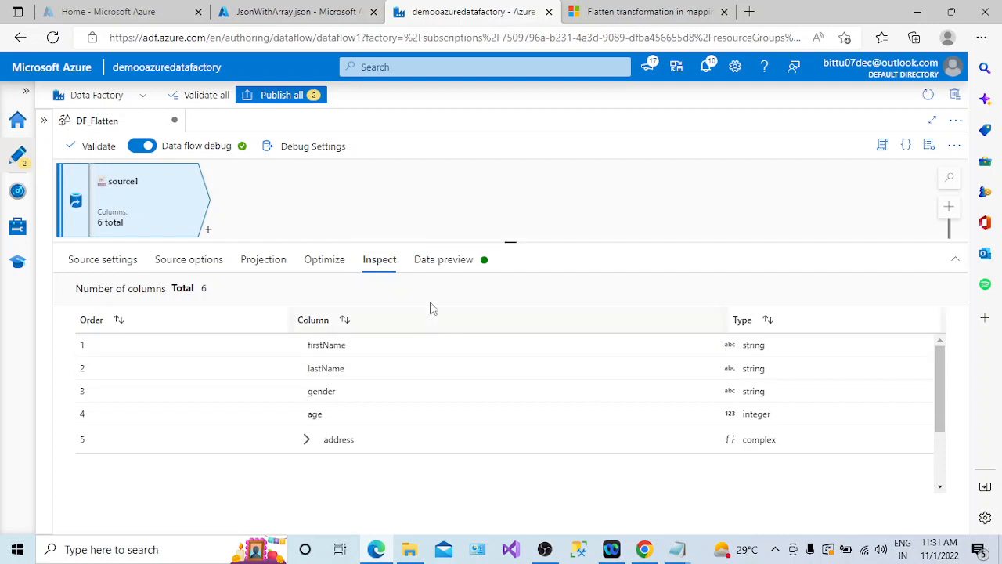
pyautogui.scroll(-2, 868, 438)
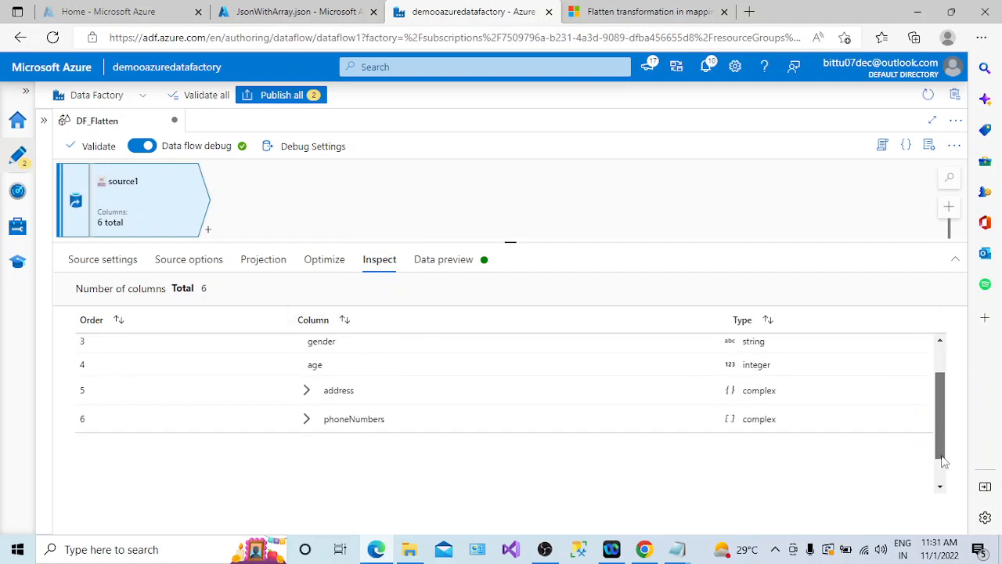
# - Refresh the source data preview, inspect the phoneNumbers array entries, and export the preview to CSV
pyautogui.click(468, 266)
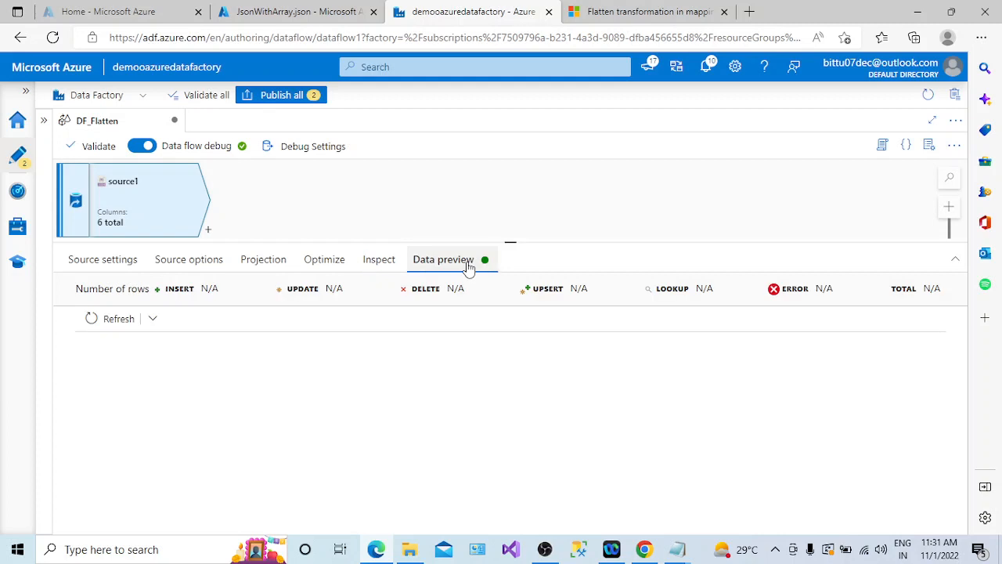
pyautogui.click(121, 319)
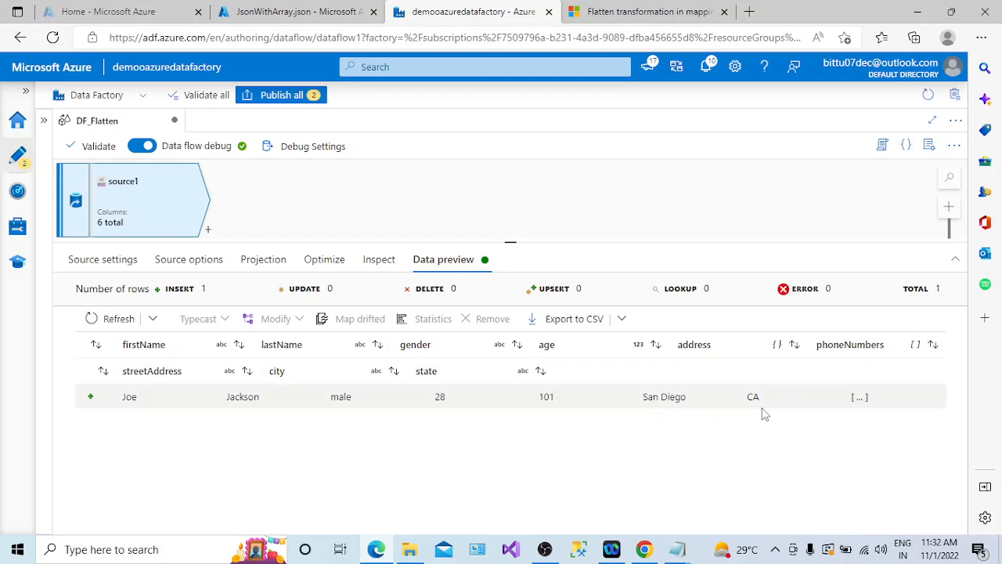
pyautogui.click(918, 352)
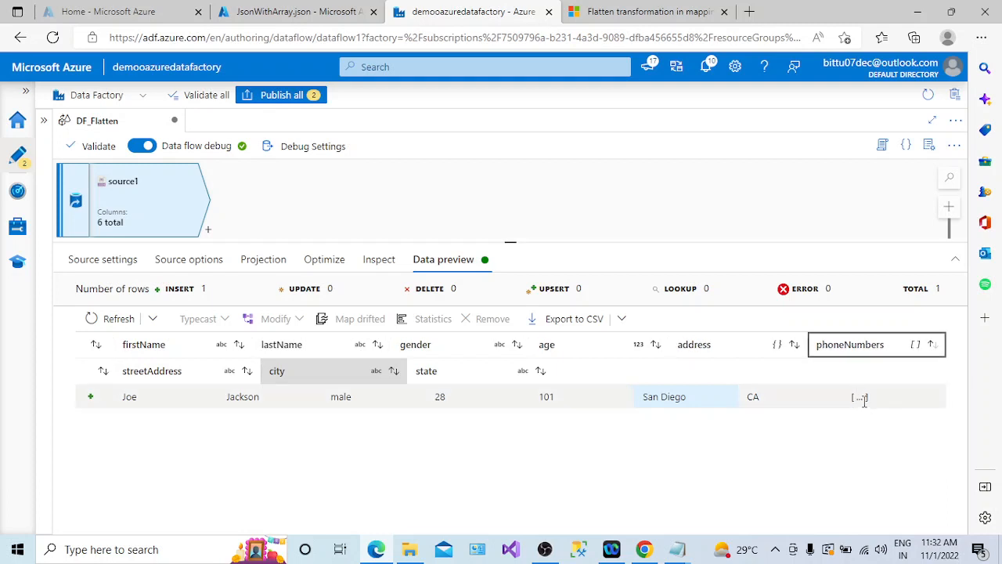
pyautogui.click(861, 399)
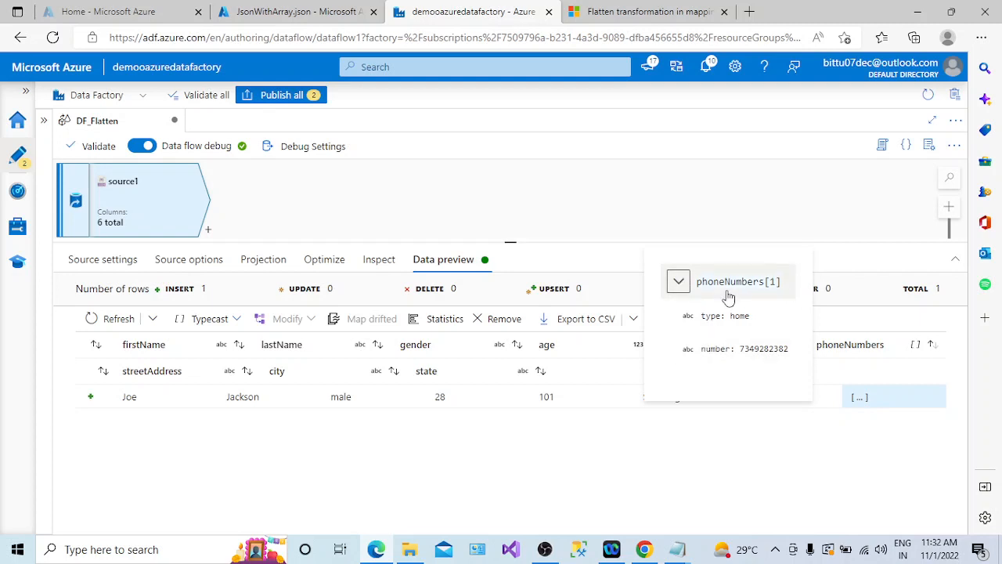
pyautogui.click(724, 441)
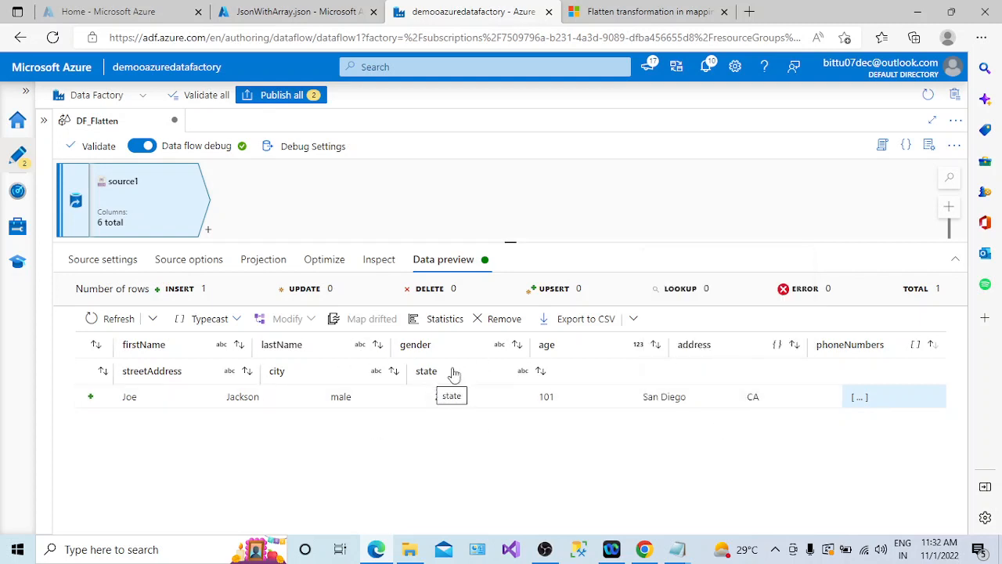
pyautogui.click(577, 325)
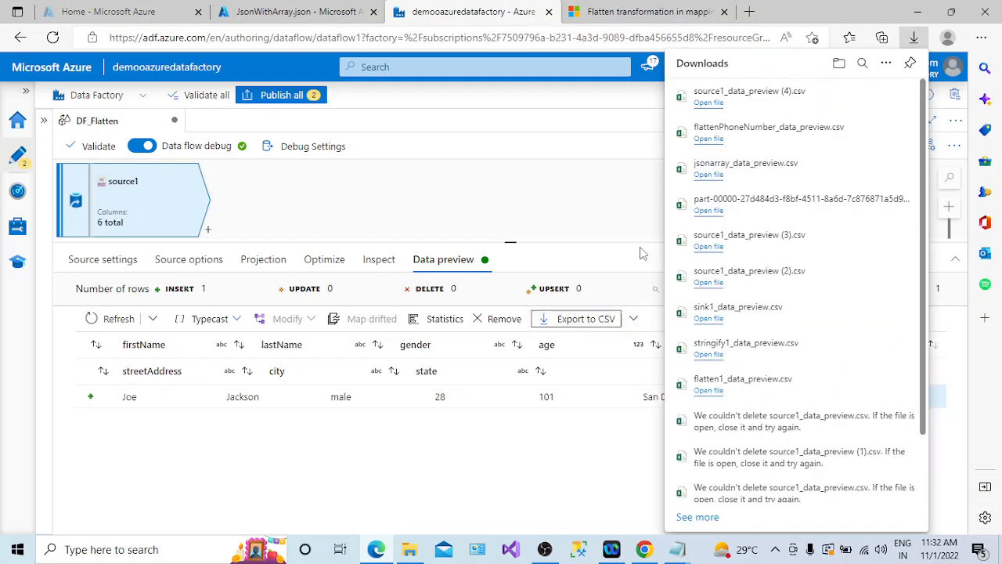
# - Open the exported source1_data_preview (4).csv, close the activation dialog, and widen the streetAddress, city and phoneNumbers columns to fit
pyautogui.click(709, 103)
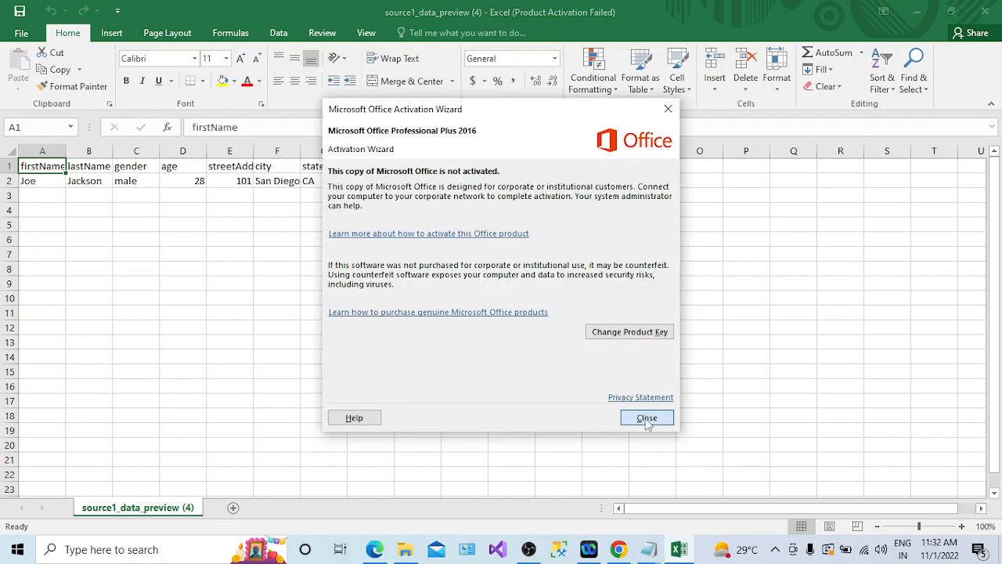
pyautogui.click(646, 418)
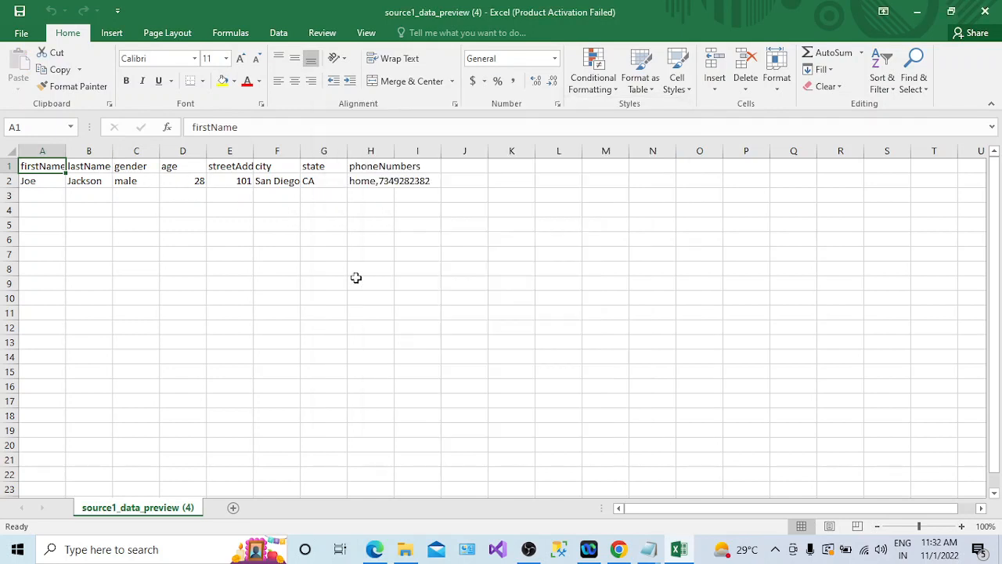
pyautogui.click(231, 183)
pyautogui.doubleClick(254, 151)
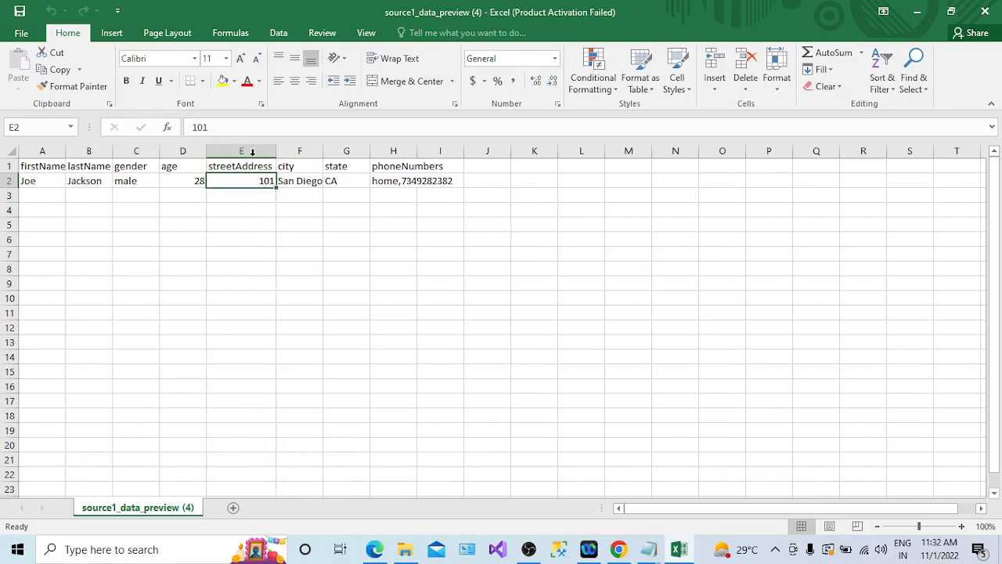
pyautogui.doubleClick(323, 150)
pyautogui.click(375, 153)
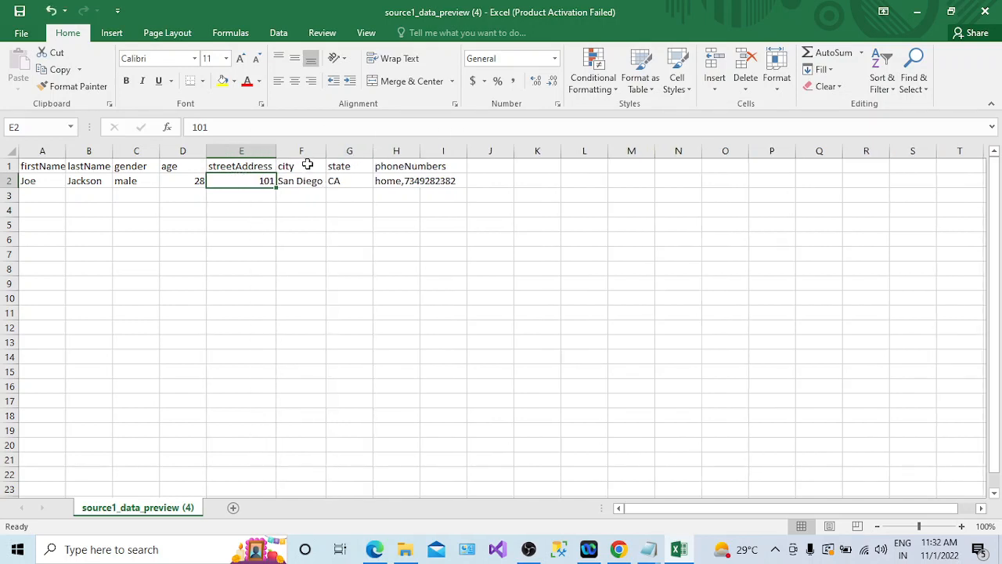
pyautogui.click(283, 166)
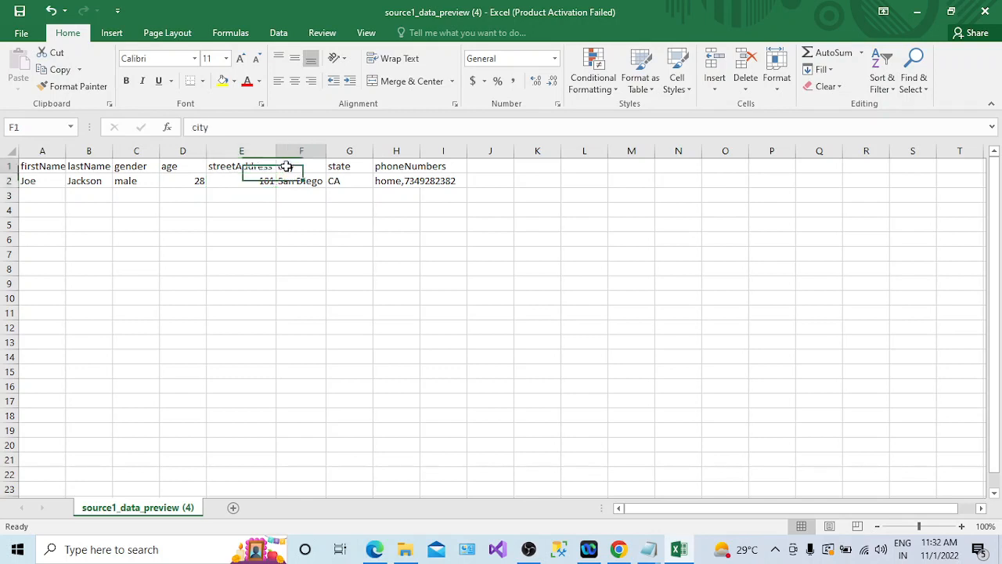
pyautogui.click(339, 166)
pyautogui.doubleClick(420, 150)
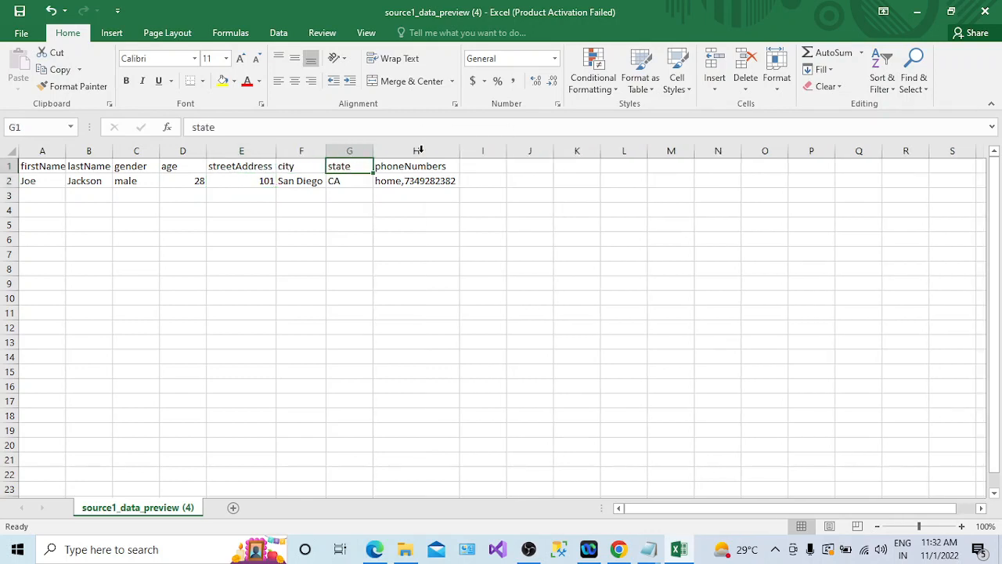
# - Examine the phoneNumbers cell's contents and compare them with the phoneNumbers array entry in the data flow's data preview
pyautogui.click(418, 166)
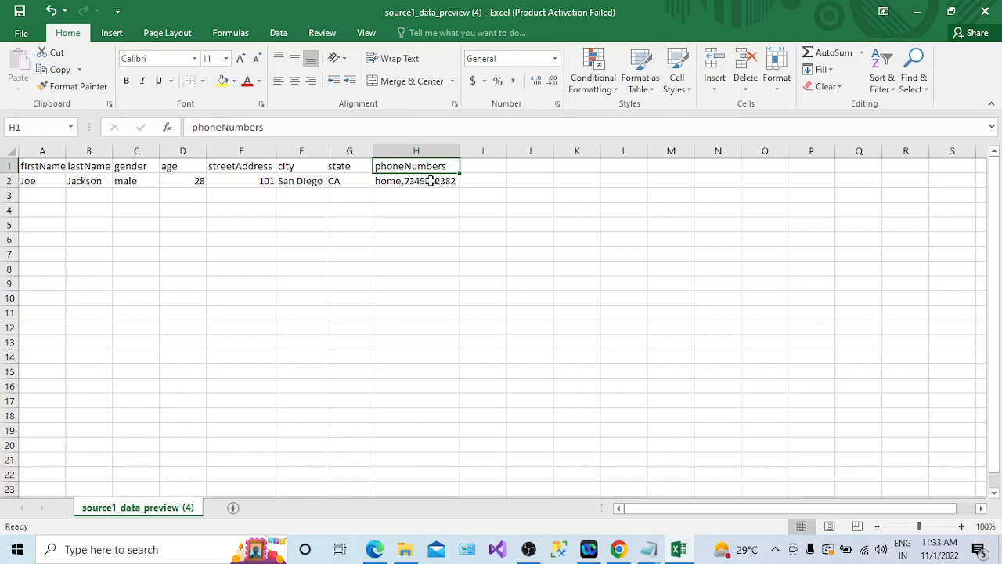
pyautogui.click(431, 182)
pyautogui.click(406, 165)
pyautogui.click(406, 181)
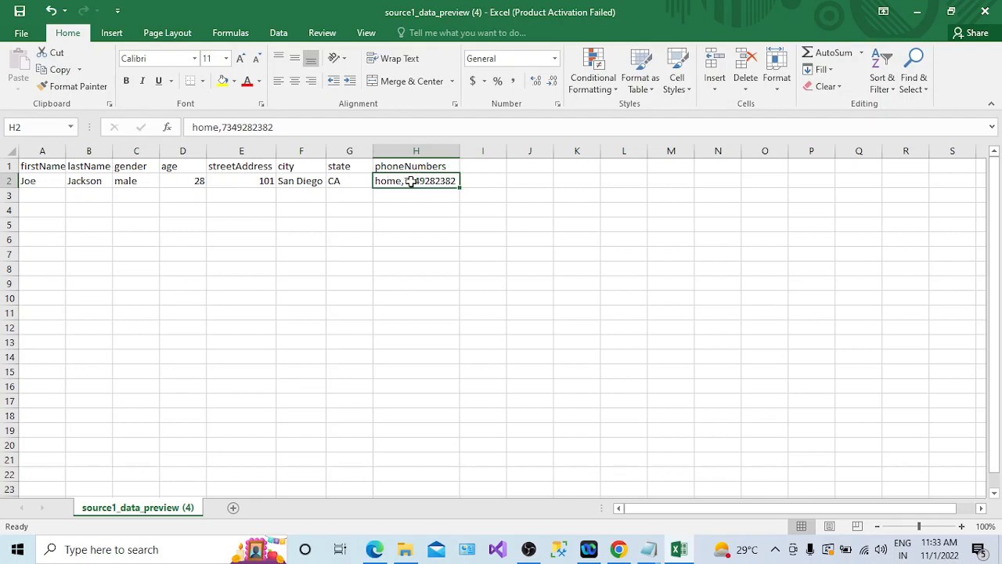
pyautogui.doubleClick(410, 181)
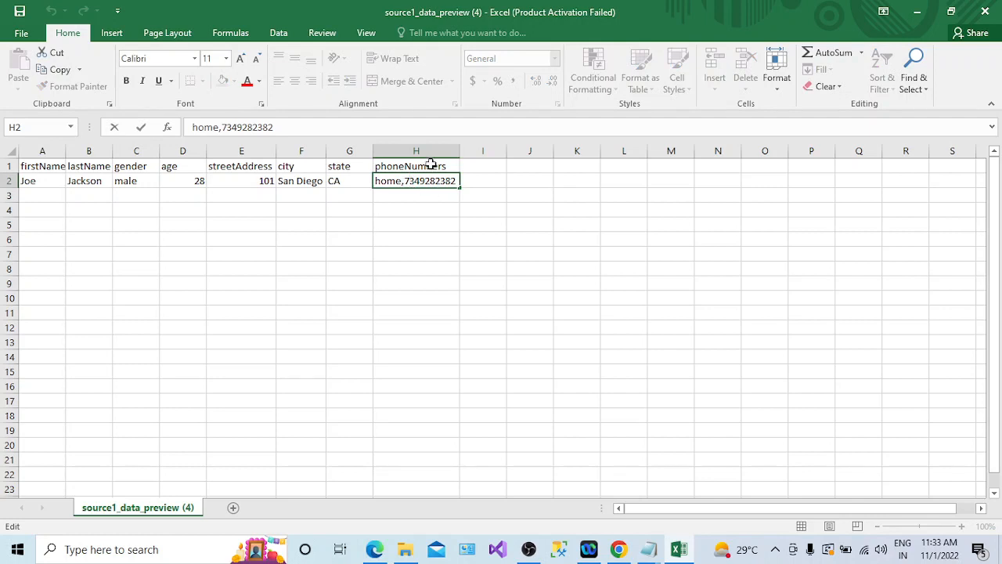
pyautogui.click(431, 165)
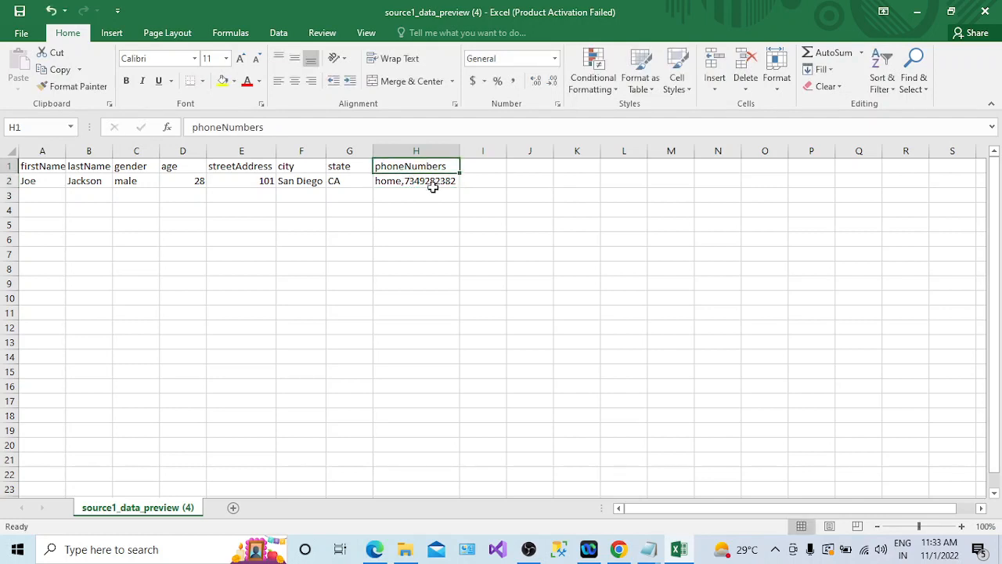
pyautogui.doubleClick(394, 181)
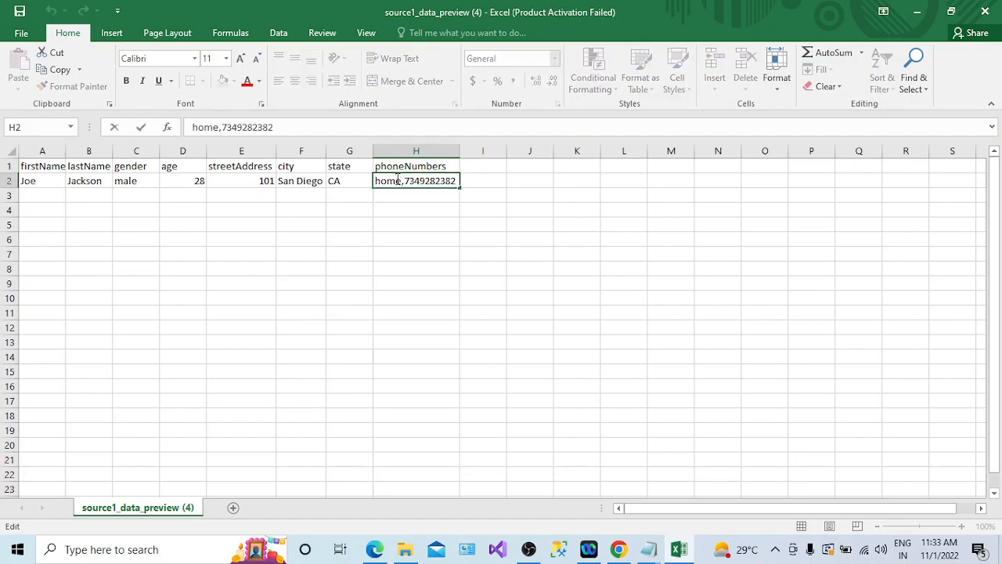
pyautogui.hotkey('alt', 'Tab')
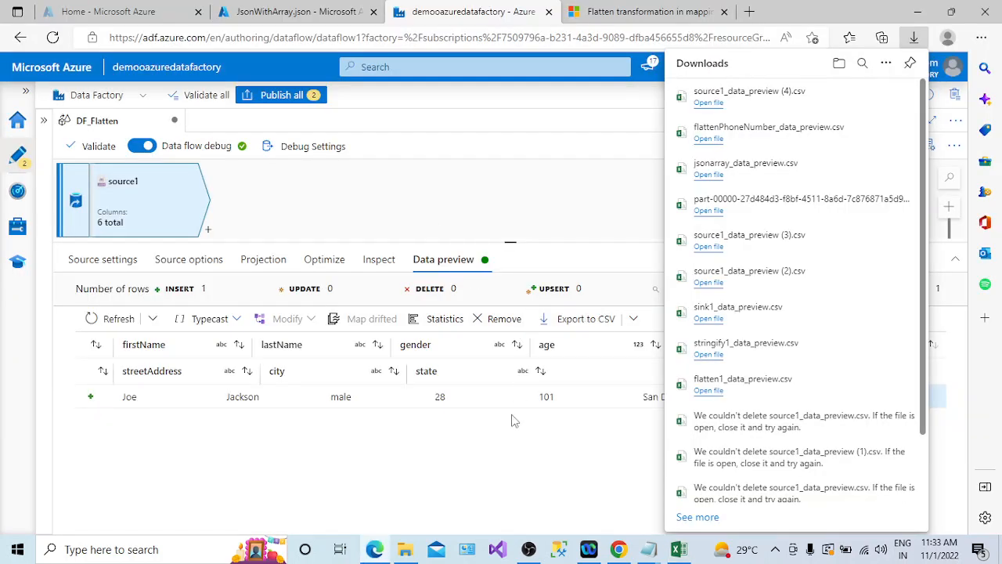
pyautogui.click(517, 459)
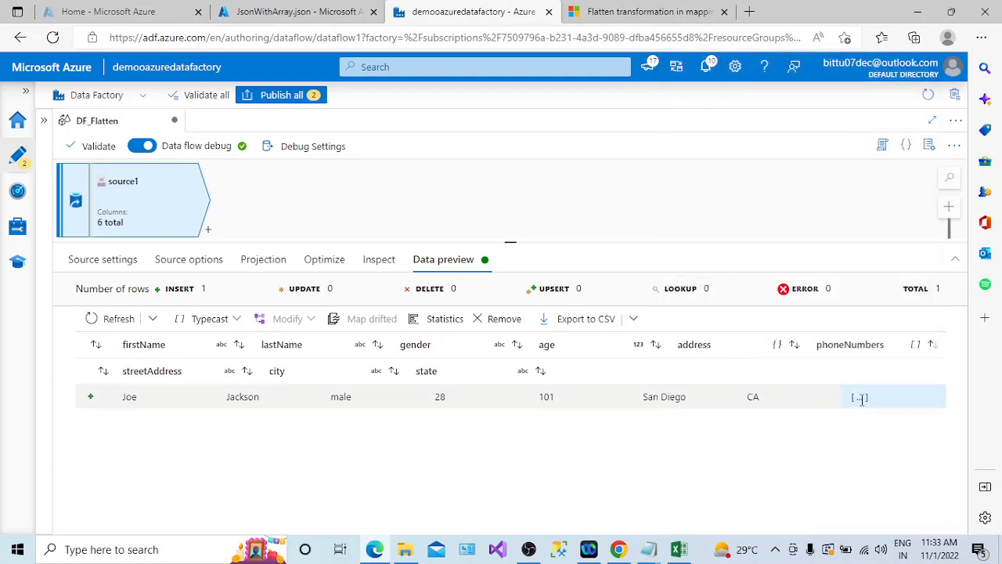
pyautogui.click(861, 397)
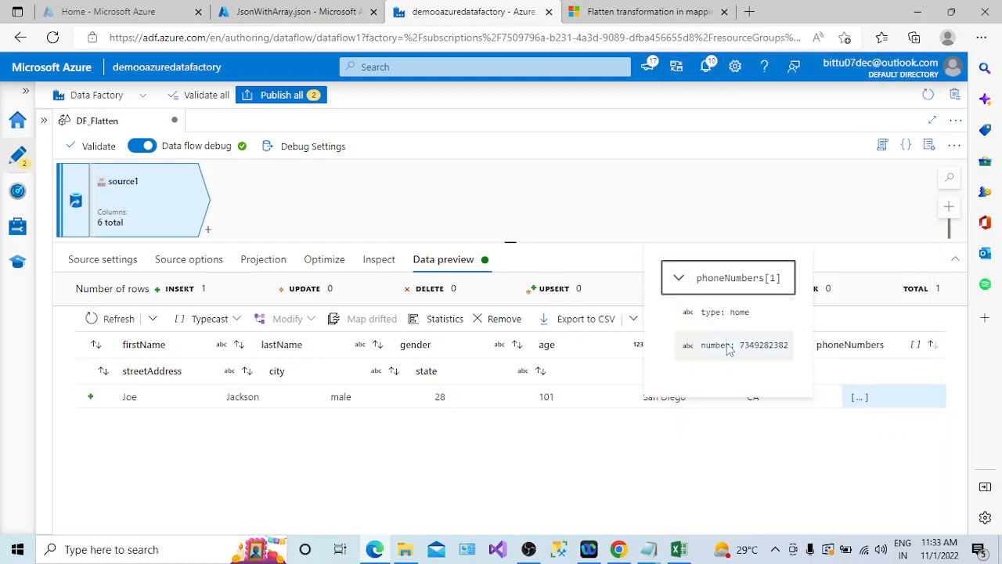
pyautogui.hotkey('alt', 'Tab')
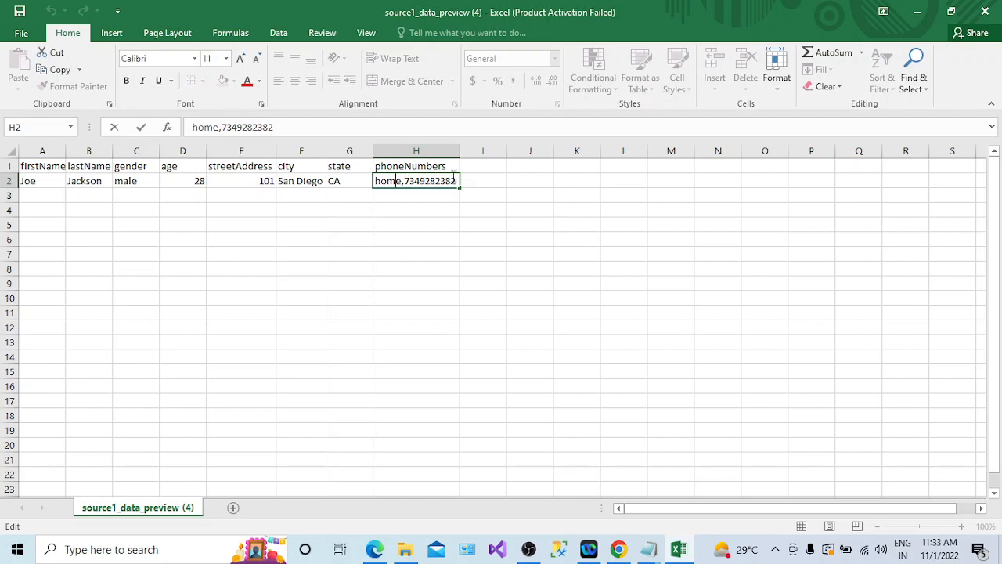
pyautogui.click(514, 166)
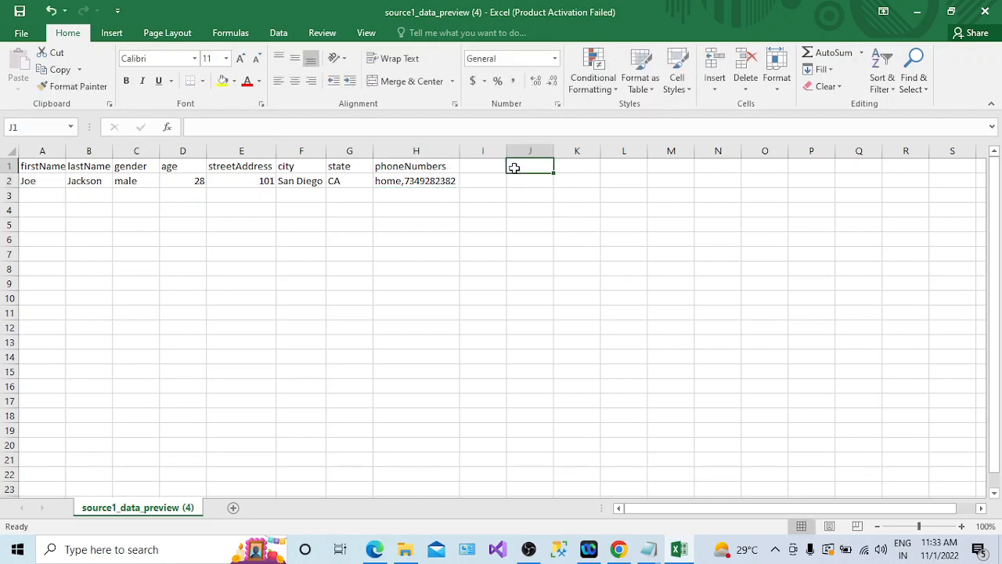
pyautogui.write('type')
pyautogui.press('Tab')
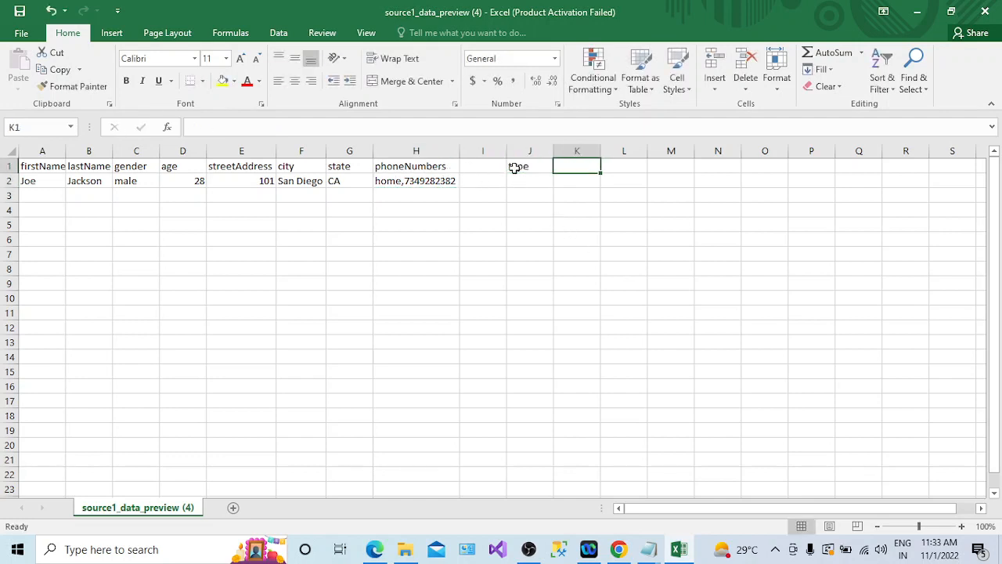
pyautogui.write('number')
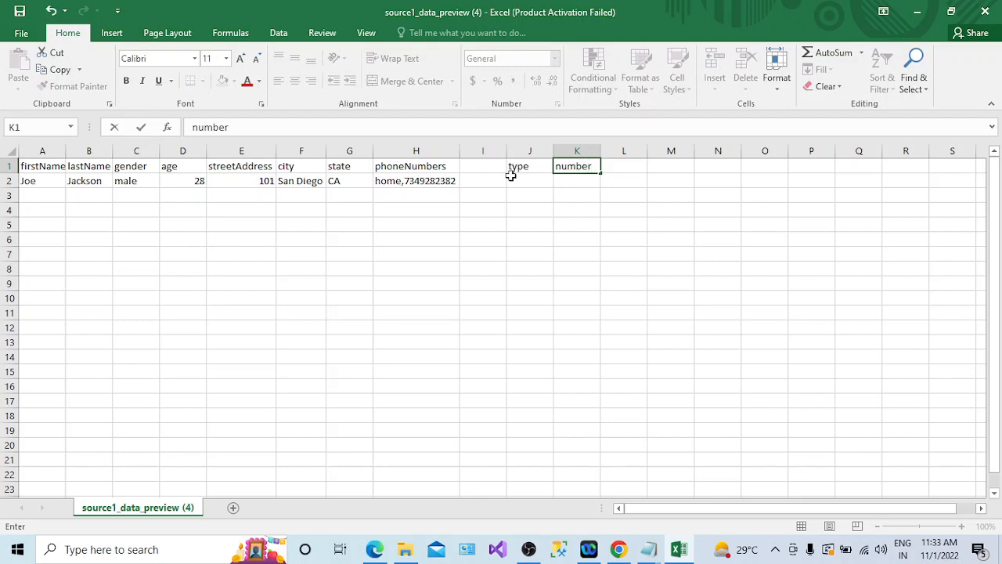
pyautogui.click(514, 180)
pyautogui.write('home')
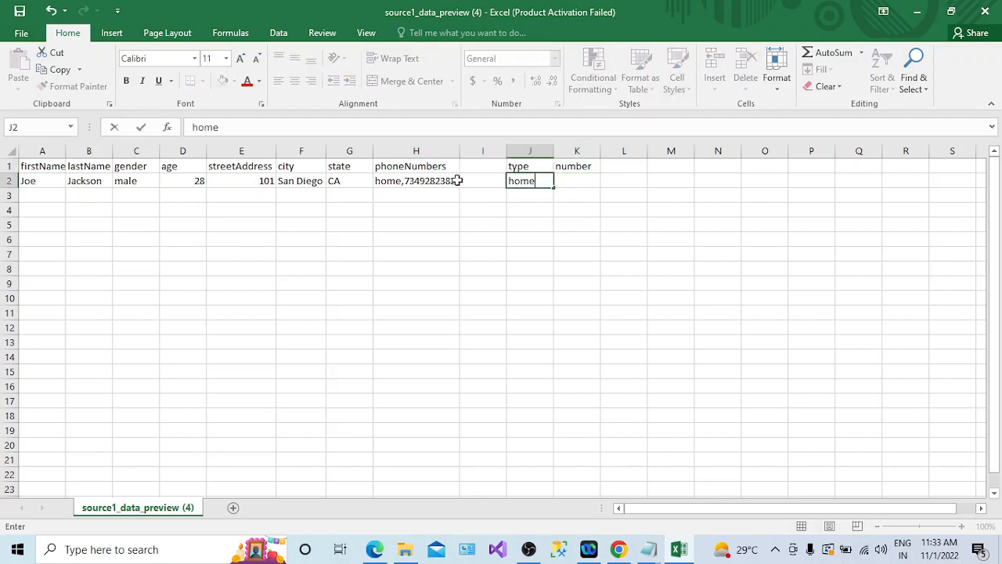
pyautogui.click(571, 182)
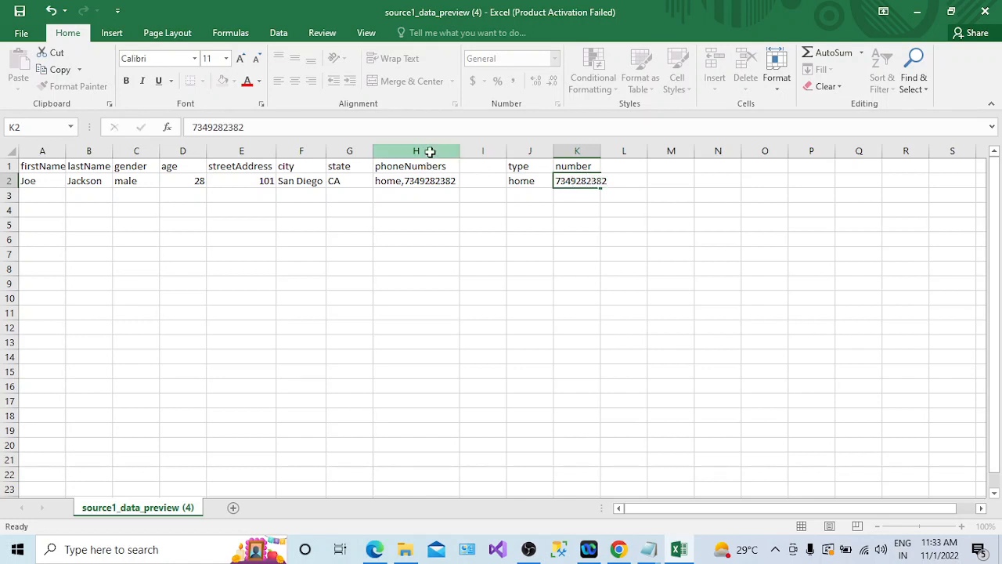
# - Hide the phoneNumbers column and delete the empty column before type
pyautogui.click(431, 151)
pyautogui.rightClick(431, 153)
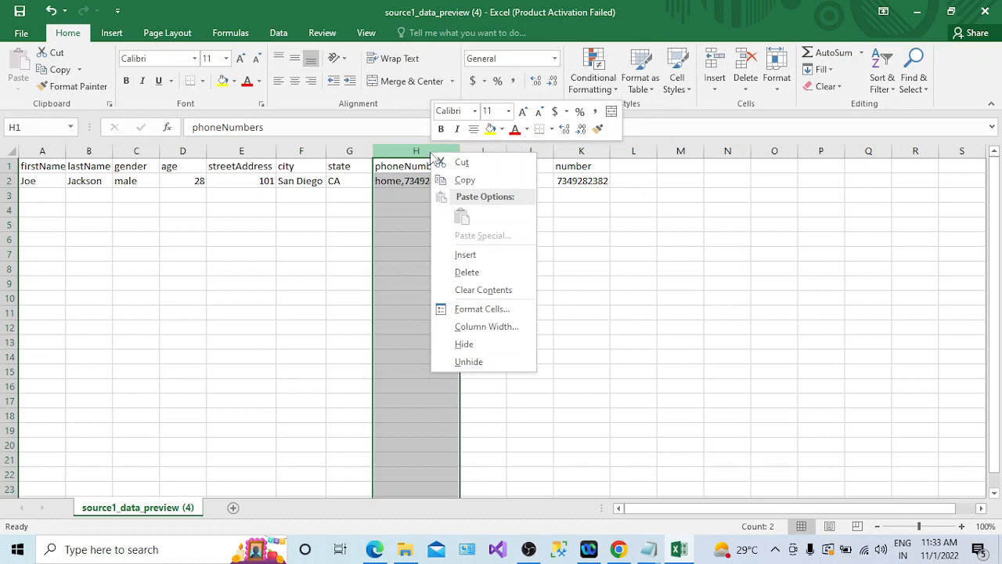
pyautogui.click(465, 345)
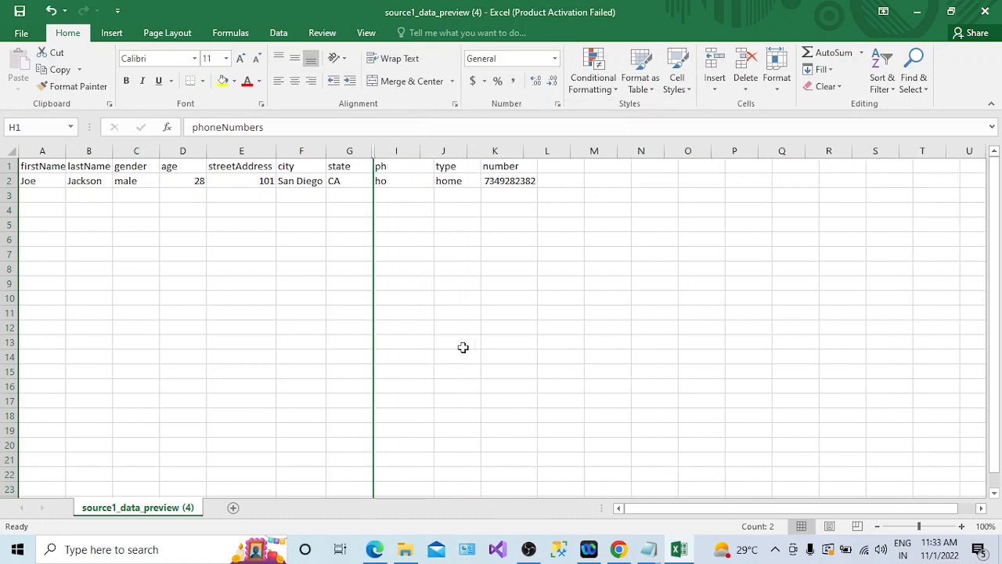
pyautogui.rightClick(394, 150)
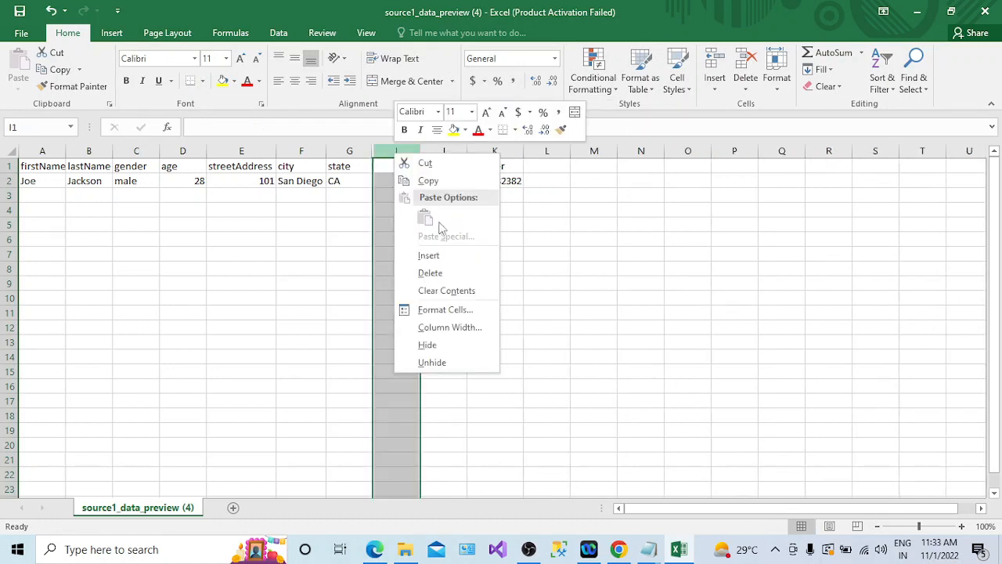
pyautogui.click(427, 181)
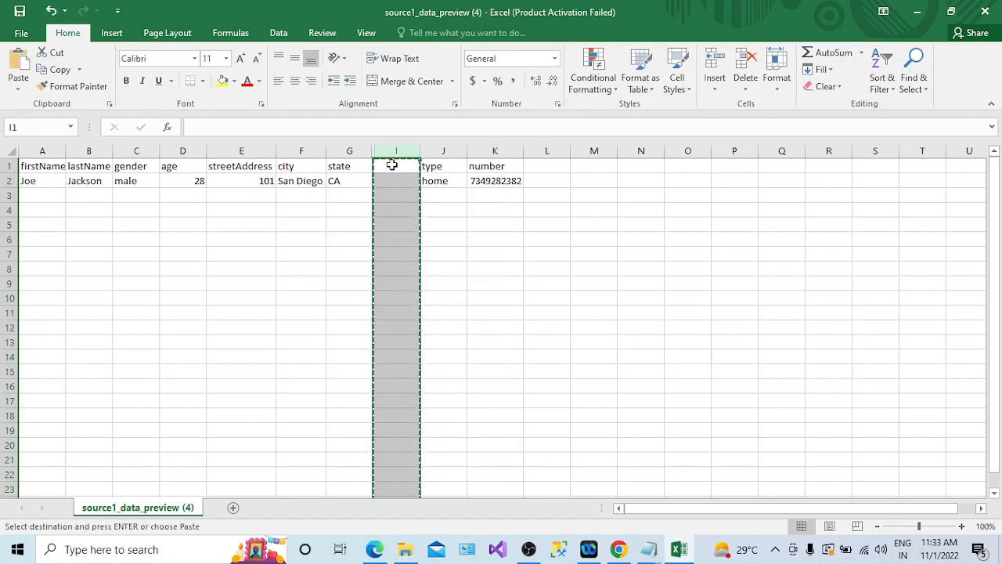
pyautogui.rightClick(392, 158)
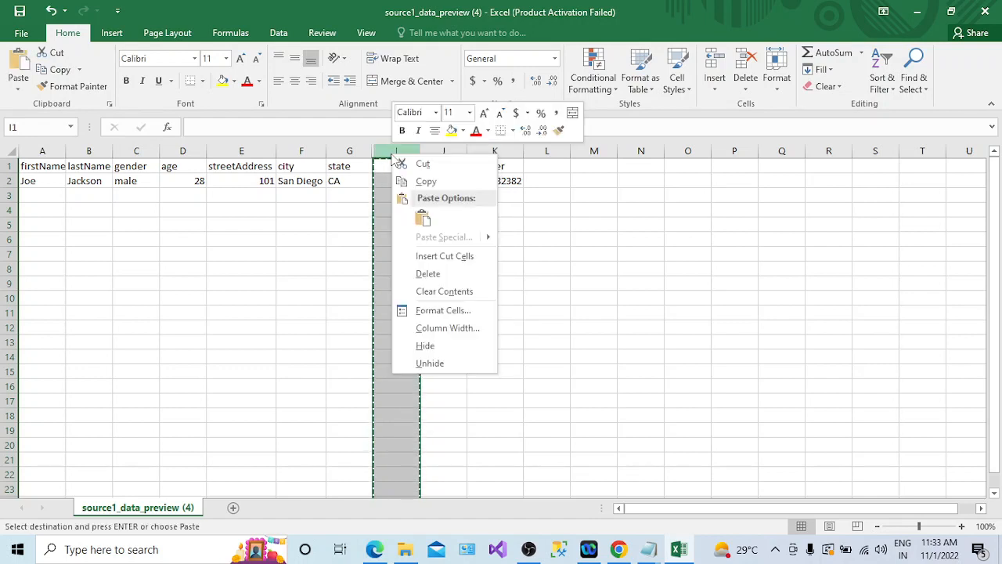
pyautogui.click(429, 274)
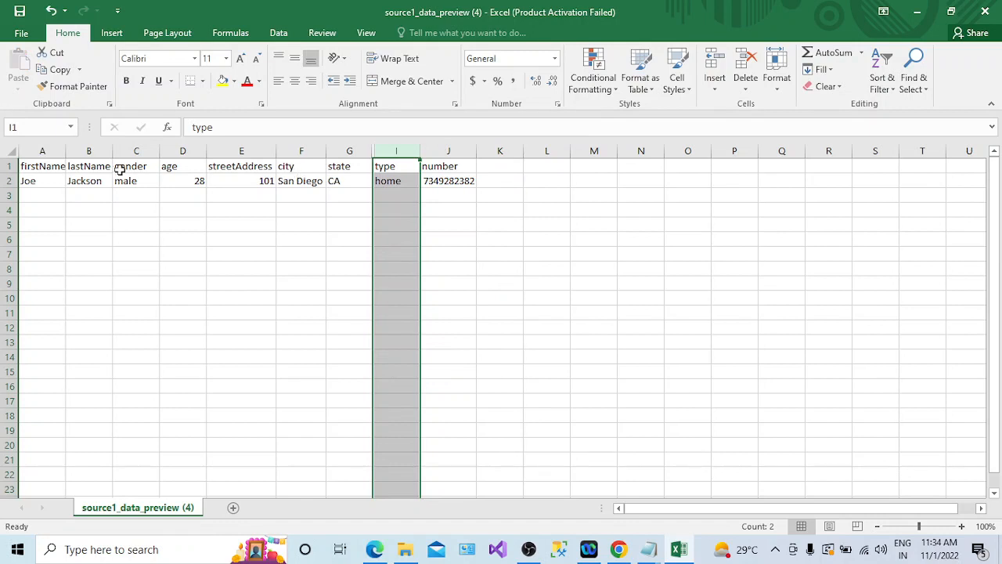
# - Unhide the phoneNumbers column and select the record's cells from firstName through phoneNumbers
pyautogui.moveTo(373, 150); pyautogui.dragTo(455, 152)
pyautogui.click(428, 166)
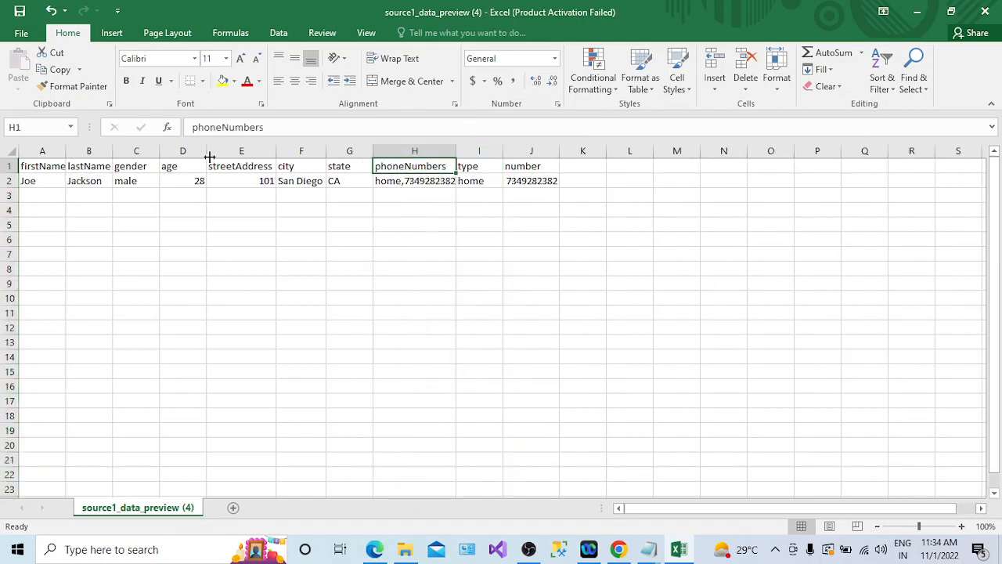
pyautogui.click(47, 166)
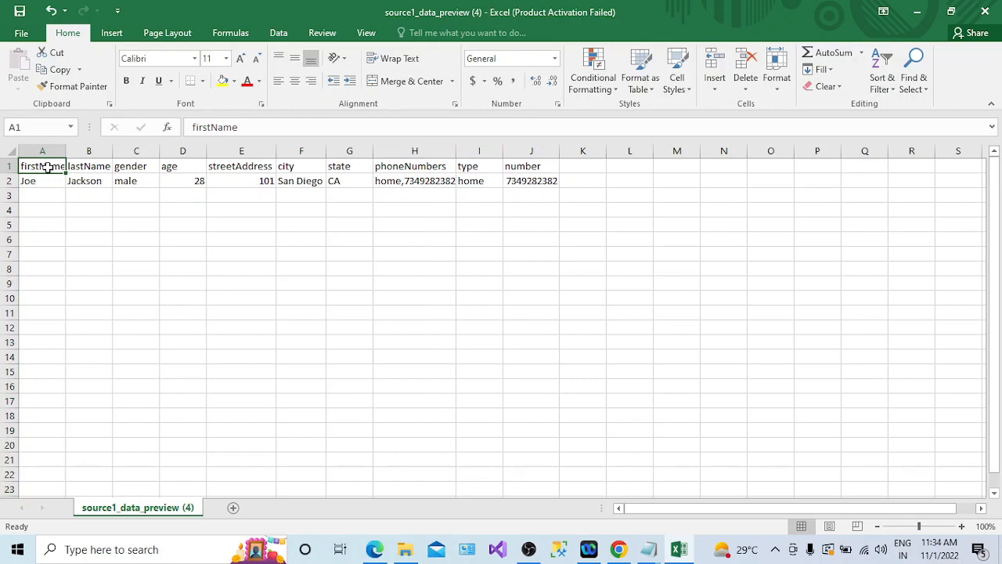
pyautogui.hotkey('shift', 'Down')
pyautogui.hotkey('shift', 'Right')
pyautogui.hotkey('shift', 'Right')
pyautogui.hotkey('shift', 'Right')
pyautogui.hotkey('shift', 'Right')
pyautogui.hotkey('shift', 'Right')
pyautogui.hotkey('shift', 'Right')
pyautogui.hotkey('shift', 'Right')
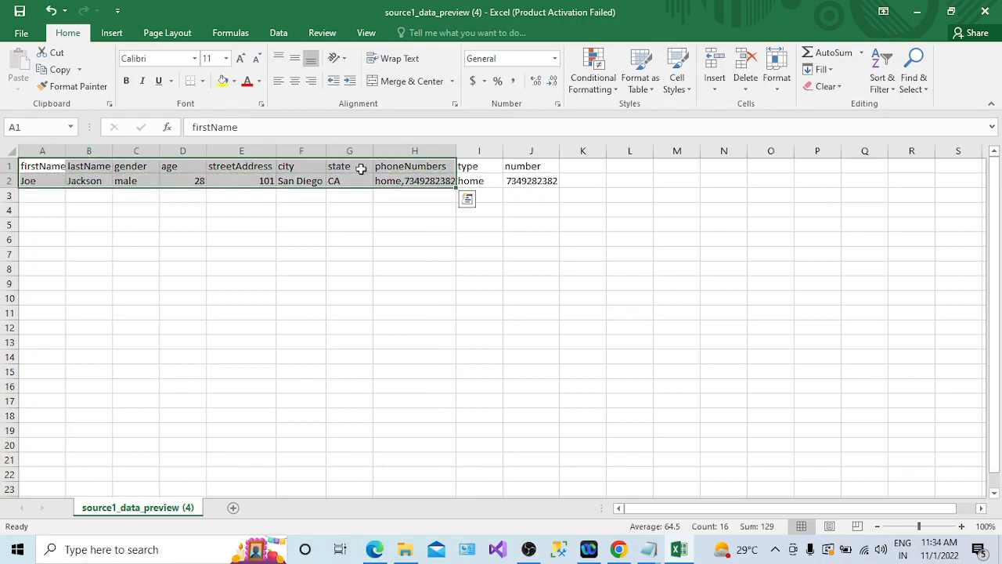
# - Hide the phoneNumbers column again and select the flattened record's cells from firstName through number
pyautogui.rightClick(429, 154)
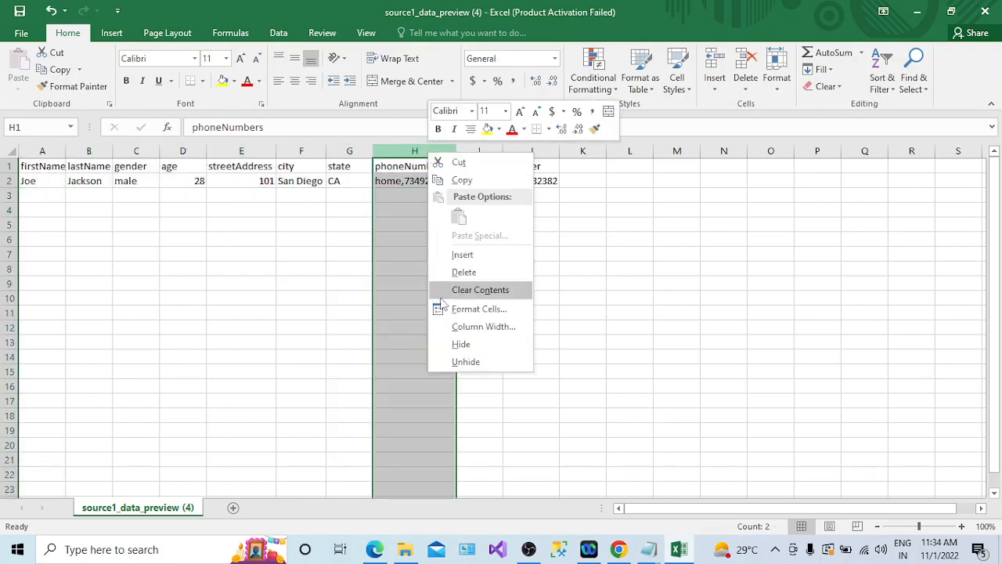
pyautogui.click(465, 341)
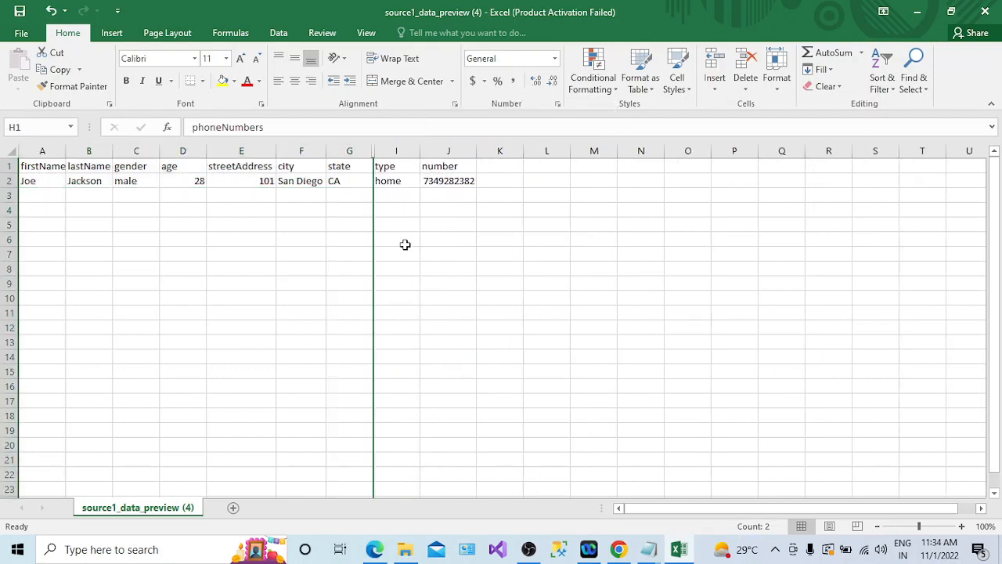
pyautogui.click(43, 166)
pyautogui.hotkey('shift', 'Right')
pyautogui.hotkey('shift', 'Right')
pyautogui.hotkey('shift', 'Right')
pyautogui.hotkey('shift', 'Right')
pyautogui.hotkey('shift', 'Right')
pyautogui.hotkey('shift', 'Right')
pyautogui.hotkey('shift', 'Right')
pyautogui.hotkey('shift', 'Right')
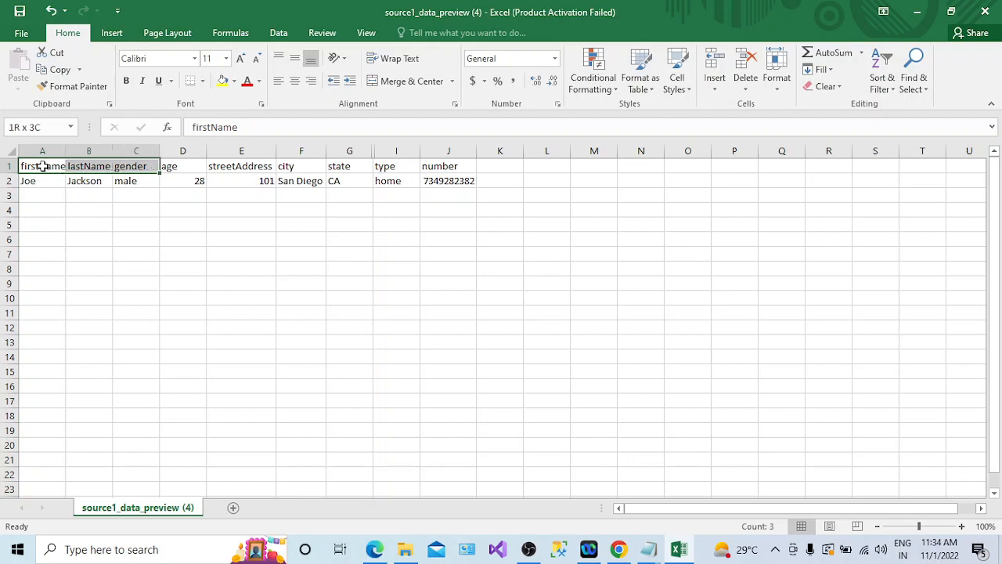
pyautogui.hotkey('shift', 'Down')
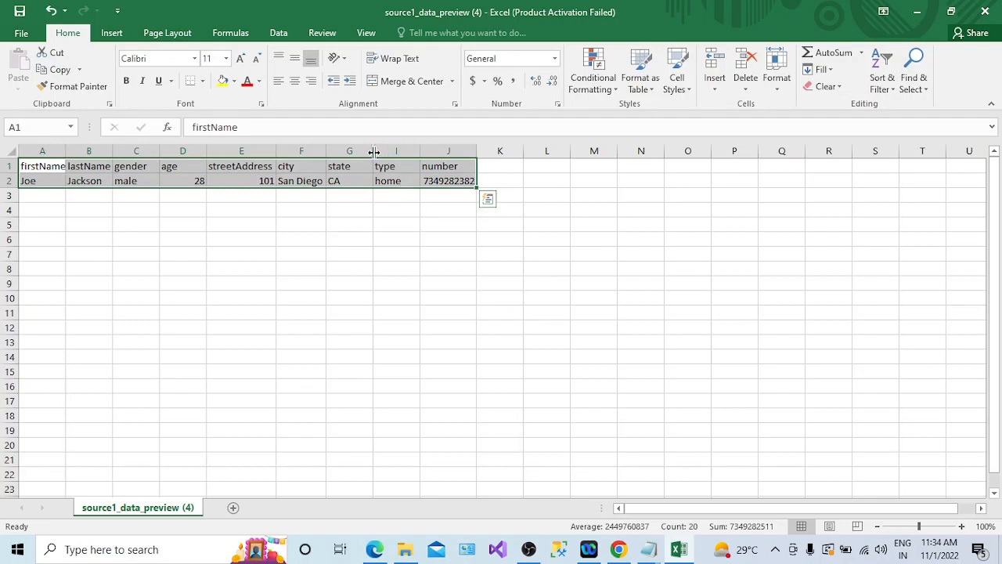
# - Unhide the phoneNumbers column
pyautogui.moveTo(374, 152); pyautogui.dragTo(451, 153)
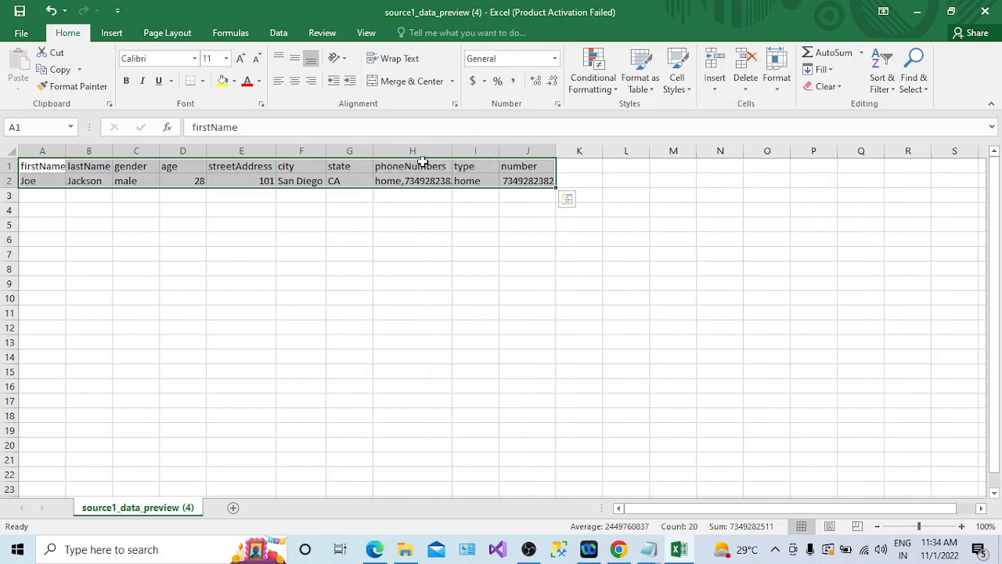
pyautogui.click(420, 167)
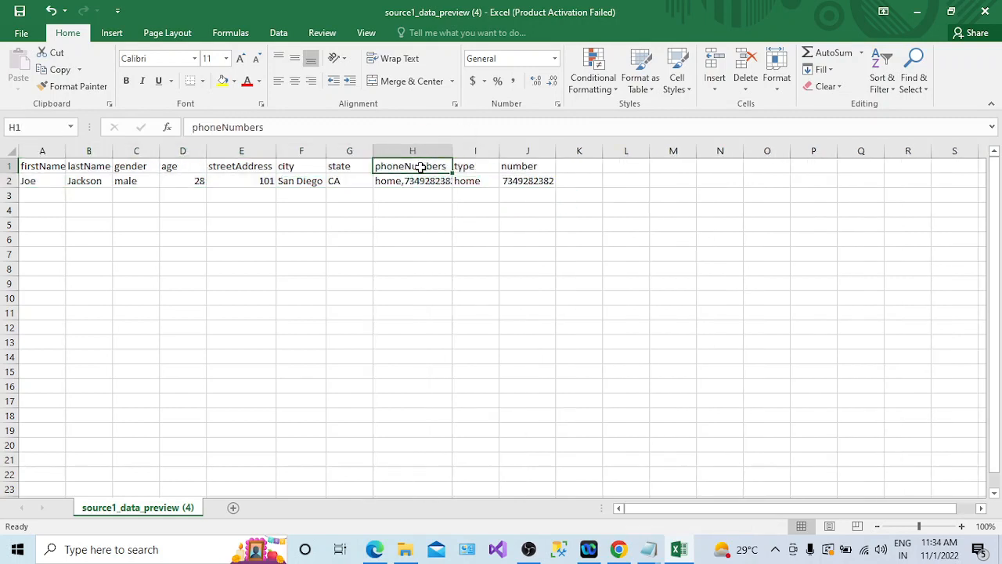
# - Add a Flatten transformation after source1 in the data flow
pyautogui.hotkey('alt', 'Tab')
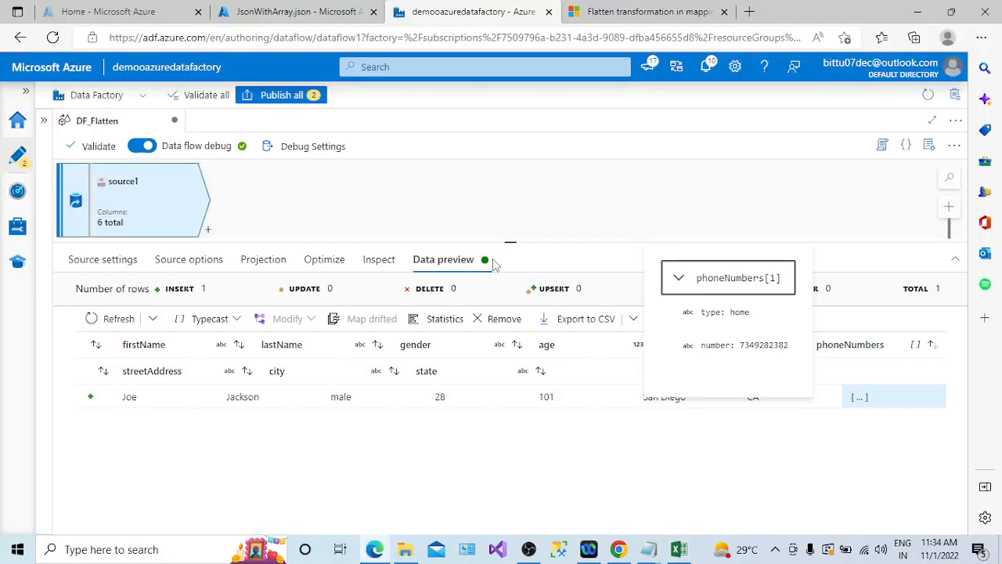
pyautogui.click(209, 232)
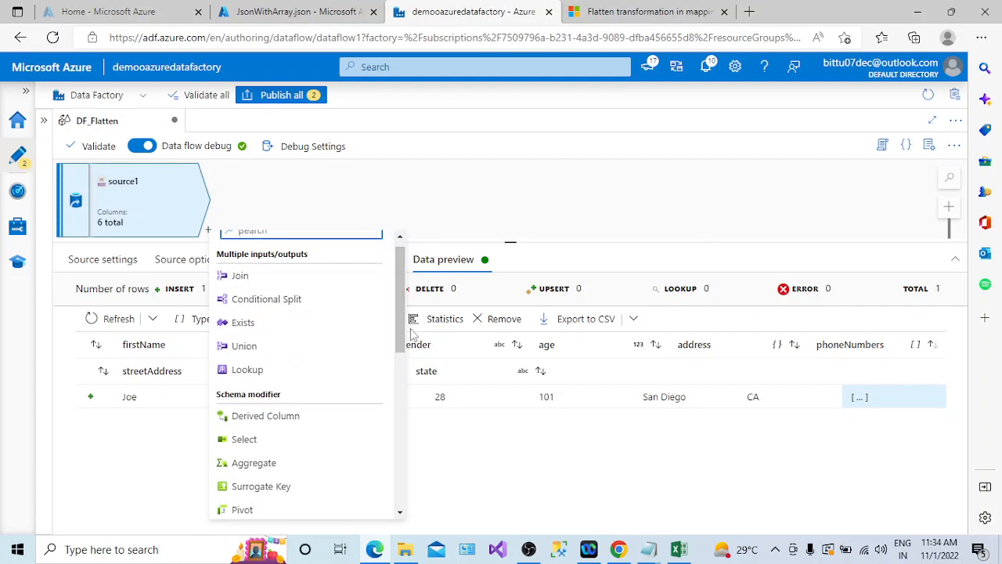
pyautogui.moveTo(399, 336); pyautogui.dragTo(397, 443)
pyautogui.click(305, 416)
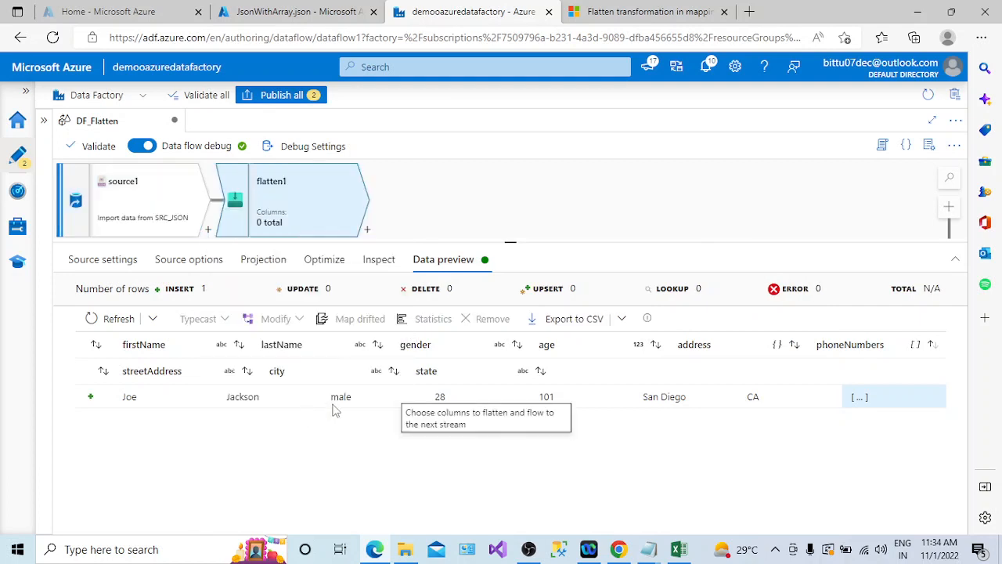
# - Set both Unroll by and Unroll root of the flatten1 transformation to the phoneNumbers array
pyautogui.moveTo(510, 241)
pyautogui.mouseDown()
pyautogui.moveTo(507, 279)
pyautogui.moveTo(508, 252)
pyautogui.mouseUp()
pyautogui.click(334, 334)
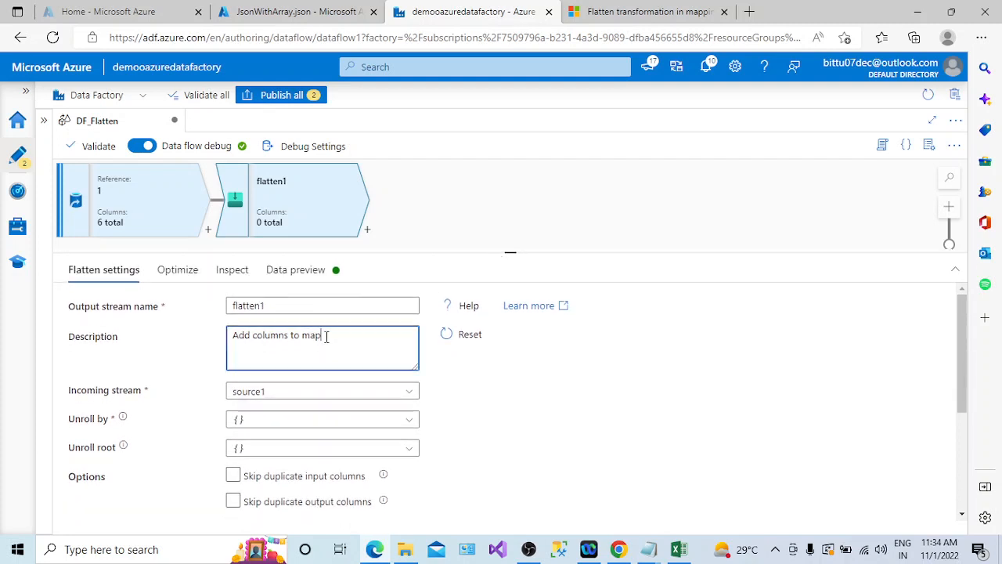
pyautogui.click(406, 421)
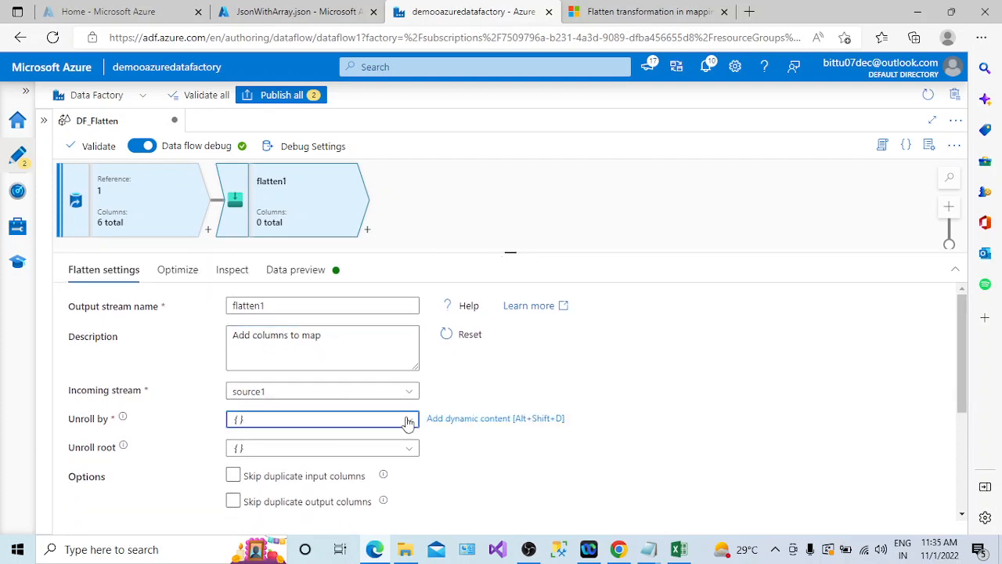
pyautogui.moveTo(413, 487); pyautogui.dragTo(413, 510)
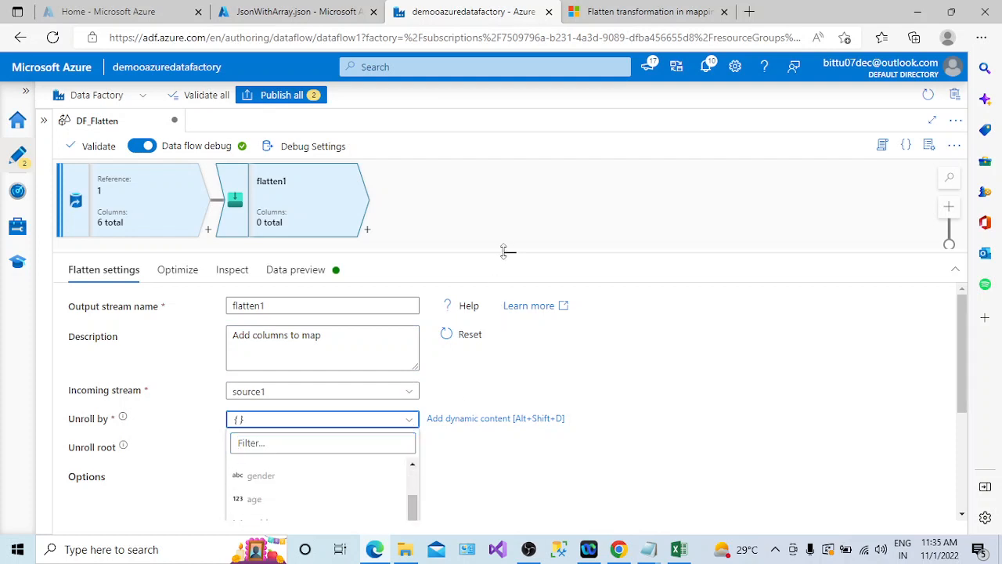
pyautogui.moveTo(507, 251); pyautogui.dragTo(493, 190)
pyautogui.scroll(-2, 963, 357)
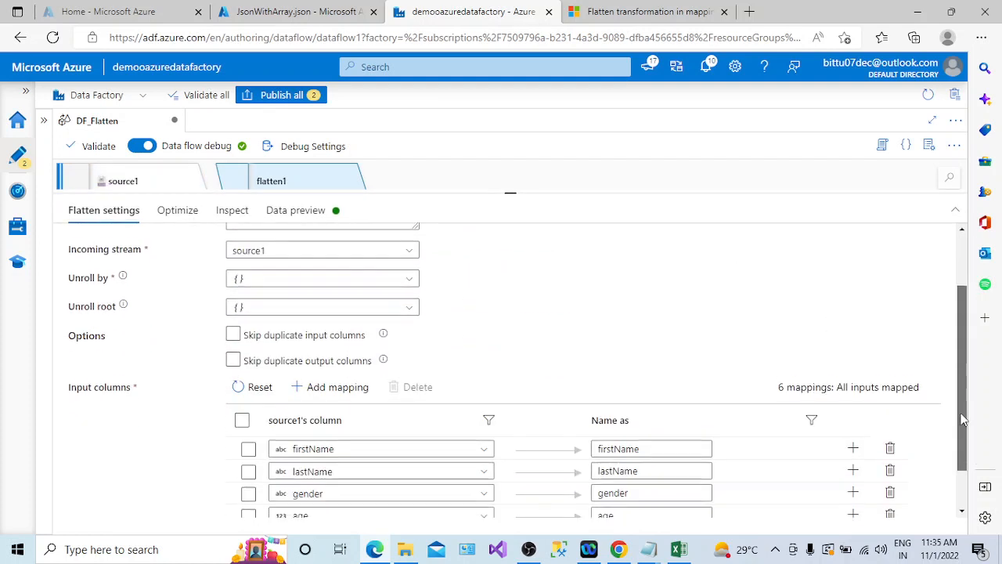
pyautogui.click(411, 274)
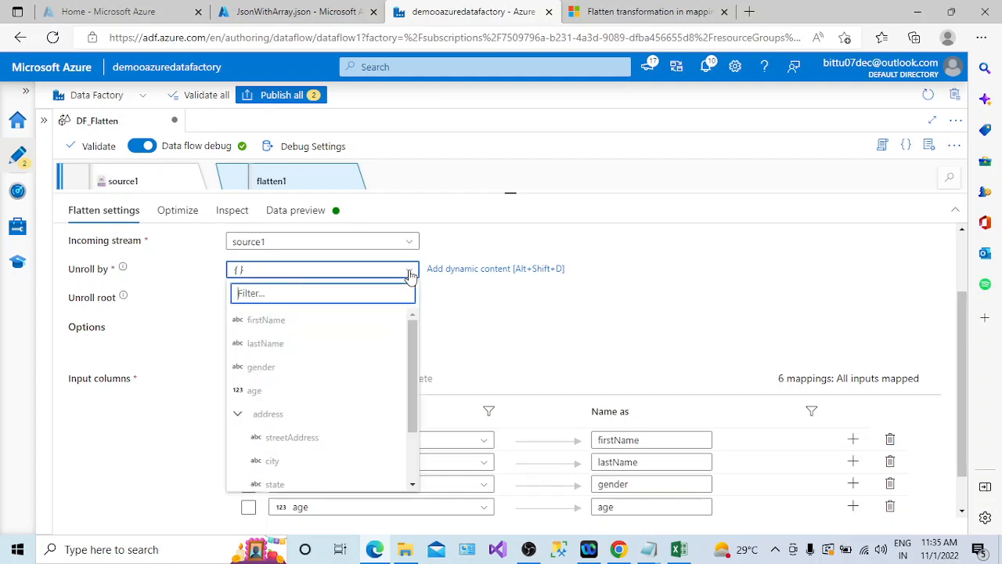
pyautogui.moveTo(413, 344); pyautogui.dragTo(425, 424)
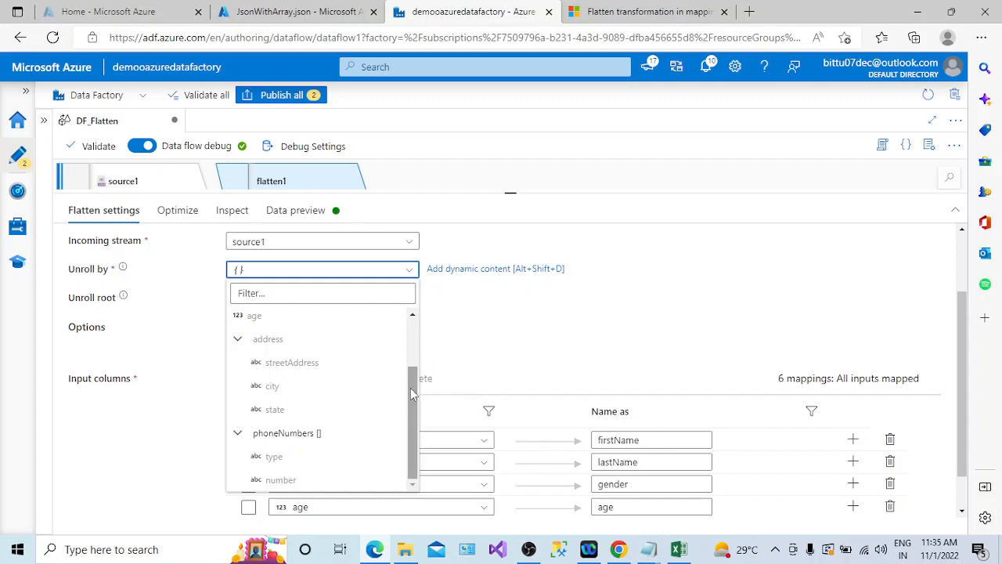
pyautogui.moveTo(414, 388); pyautogui.dragTo(411, 327)
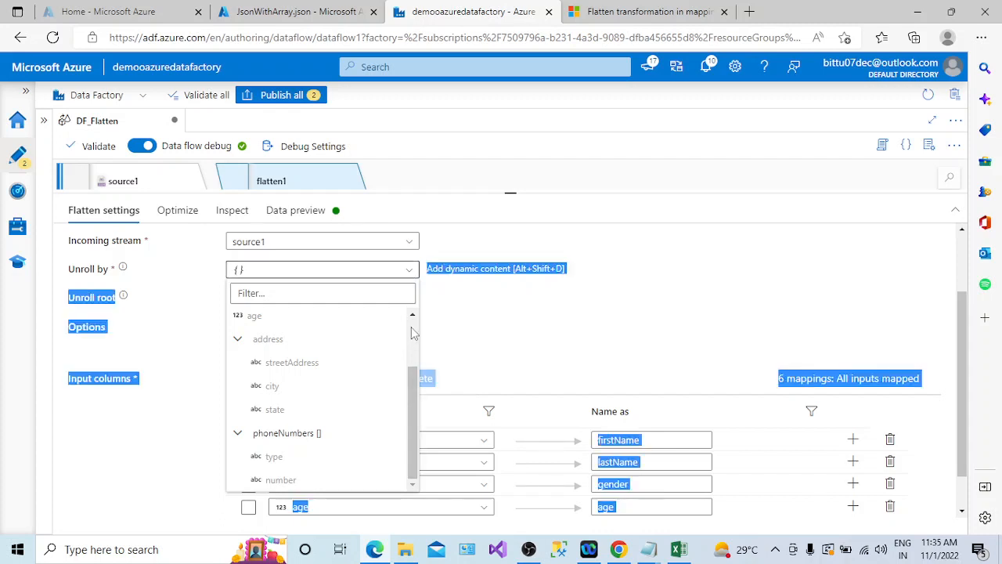
pyautogui.scroll(2, 413, 382)
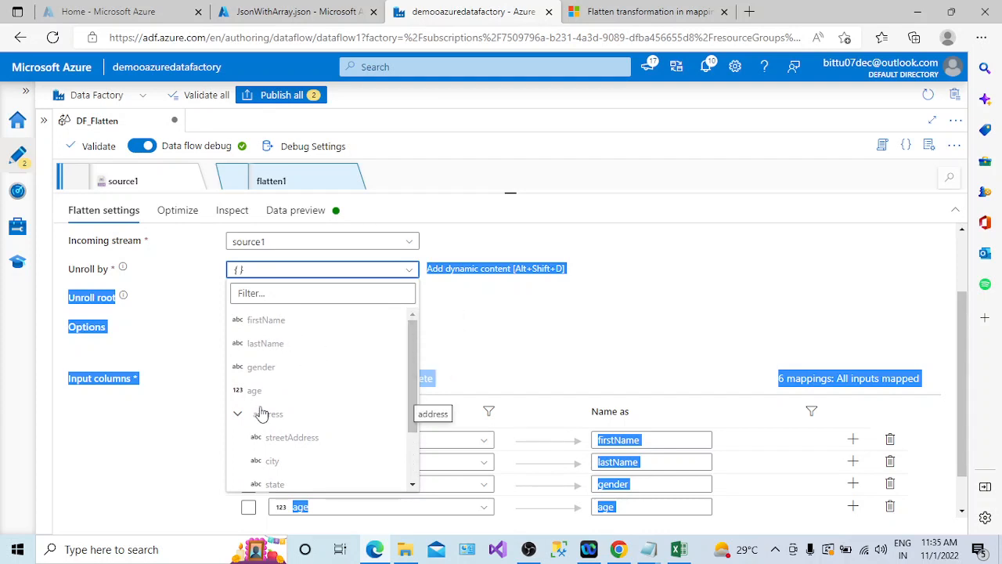
pyautogui.click(238, 414)
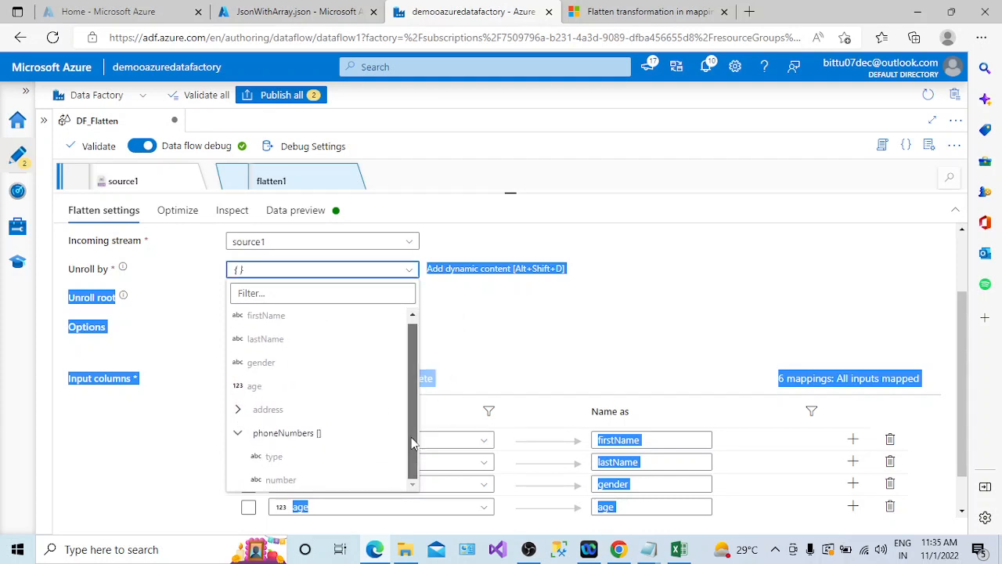
pyautogui.click(276, 436)
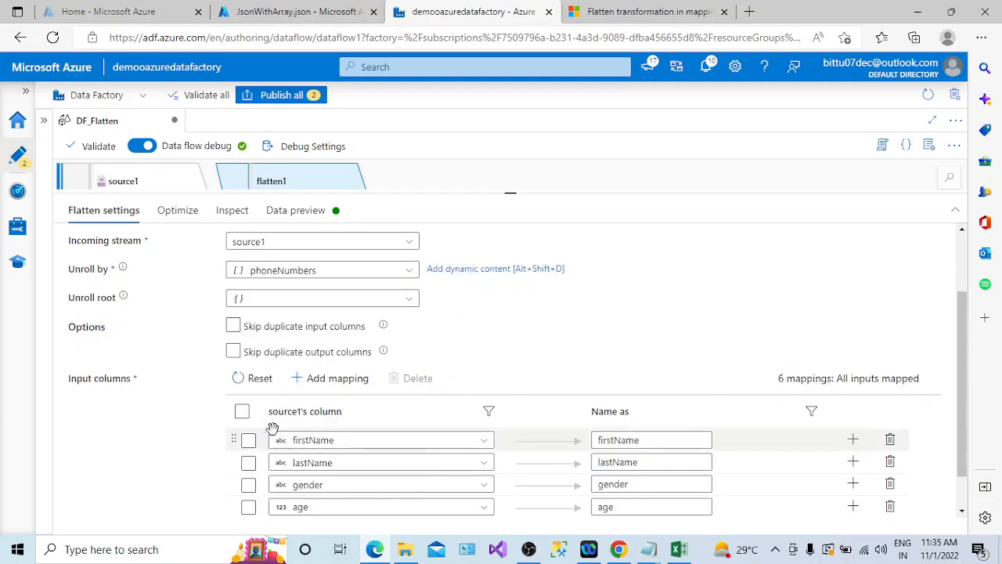
pyautogui.click(408, 299)
pyautogui.click(299, 319)
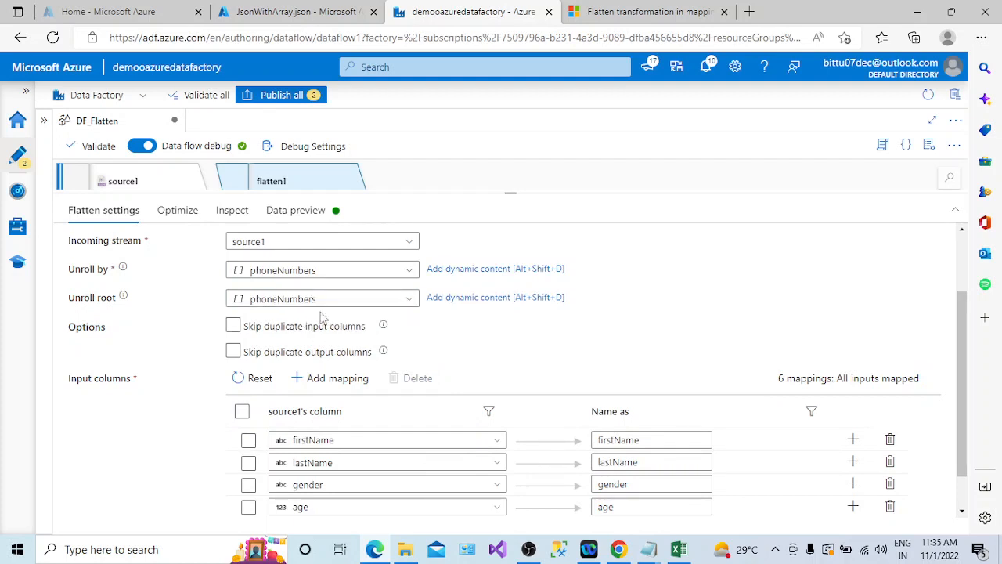
pyautogui.scroll(-1, 614, 321)
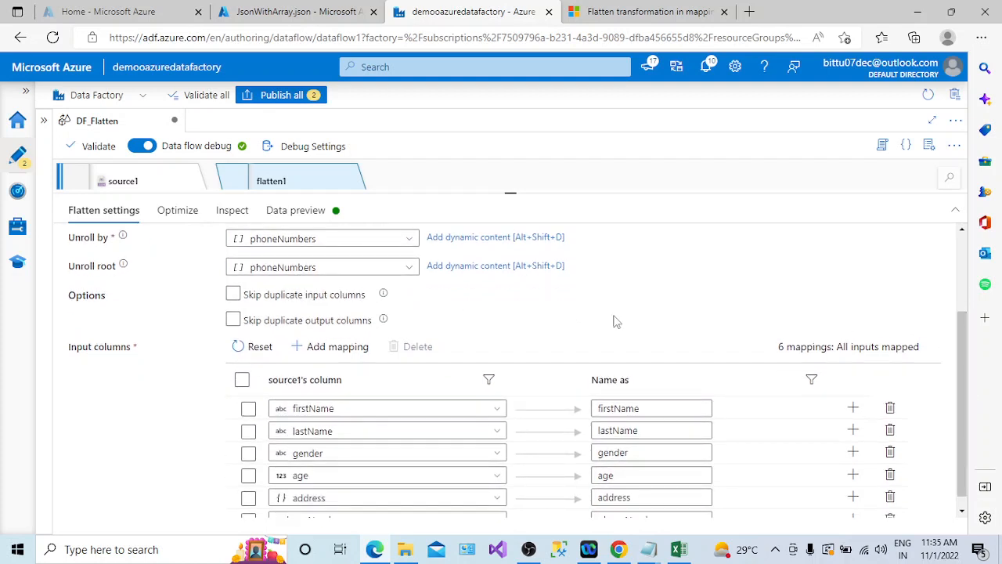
pyautogui.click(408, 273)
pyautogui.click(350, 294)
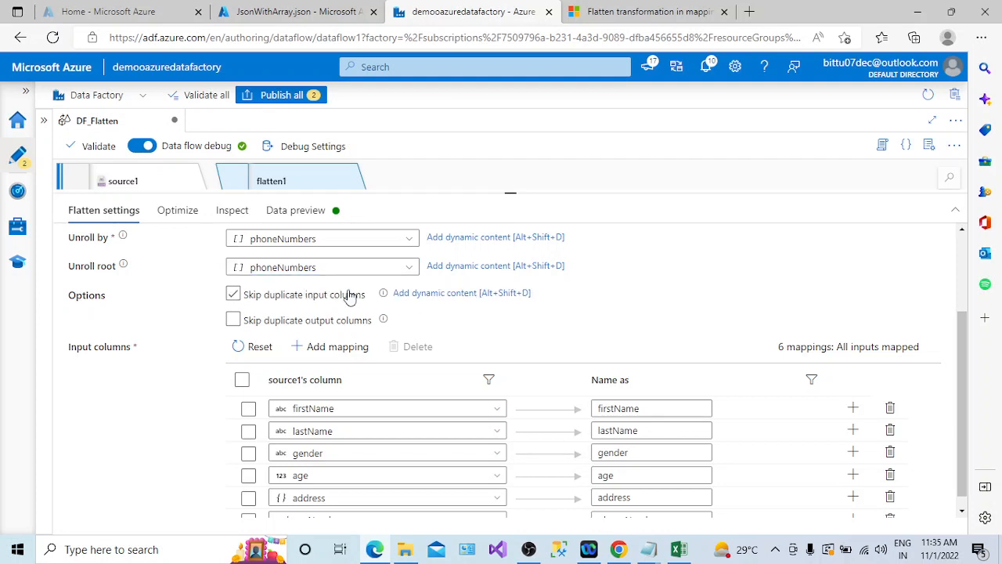
pyautogui.click(350, 295)
pyautogui.scroll(-1, 964, 407)
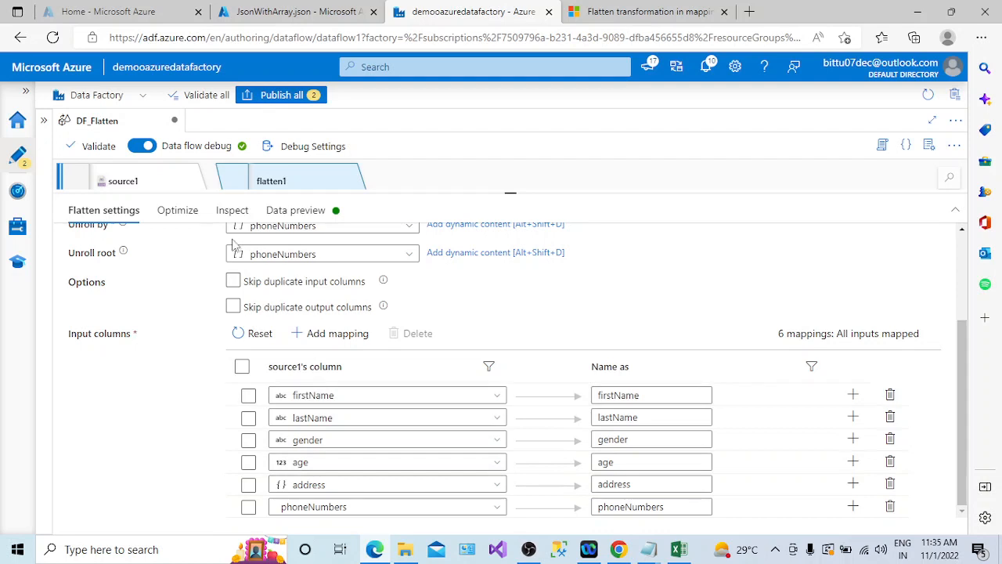
# - Inspect the flatten1 output schema and refresh its data preview
pyautogui.click(166, 209)
pyautogui.click(231, 210)
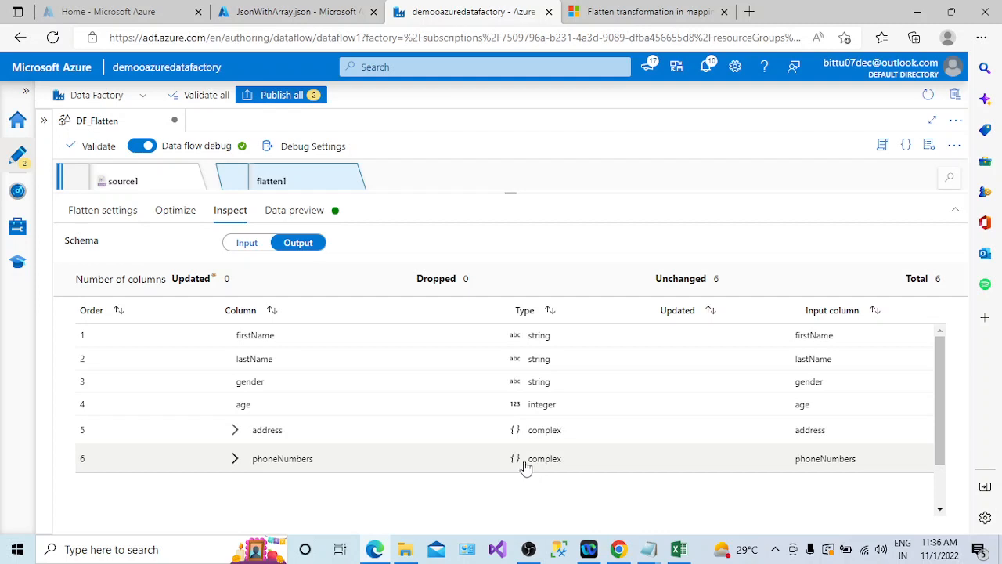
pyautogui.click(293, 210)
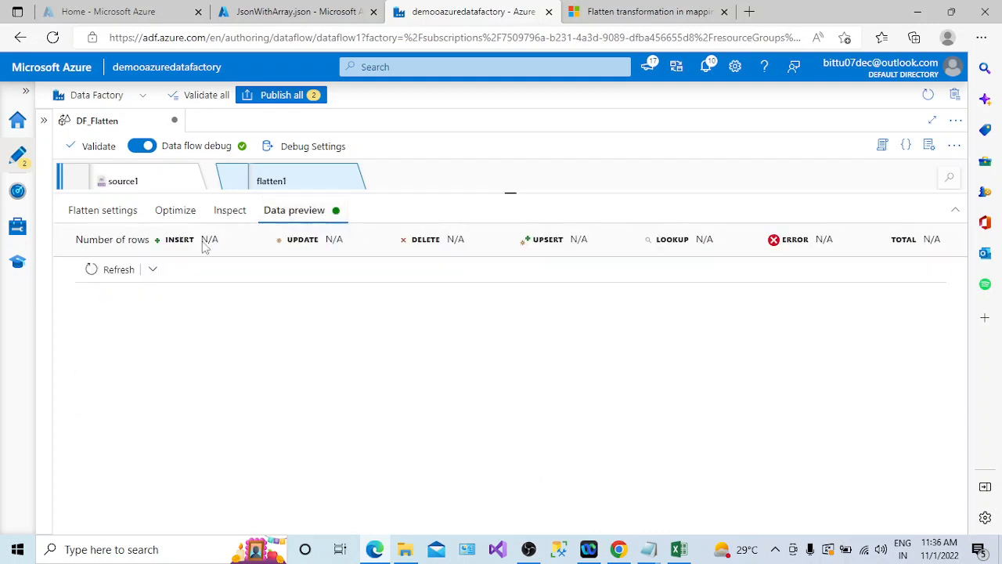
pyautogui.click(112, 271)
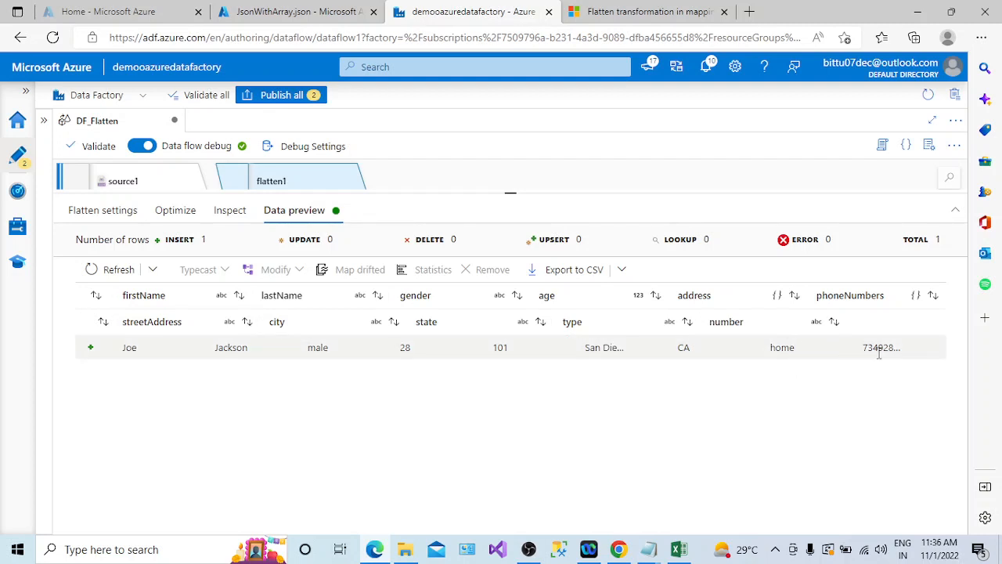
# - Export the flatten1 data preview to CSV and open the downloaded file
pyautogui.click(581, 274)
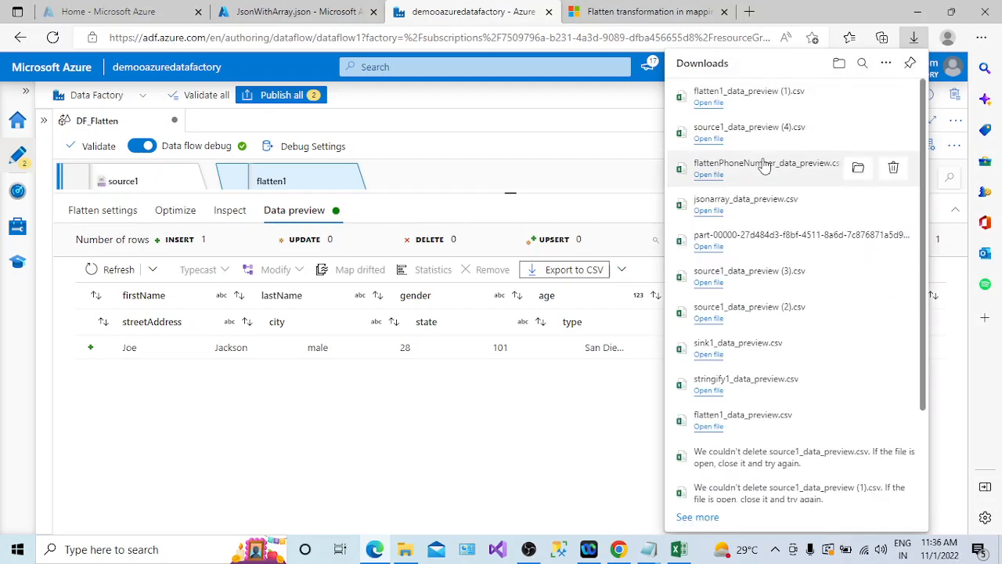
pyautogui.click(707, 103)
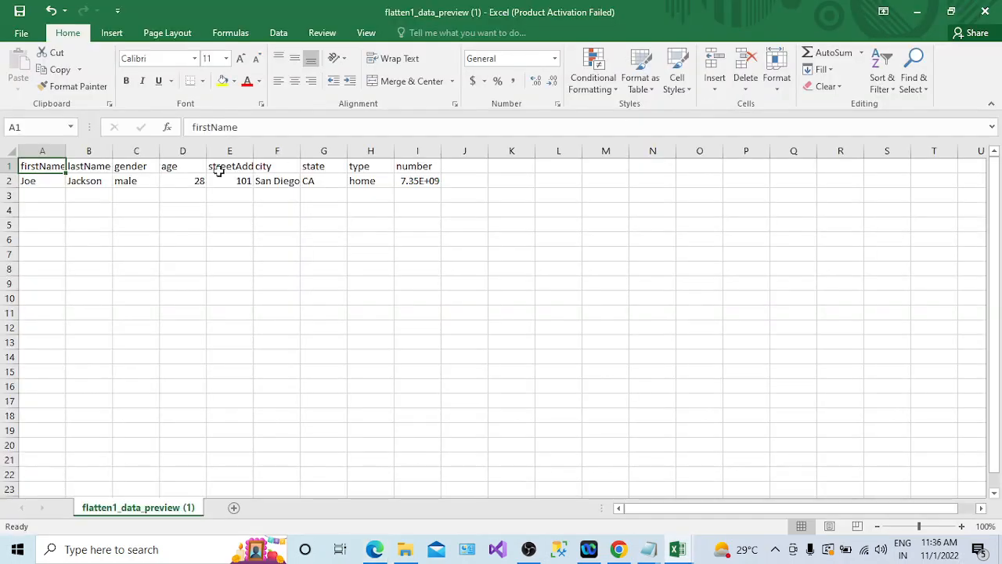
# - Widen the number column in the flattened spreadsheet so the full phone number shows
pyautogui.moveTo(395, 149); pyautogui.dragTo(450, 154)
pyautogui.click(422, 152)
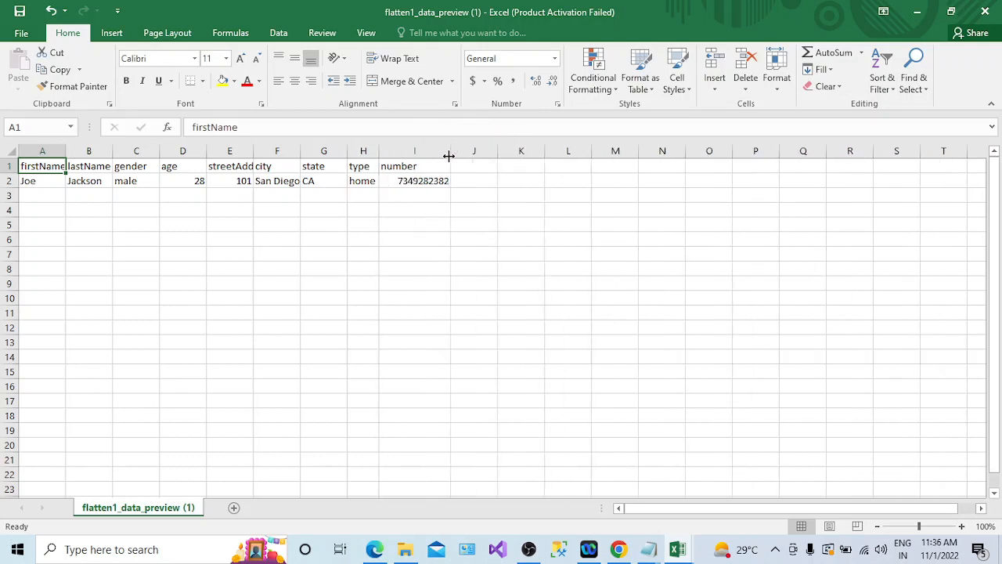
pyautogui.click(368, 182)
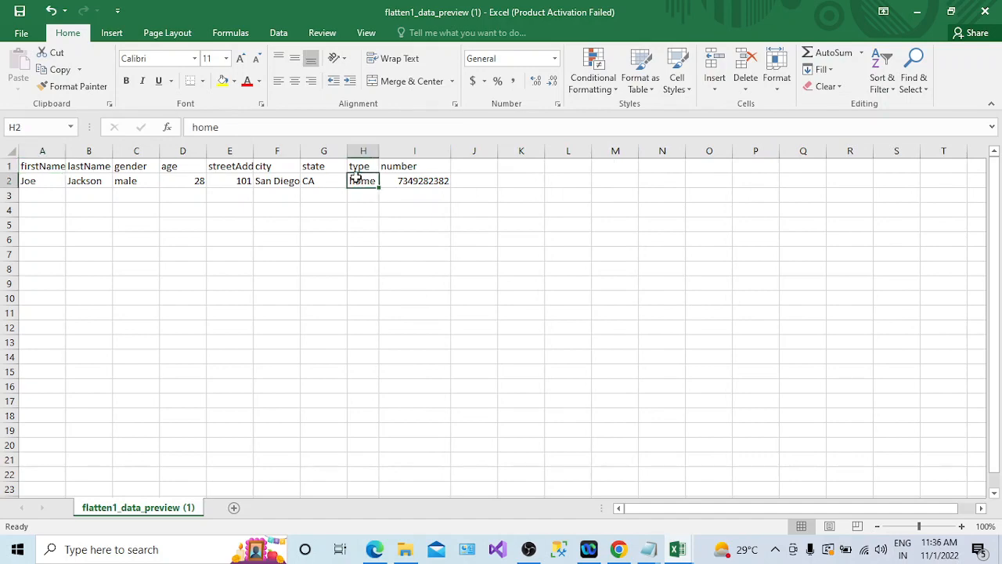
# - Compare the source preview spreadsheet with the flattened one and select the flattened record from firstName through number
pyautogui.hotkey('alt', 'Tab')
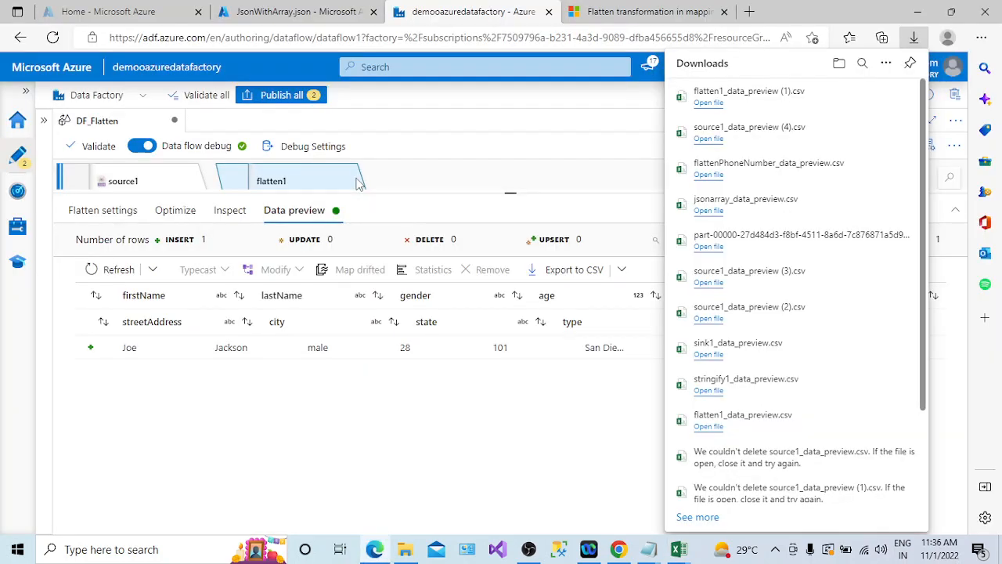
pyautogui.hotkey('alt', 'Tab')
pyautogui.moveTo(677, 550)
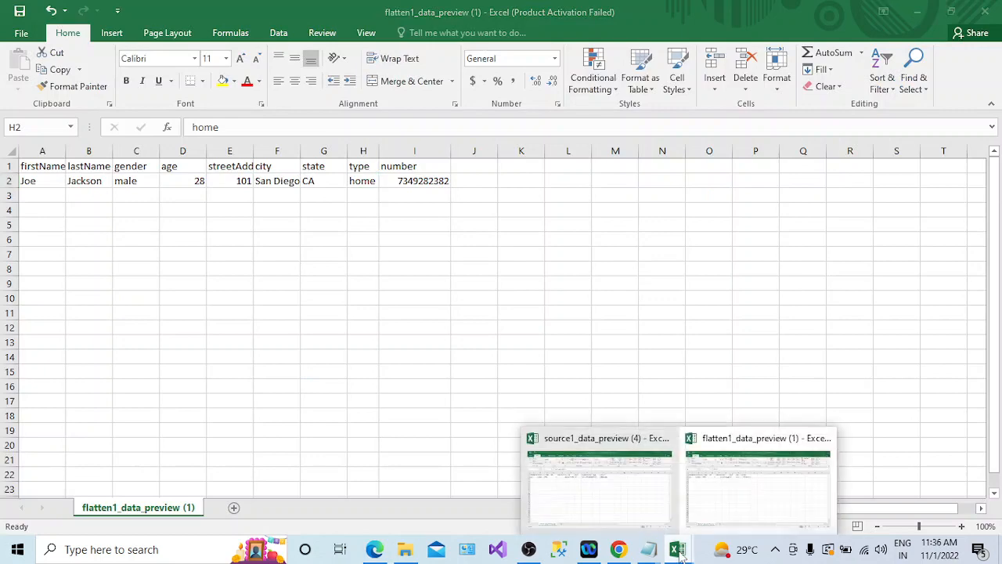
pyautogui.click(637, 508)
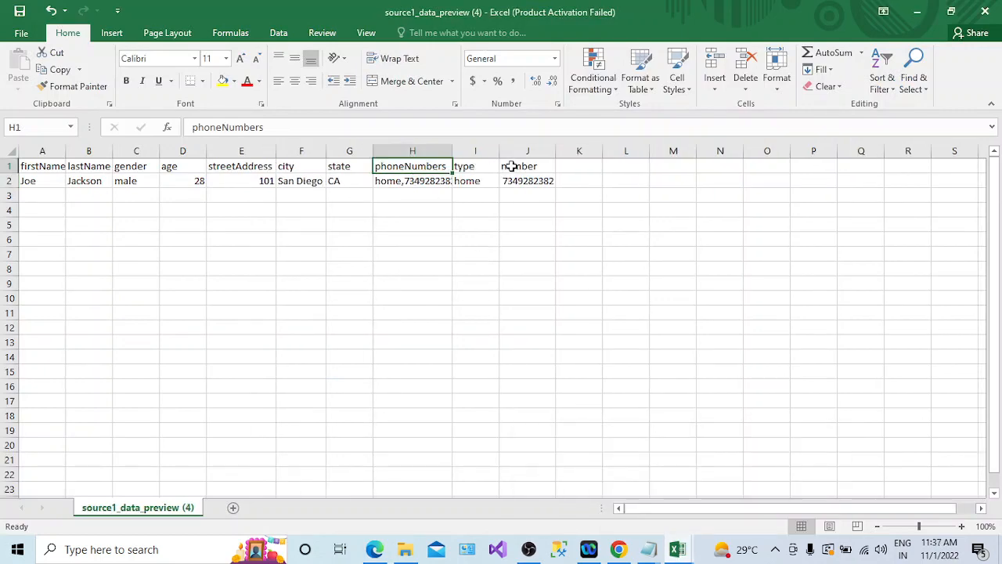
pyautogui.hotkey('alt', 'Tab')
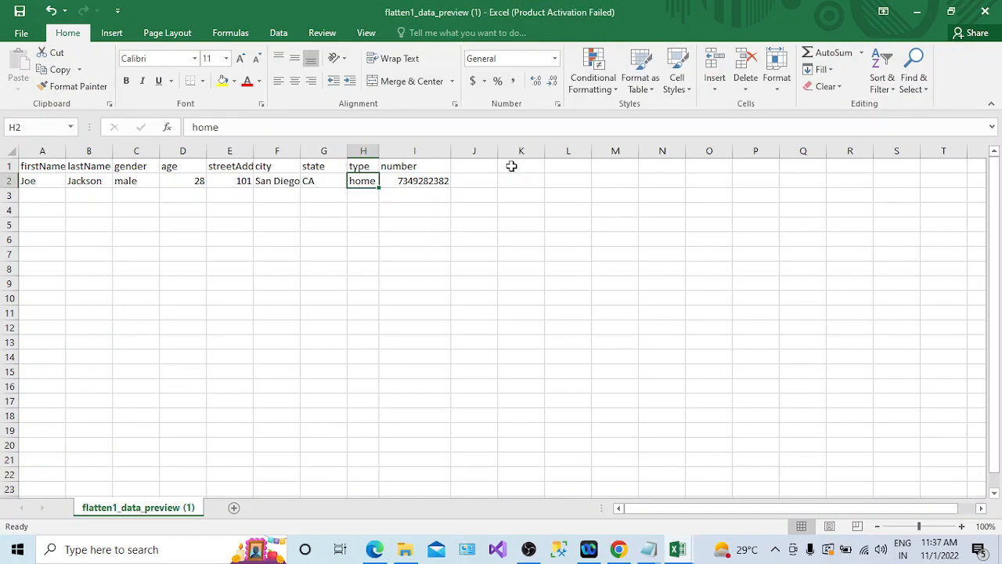
pyautogui.click(396, 167)
pyautogui.click(358, 166)
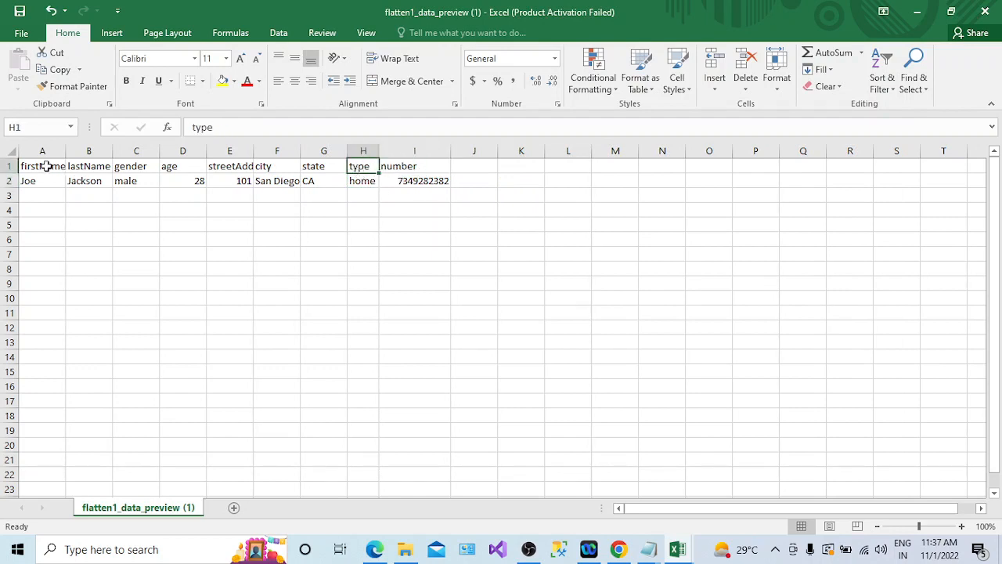
pyautogui.moveTo(47, 166); pyautogui.dragTo(435, 184)
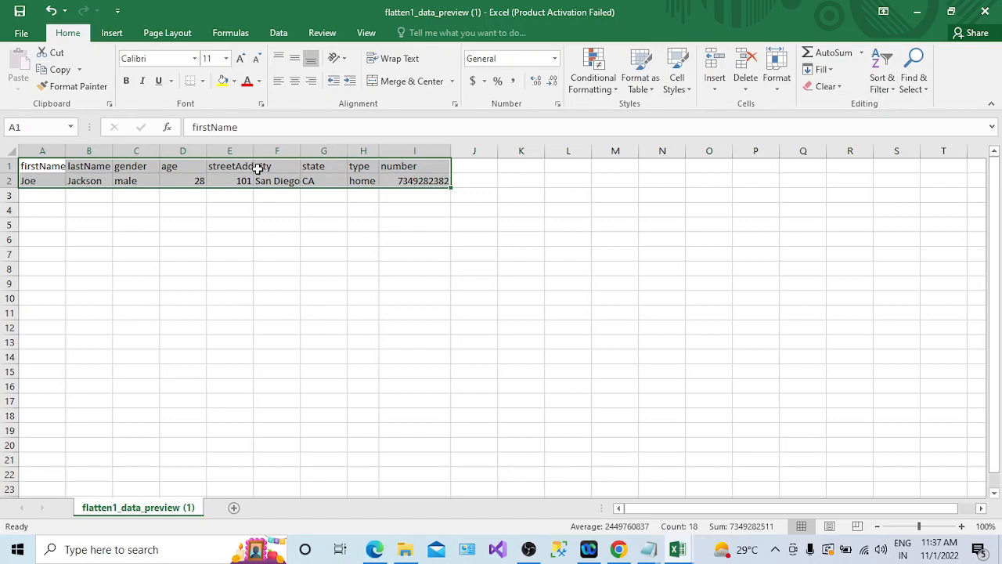
# - Return to the DF_Flatten data flow and add a Sink transformation after flatten1
pyautogui.hotkey('alt', 'Tab')
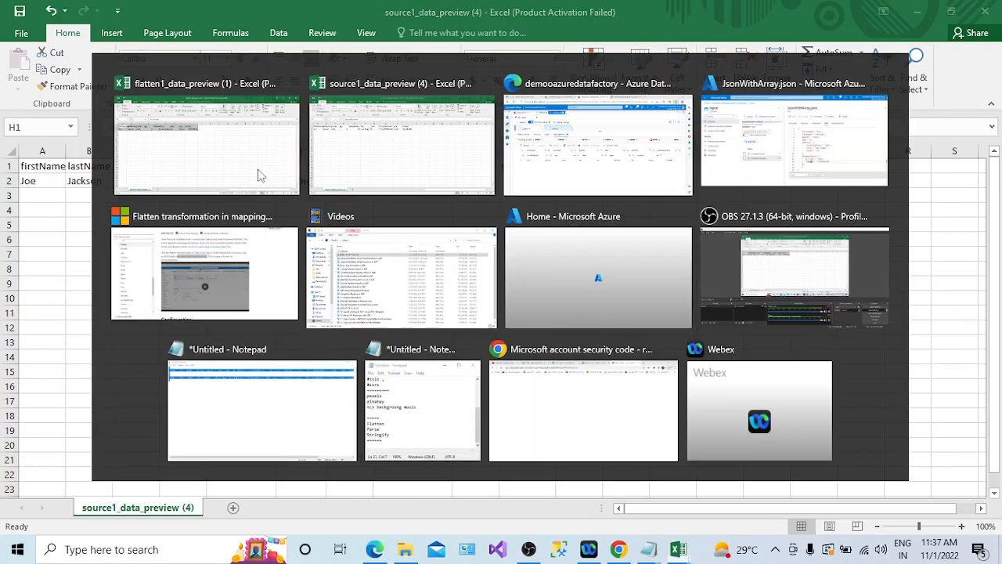
pyautogui.click(916, 13)
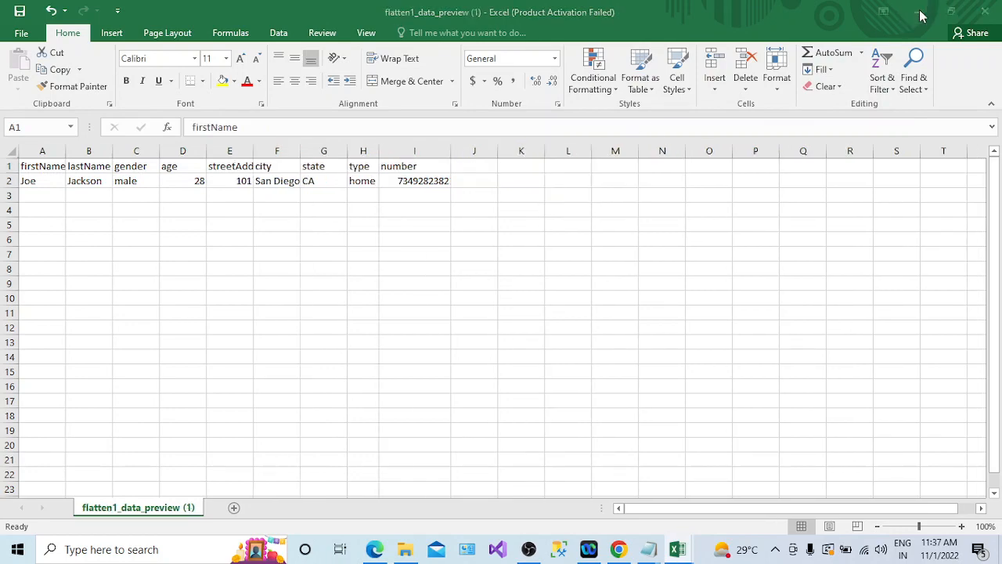
pyautogui.click(916, 13)
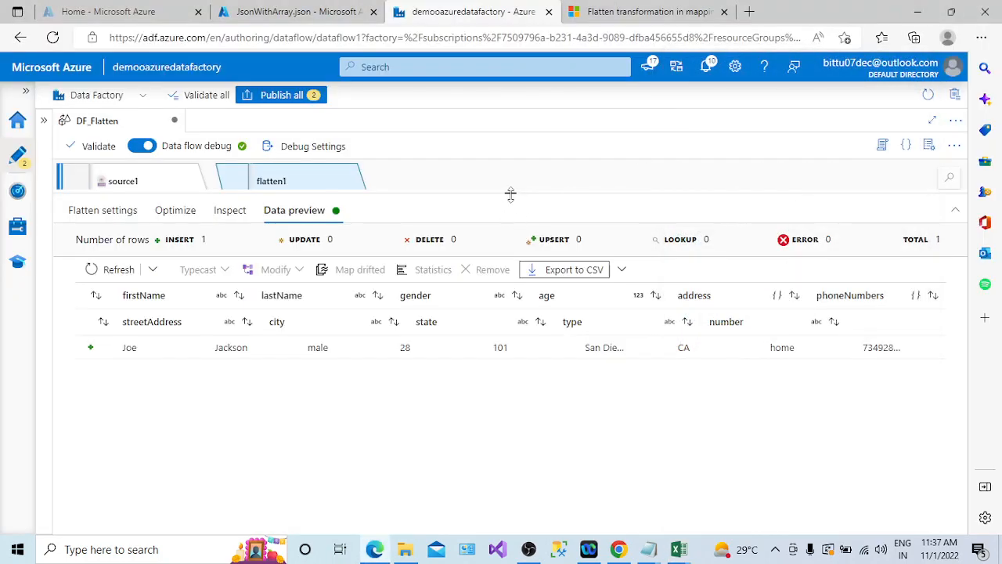
pyautogui.moveTo(509, 194); pyautogui.dragTo(510, 300)
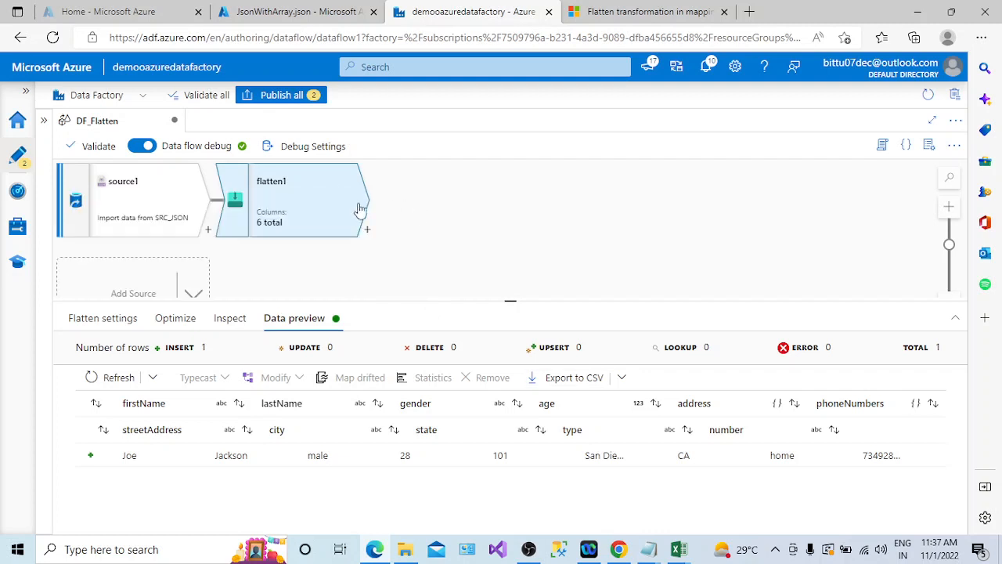
pyautogui.click(367, 229)
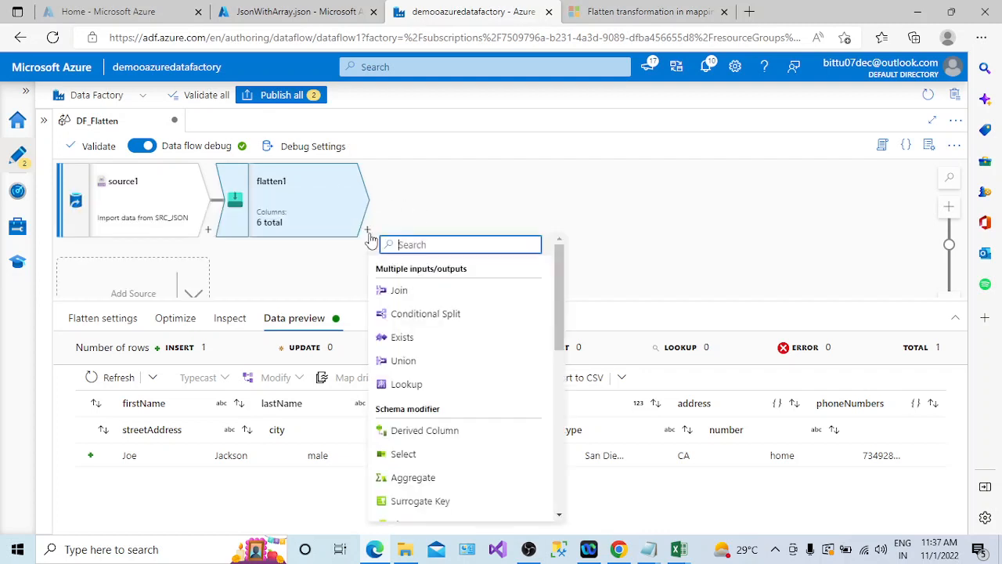
pyautogui.moveTo(553, 352); pyautogui.dragTo(561, 517)
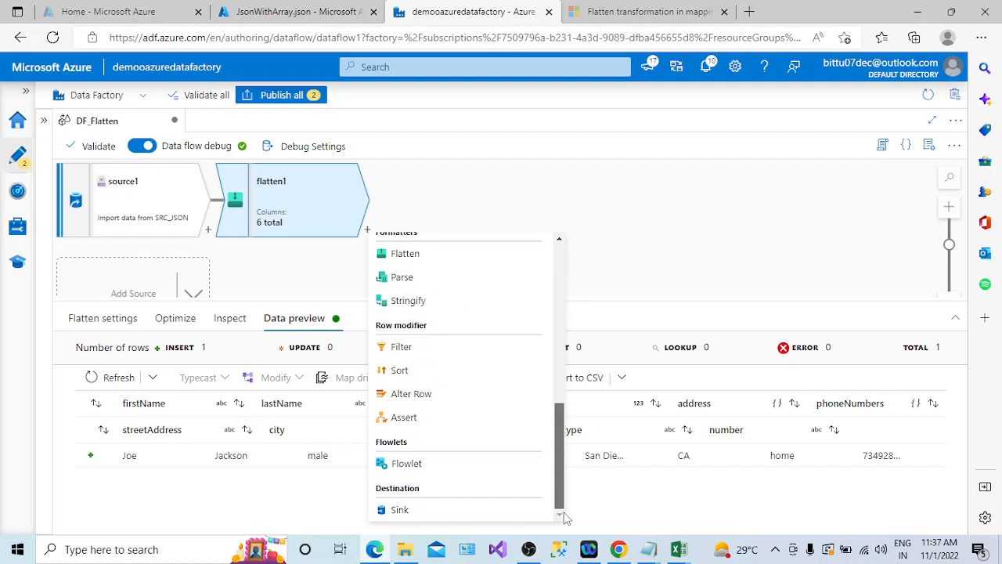
pyautogui.click(454, 509)
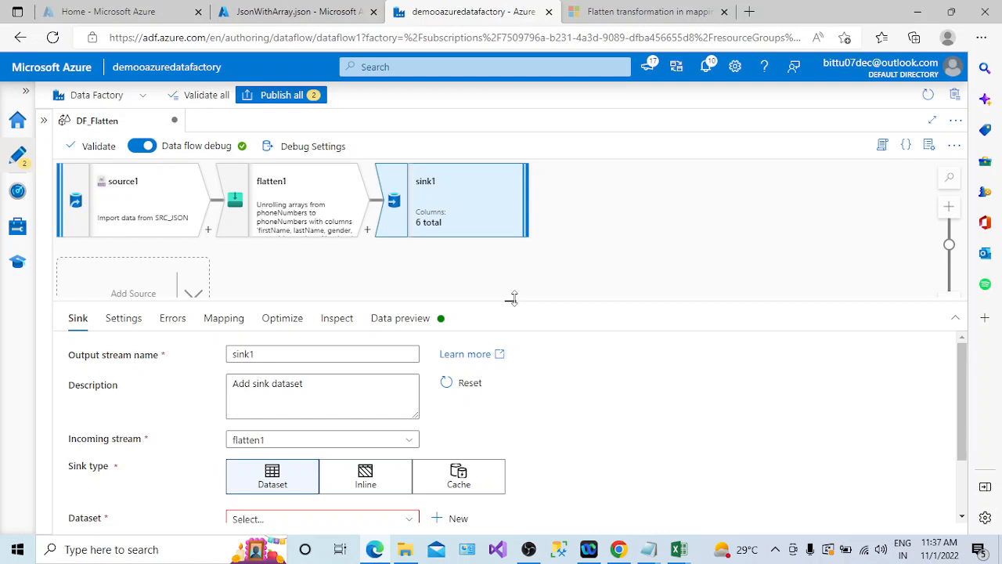
# - In the JsonWithArray.json blob editor, duplicate the phoneNumbers array as a second array after it
pyautogui.click(305, 11)
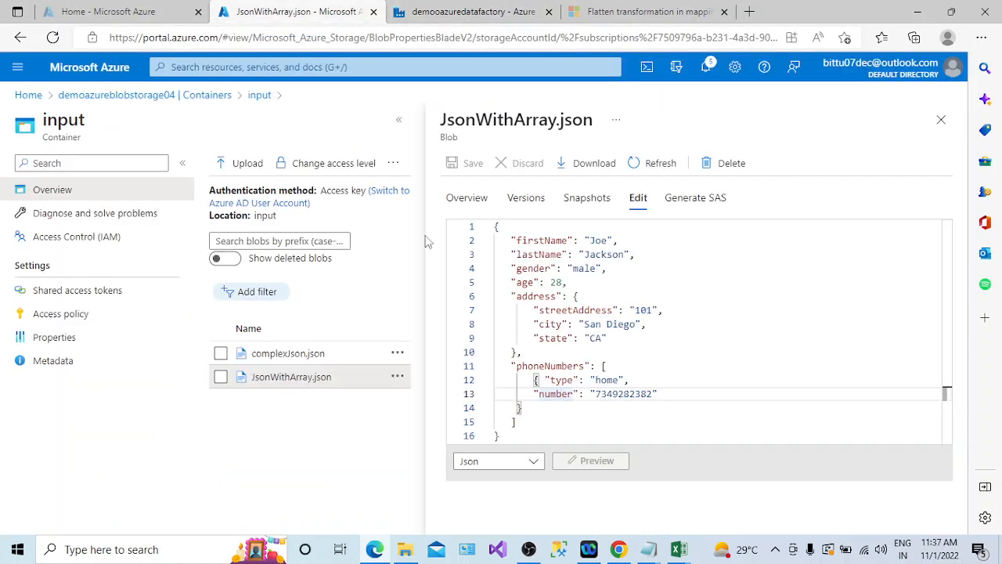
pyautogui.moveTo(510, 366); pyautogui.dragTo(522, 422)
pyautogui.hotkey('ctrl', 'c')
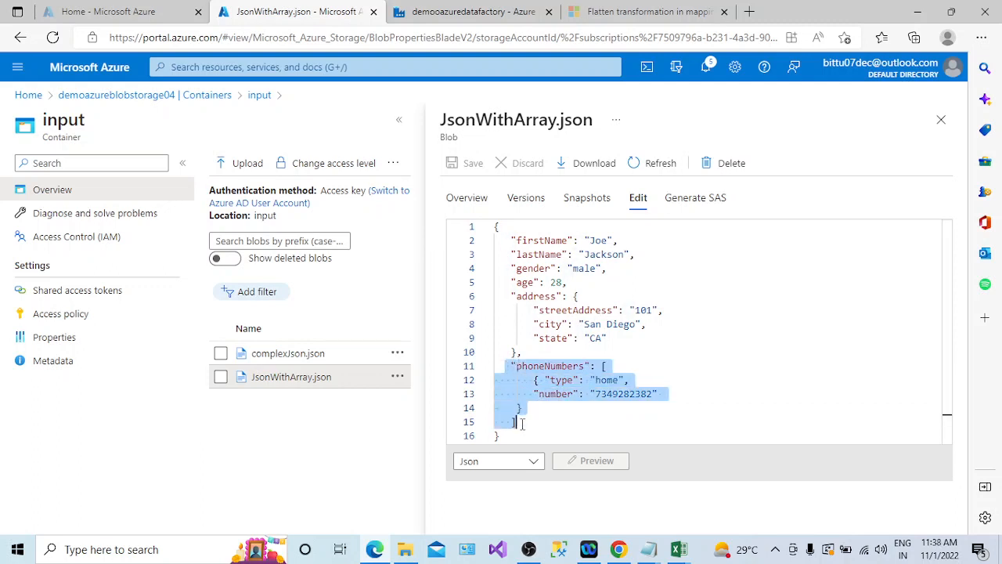
pyautogui.click(522, 428)
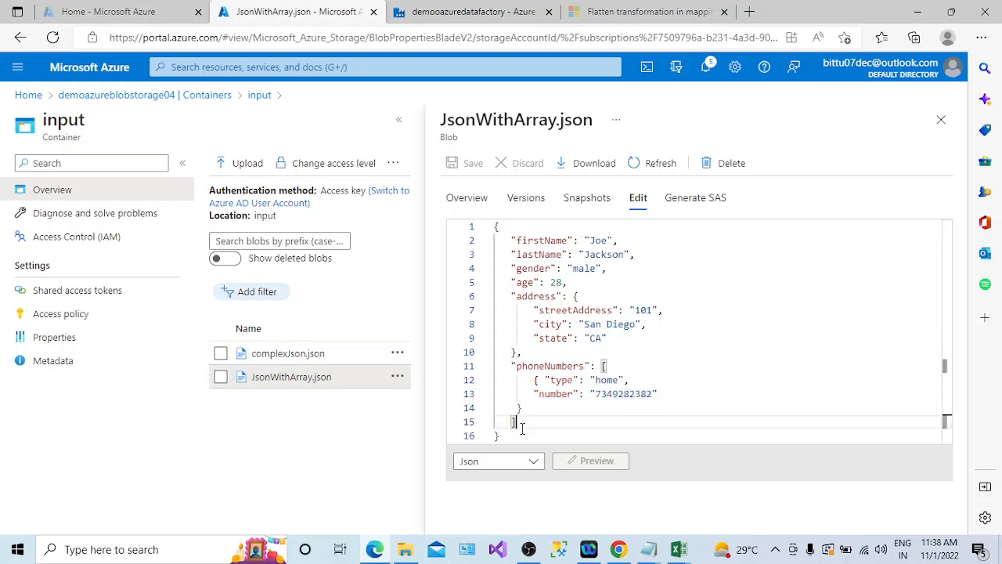
pyautogui.write(',')
pyautogui.press('Return')
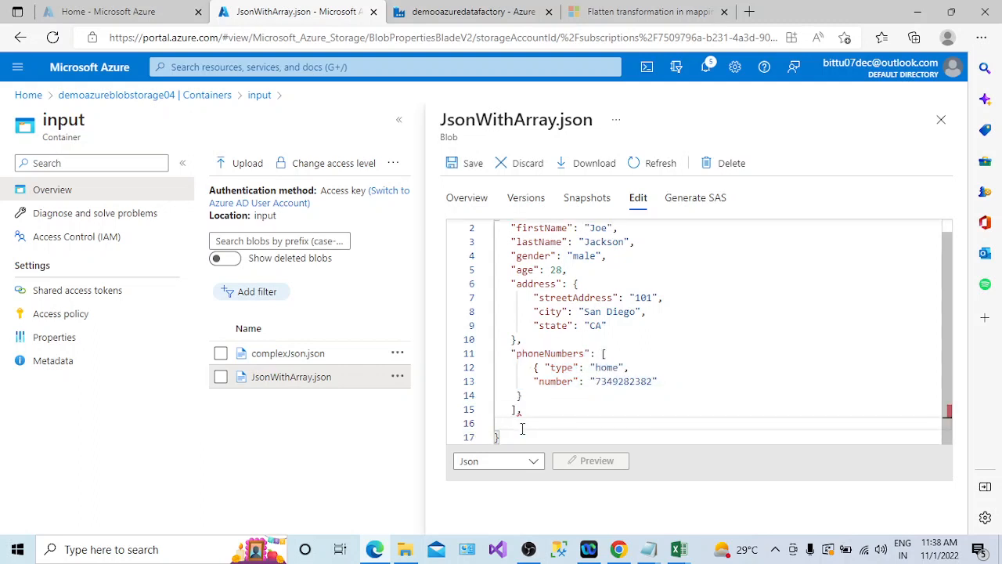
pyautogui.hotkey('ctrl', 'v')
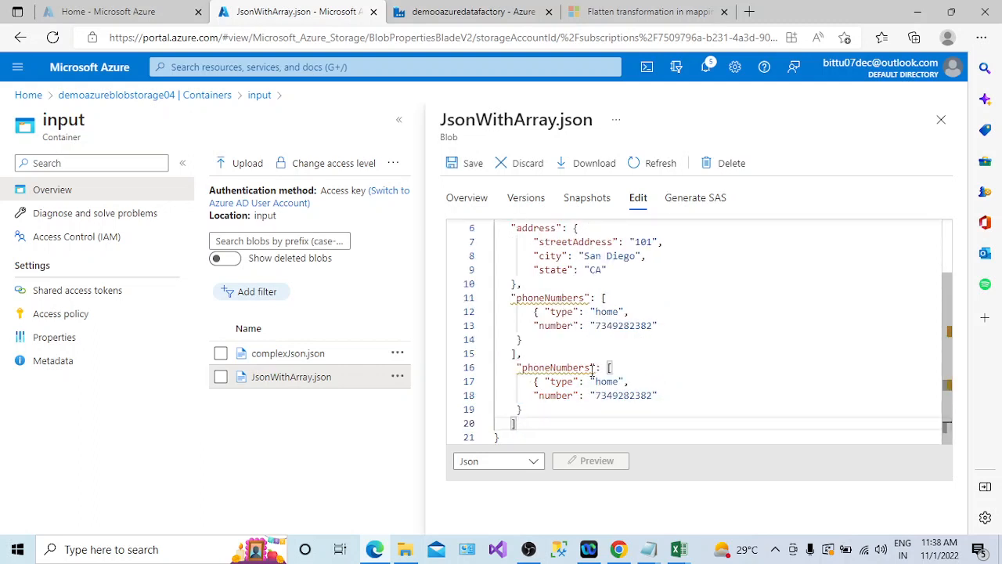
# - Rename the duplicated array's key to PostalCode
pyautogui.click(592, 369)
pyautogui.press('BackSpace')
pyautogui.press('BackSpace')
pyautogui.press('BackSpace')
pyautogui.press('BackSpace')
pyautogui.press('BackSpace')
pyautogui.press('BackSpace')
pyautogui.press('BackSpace')
pyautogui.press('BackSpace')
pyautogui.press('BackSpace')
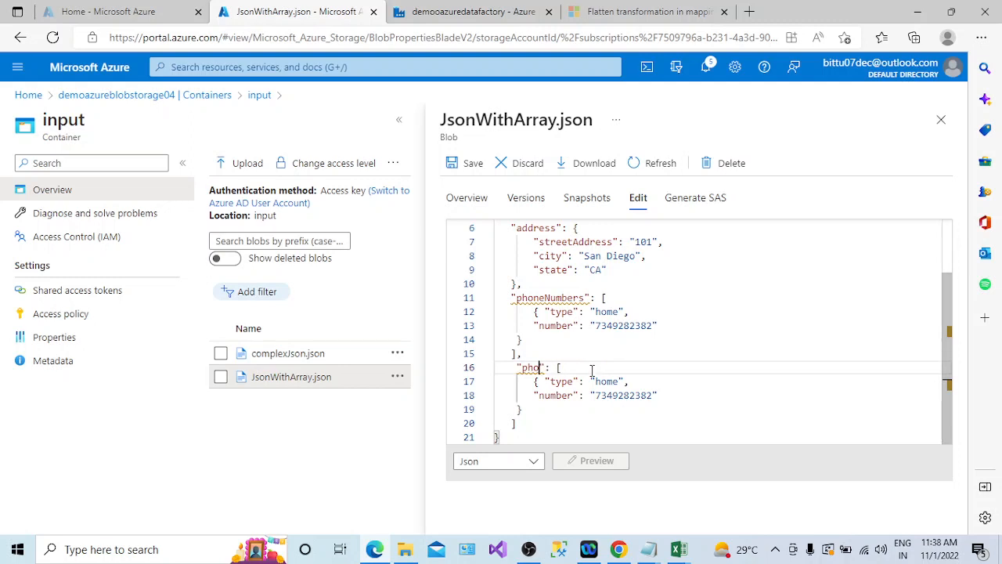
pyautogui.press('BackSpace')
pyautogui.press('BackSpace')
pyautogui.press('BackSpace')
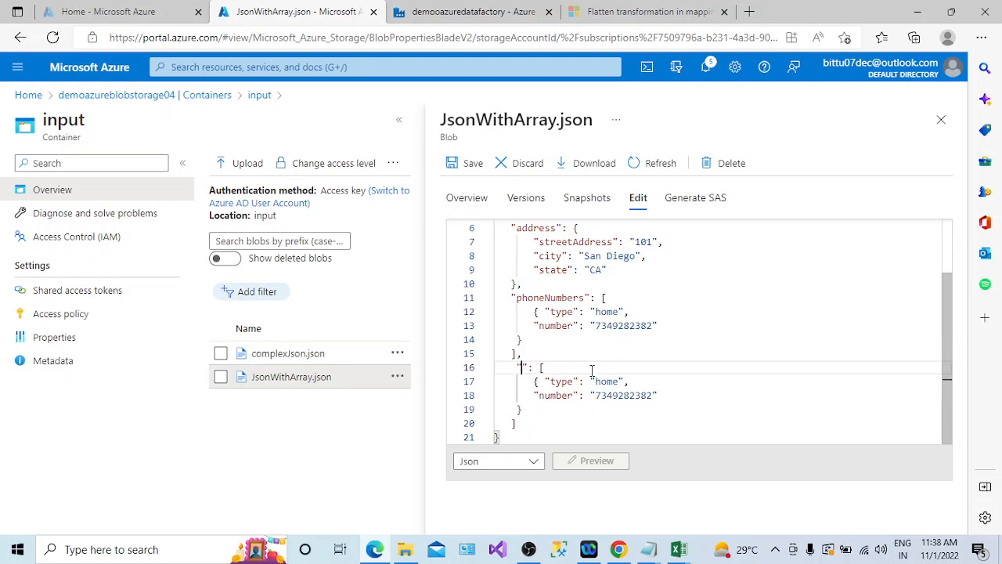
pyautogui.write('PostalCode')
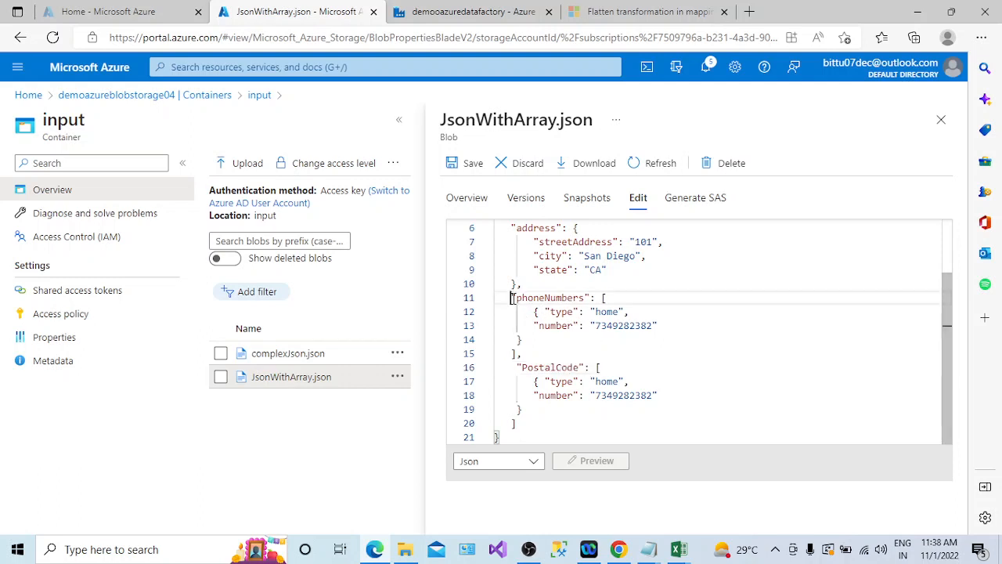
# - Examine the phoneNumbers and PostalCode arrays in the JSON alongside the flatten1 and sink1 data flow
pyautogui.moveTo(511, 297); pyautogui.dragTo(517, 423)
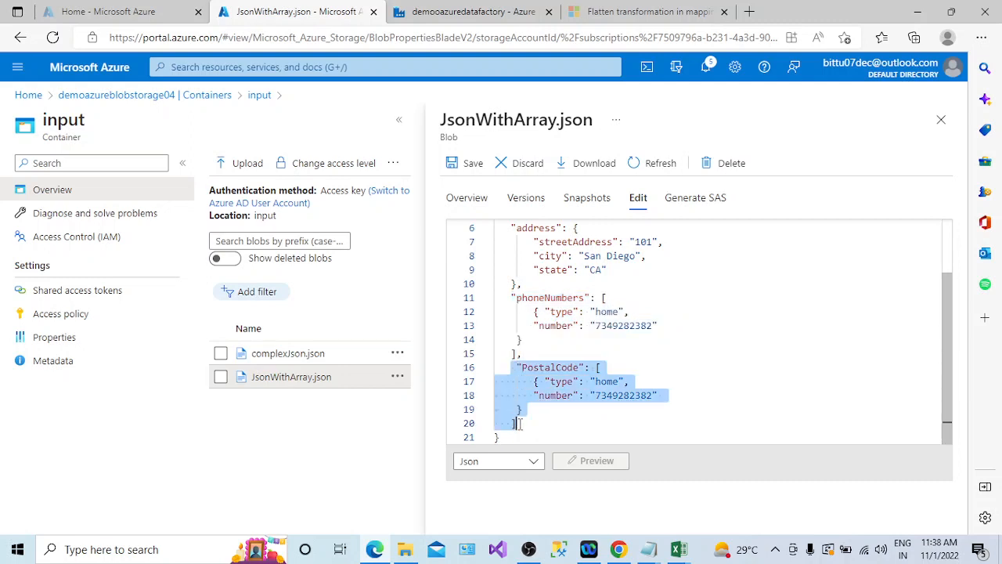
pyautogui.moveTo(597, 312)
pyautogui.mouseDown()
pyautogui.moveTo(606, 325)
pyautogui.moveTo(603, 298)
pyautogui.moveTo(522, 354)
pyautogui.mouseUp()
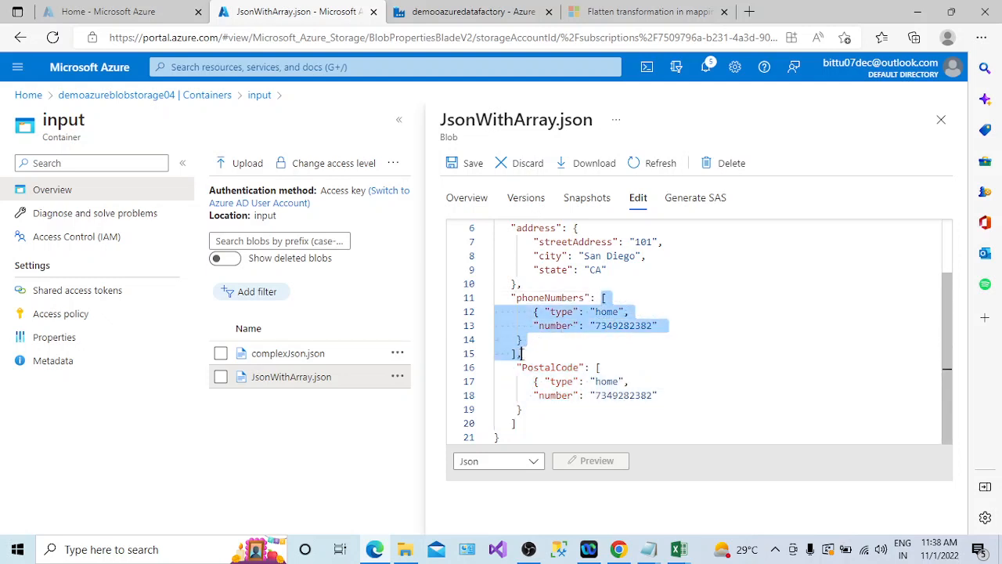
pyautogui.click(470, 12)
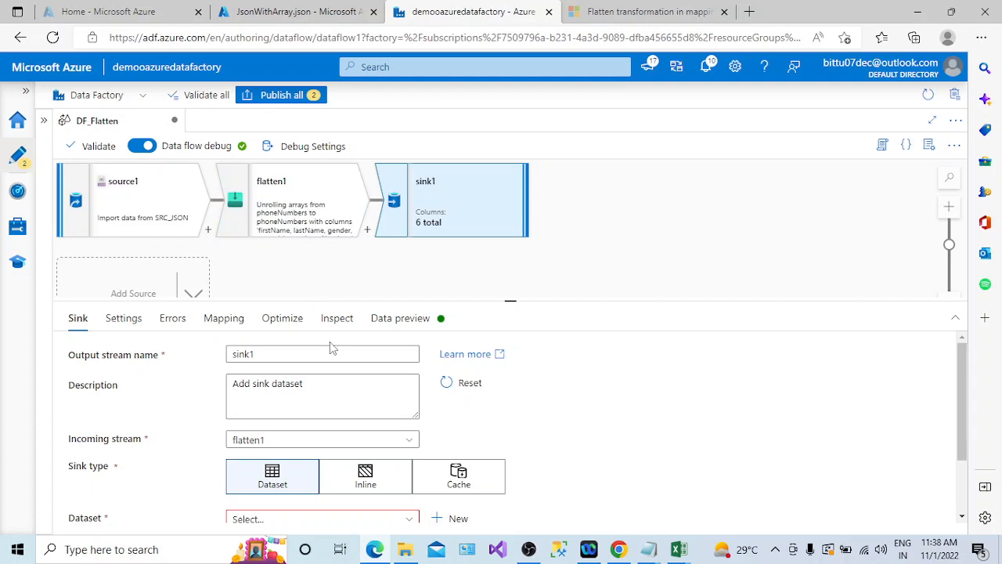
pyautogui.click(297, 14)
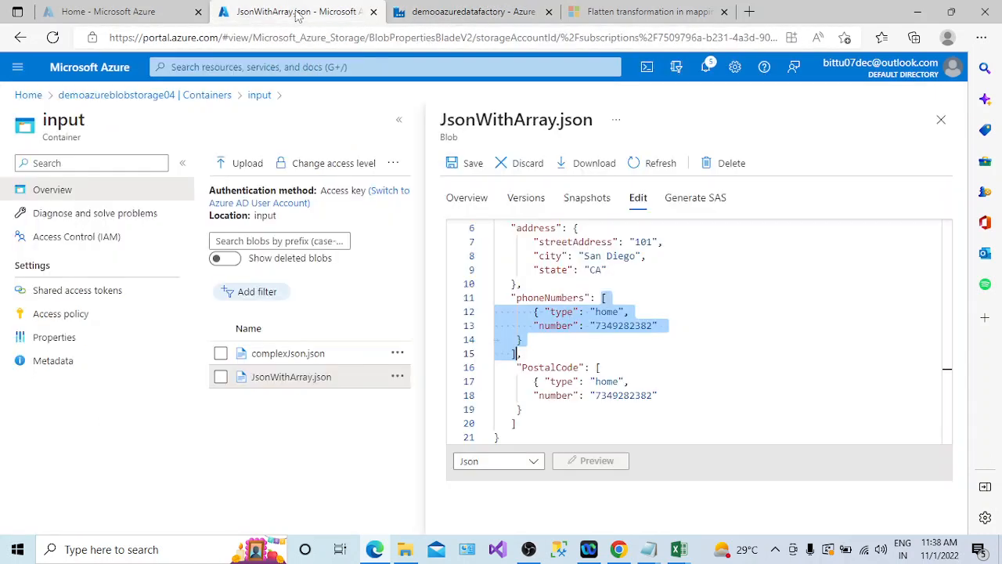
pyautogui.doubleClick(540, 298)
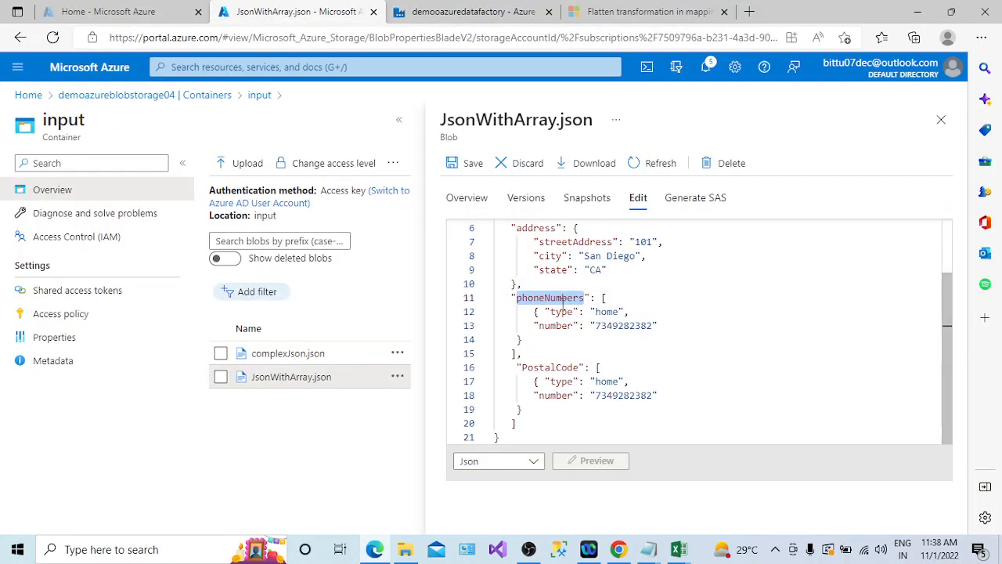
pyautogui.click(494, 22)
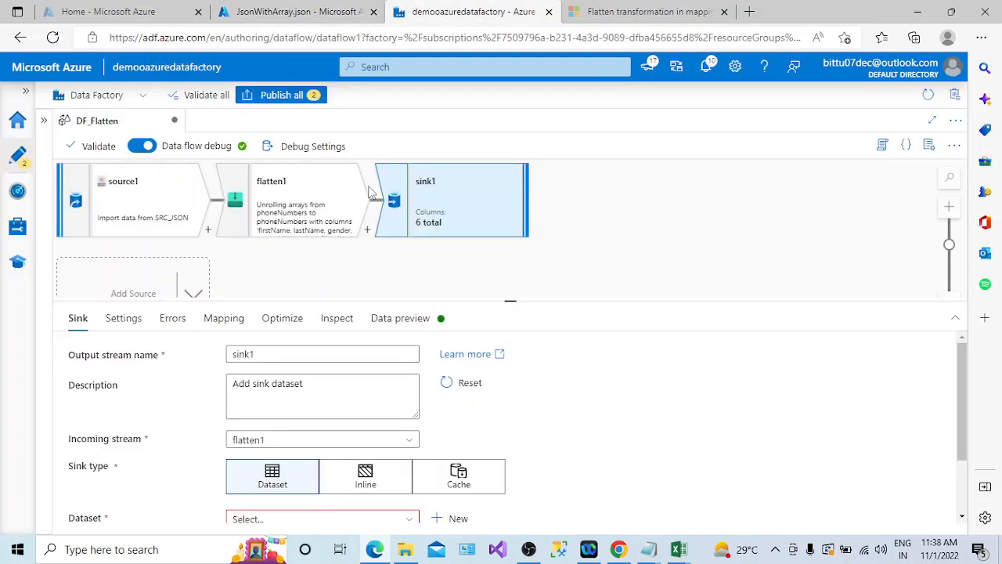
pyautogui.click(303, 9)
pyautogui.doubleClick(545, 367)
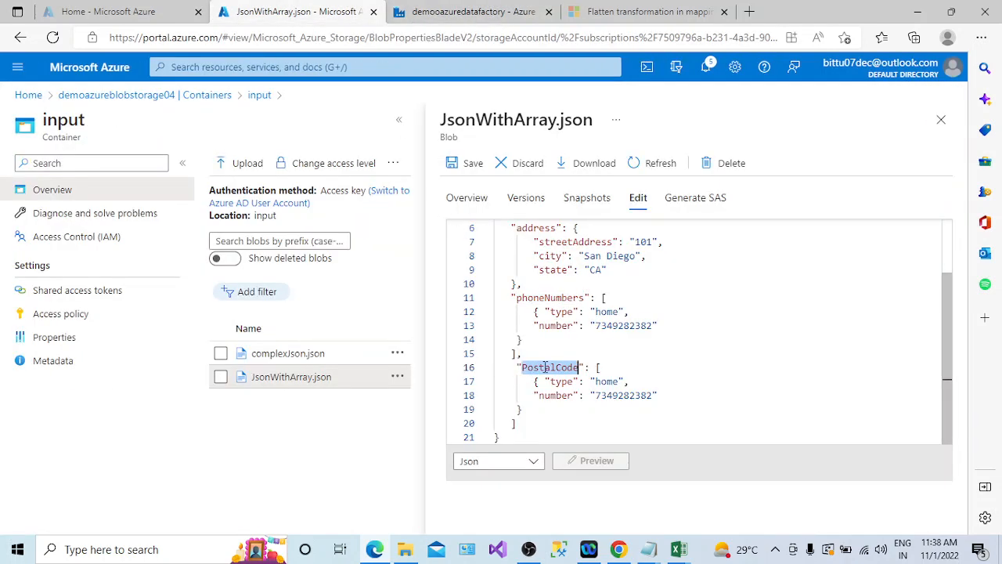
pyautogui.moveTo(509, 368); pyautogui.dragTo(517, 424)
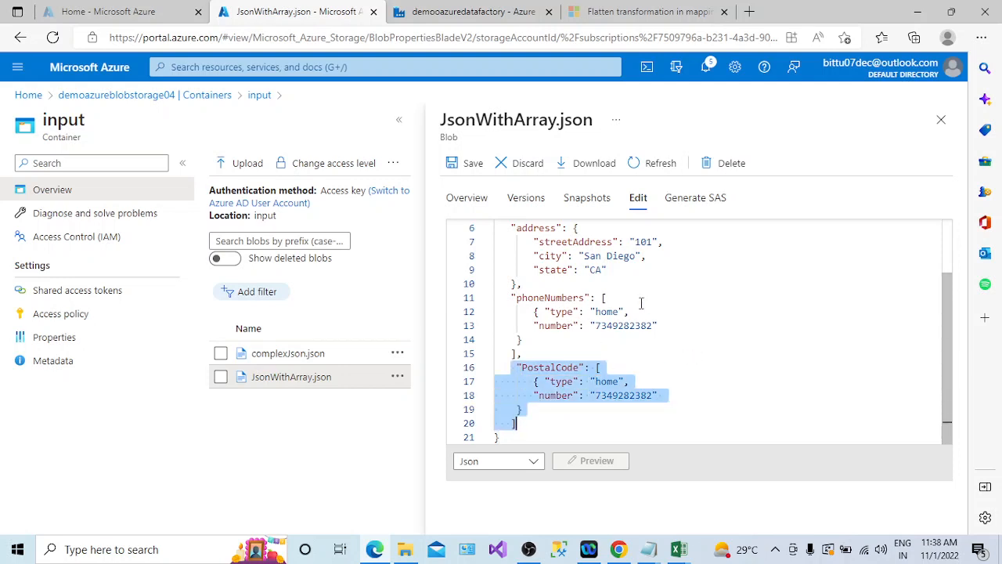
pyautogui.click(507, 13)
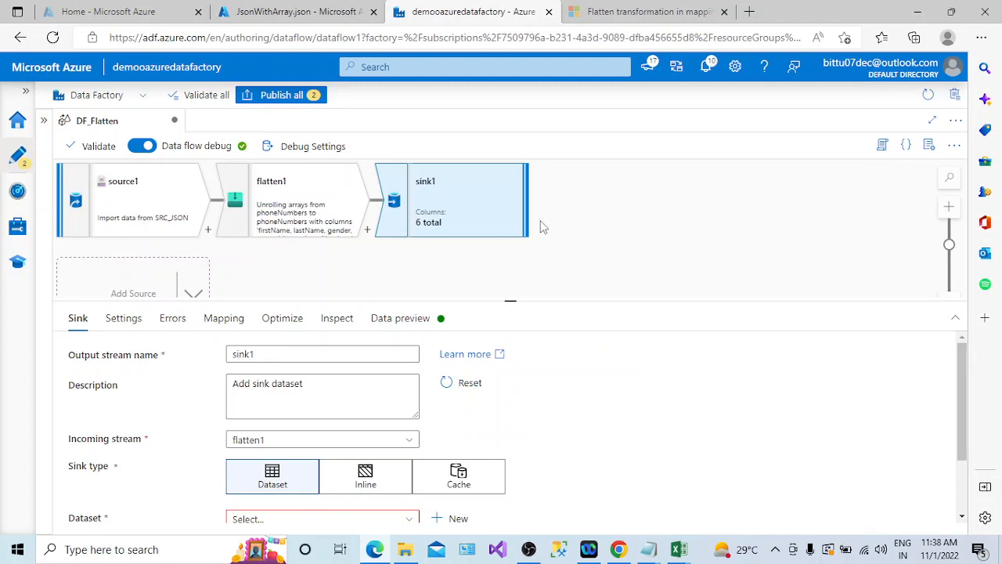
pyautogui.moveTo(962, 391); pyautogui.dragTo(962, 420)
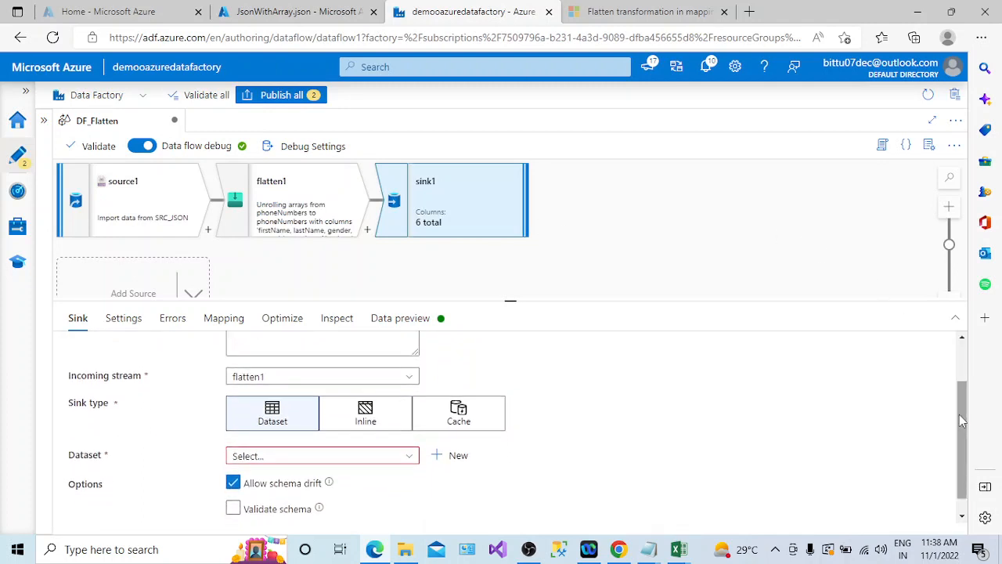
pyautogui.click(775, 550)
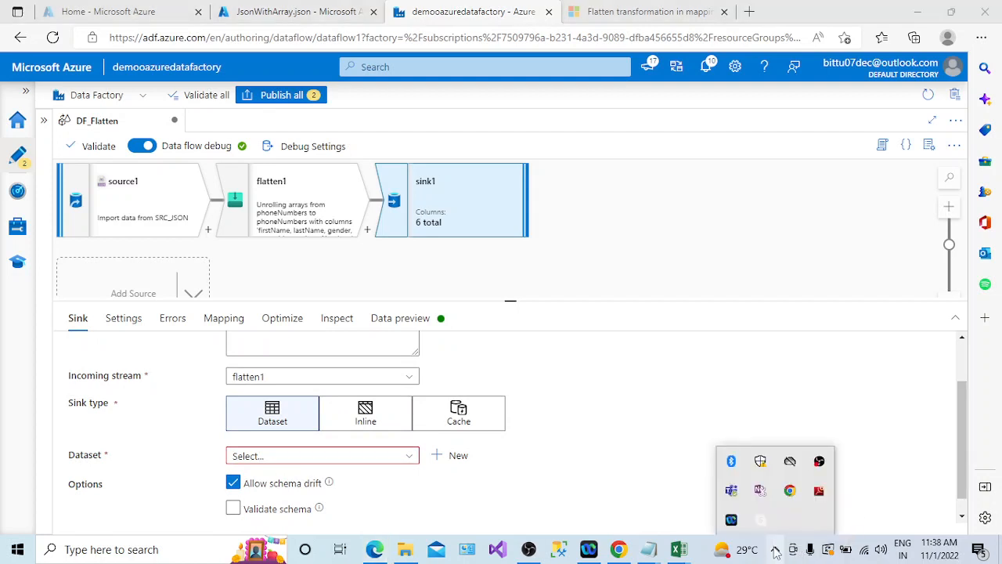